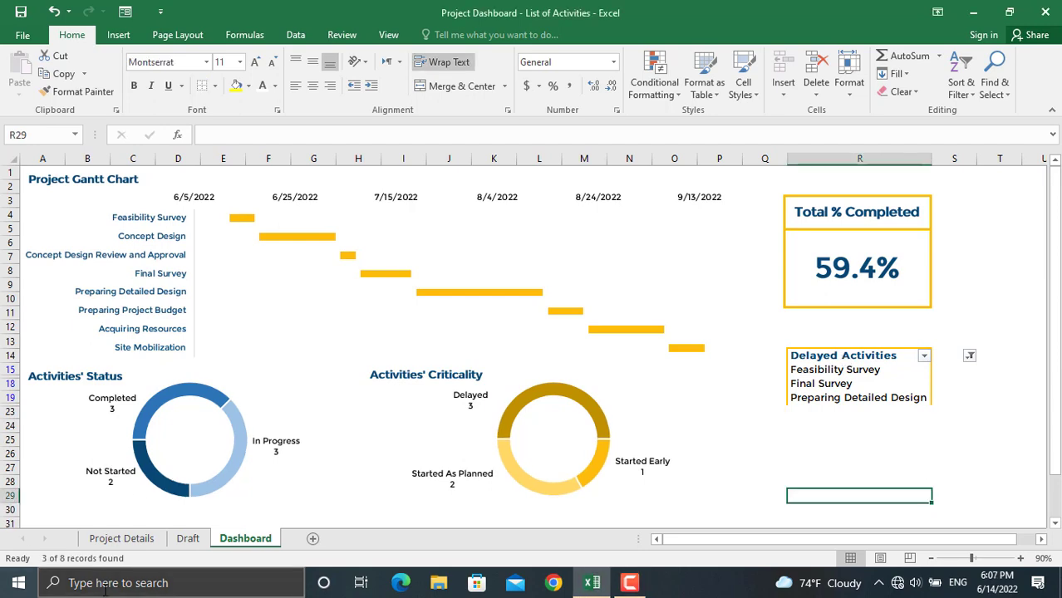
Step: On the Project Details sheet, change the Concept Design task's actual start date to 6/19/2022
{"action": "left_click", "coordinate": [133, 540]}
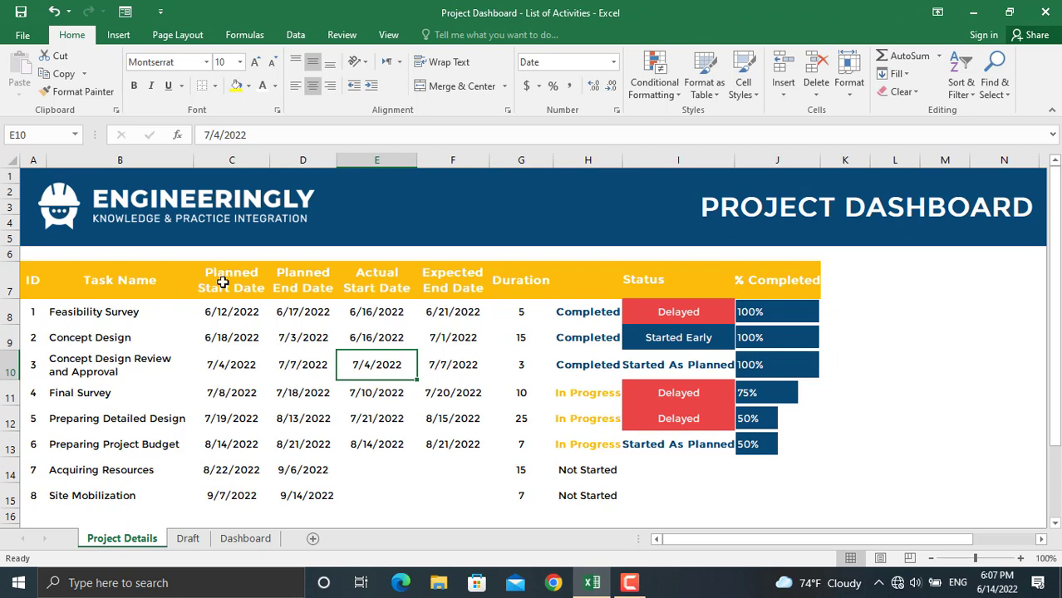
{"action": "left_click", "coordinate": [374, 336]}
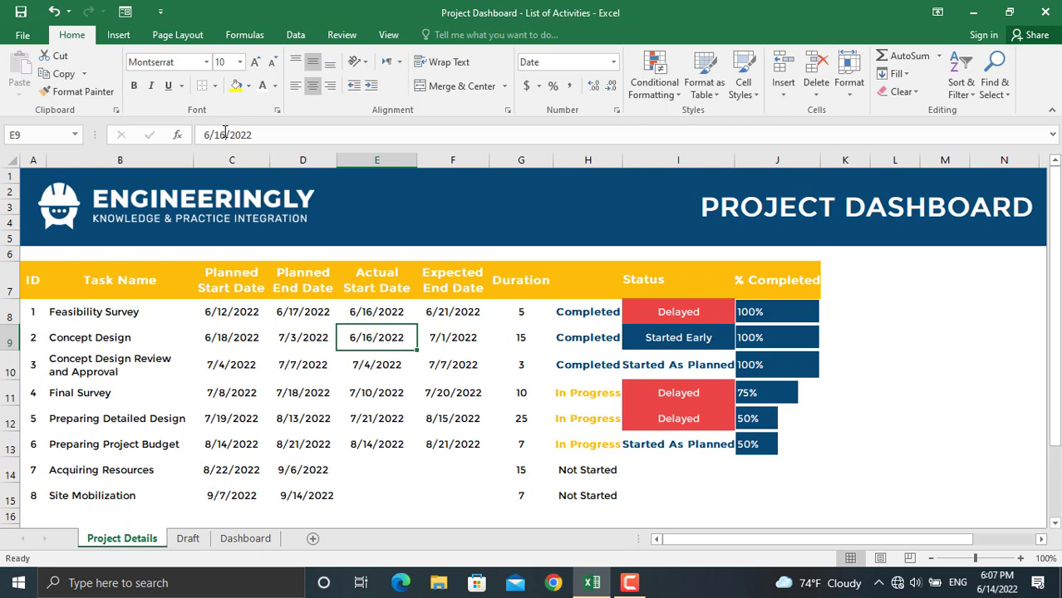
{"action": "left_click", "coordinate": [219, 135]}
{"action": "key", "text": "Delete"}
{"action": "type", "text": "9"}
{"action": "key", "text": "Return"}
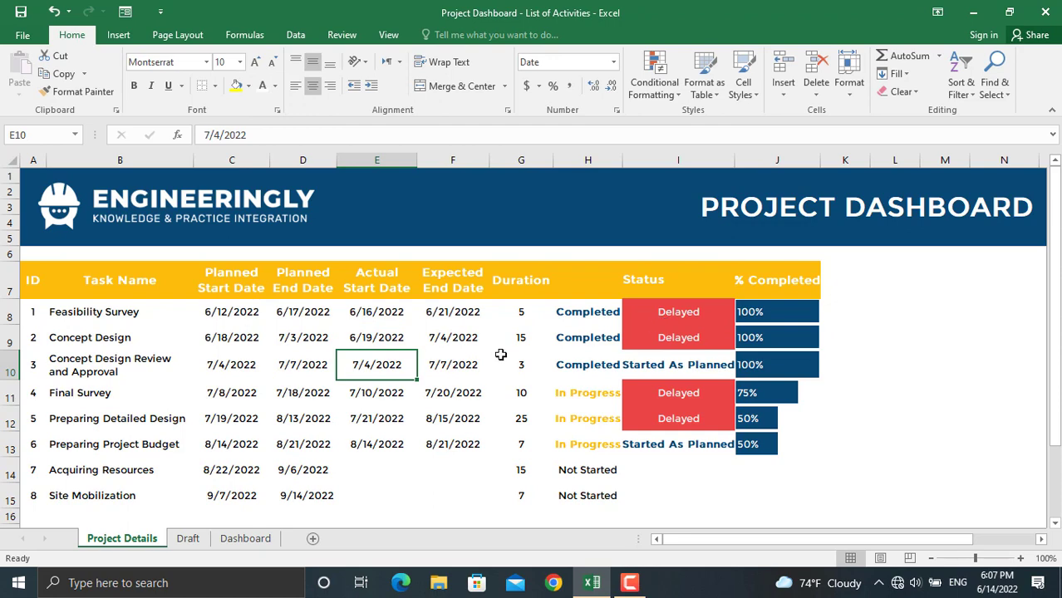
Step: Refresh the filtered Delayed Activities list on the Dashboard sheet using the updated project data
{"action": "left_click", "coordinate": [253, 538]}
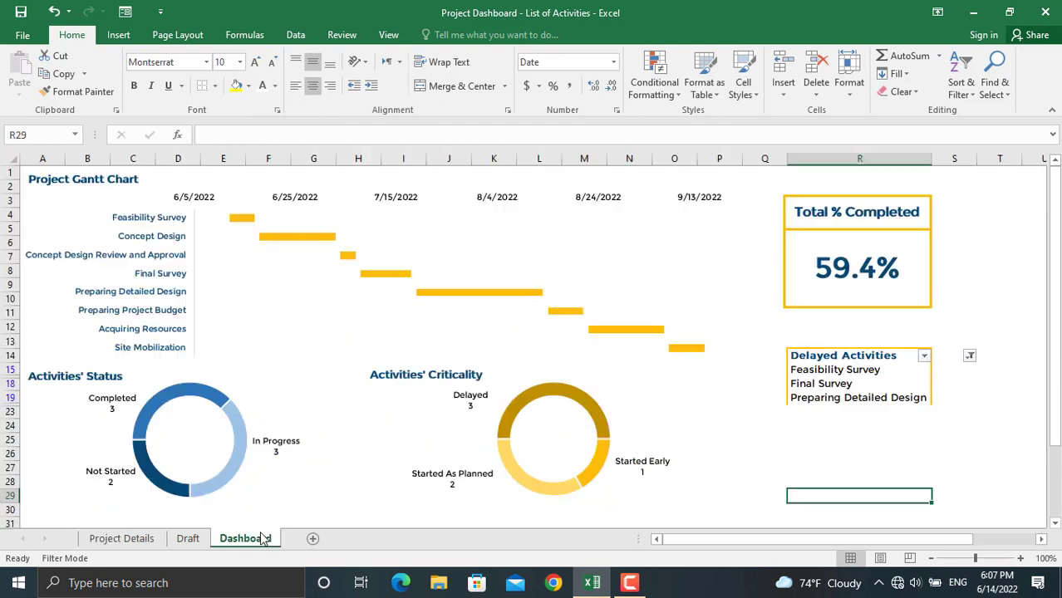
{"action": "left_click", "coordinate": [968, 355]}
{"action": "left_click", "coordinate": [817, 188]}
{"action": "left_click", "coordinate": [815, 183]}
{"action": "left_click", "coordinate": [814, 207]}
{"action": "left_click", "coordinate": [875, 325]}
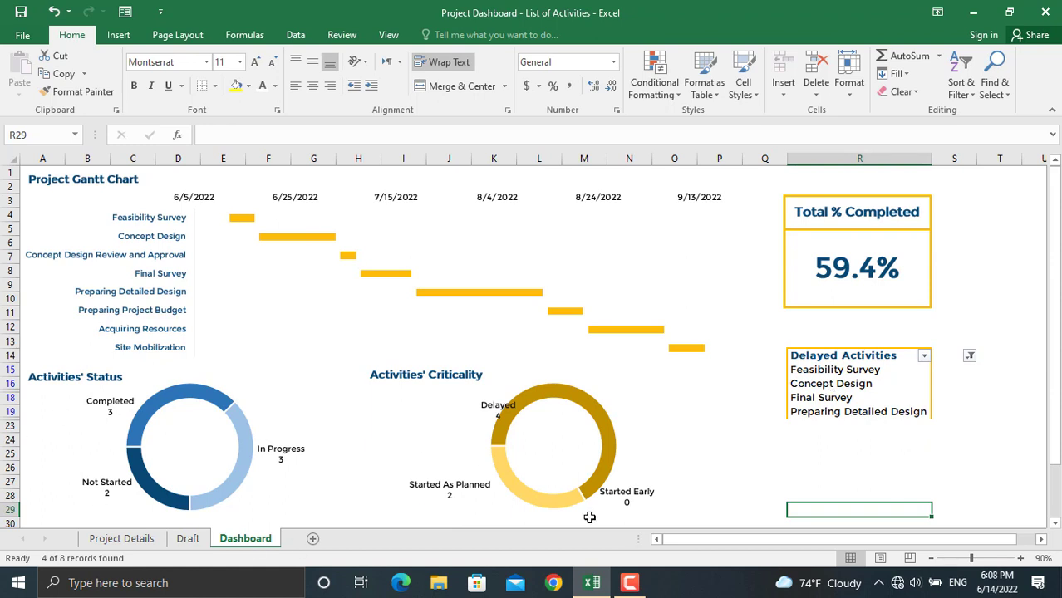
{"action": "mouse_move", "coordinate": [597, 486]}
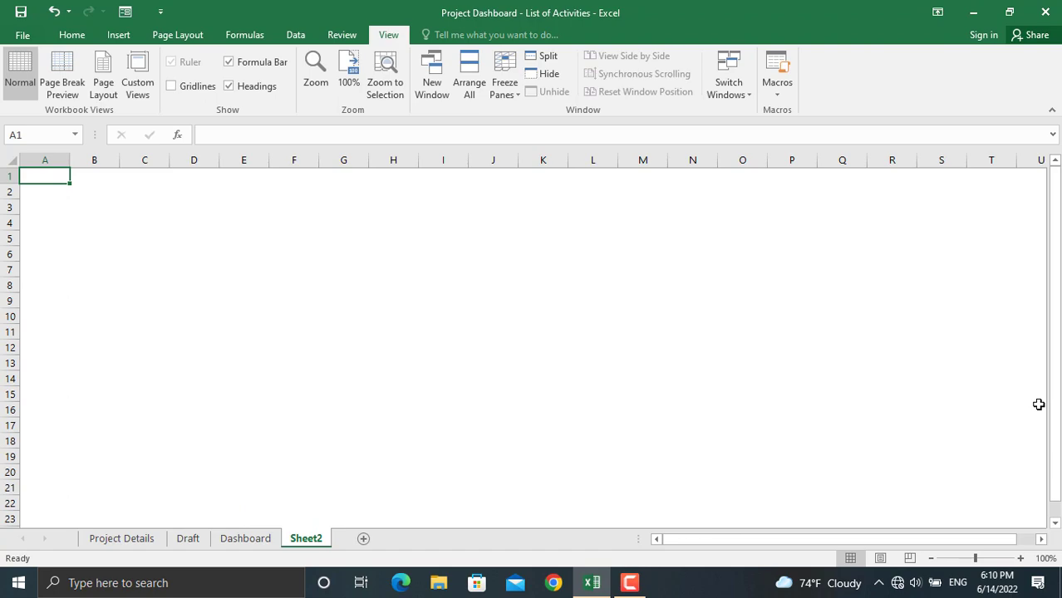
Step: Format the planned start dates in C8:C15 of the Project Details sheet with the General number format
{"action": "left_click", "coordinate": [142, 541]}
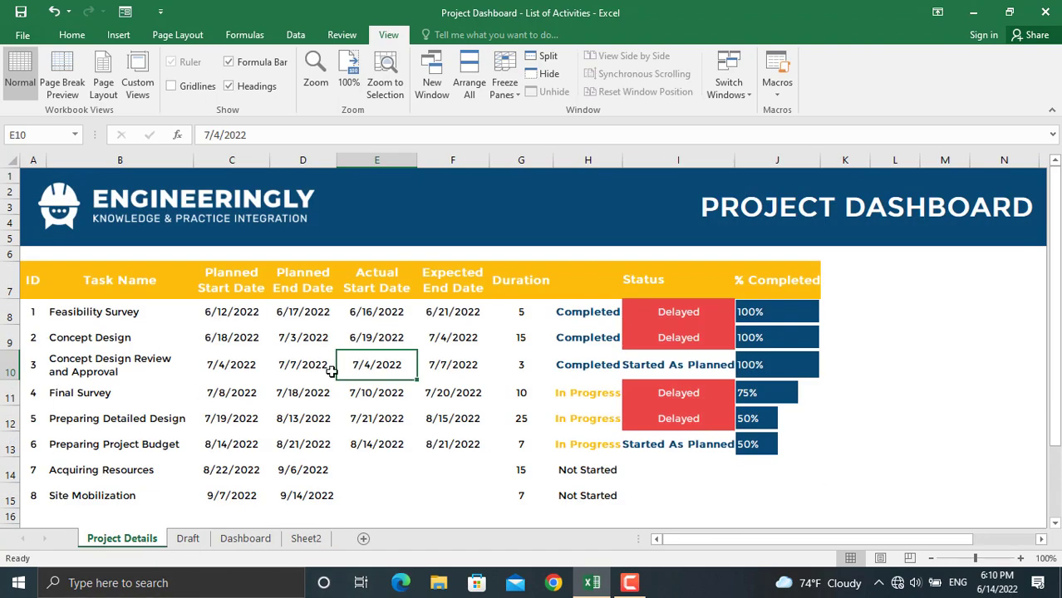
{"action": "left_click", "coordinate": [448, 454]}
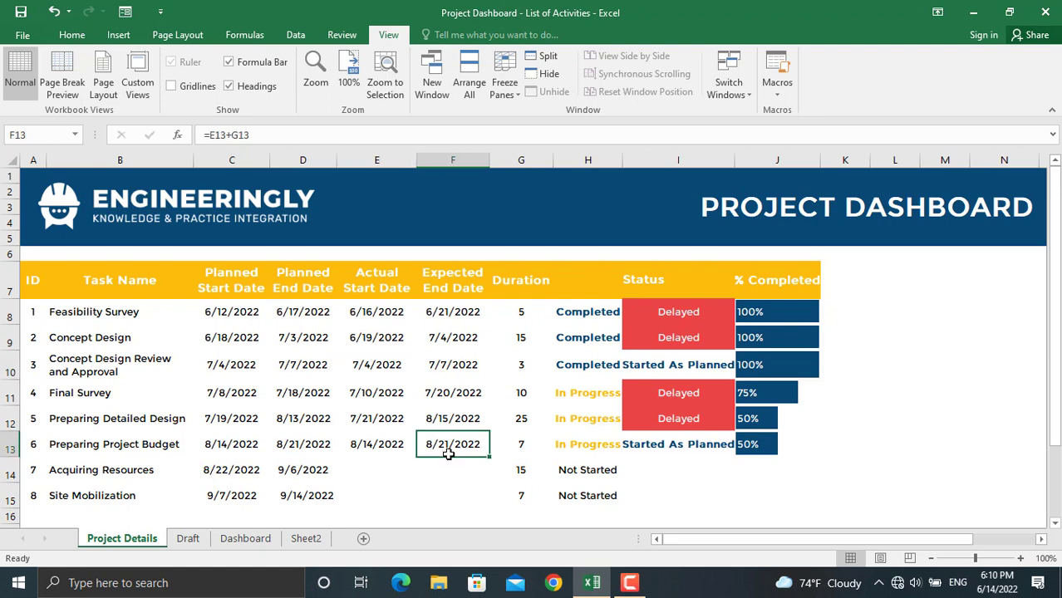
{"action": "left_click_drag", "start_coordinate": [241, 309], "coordinate": [241, 496]}
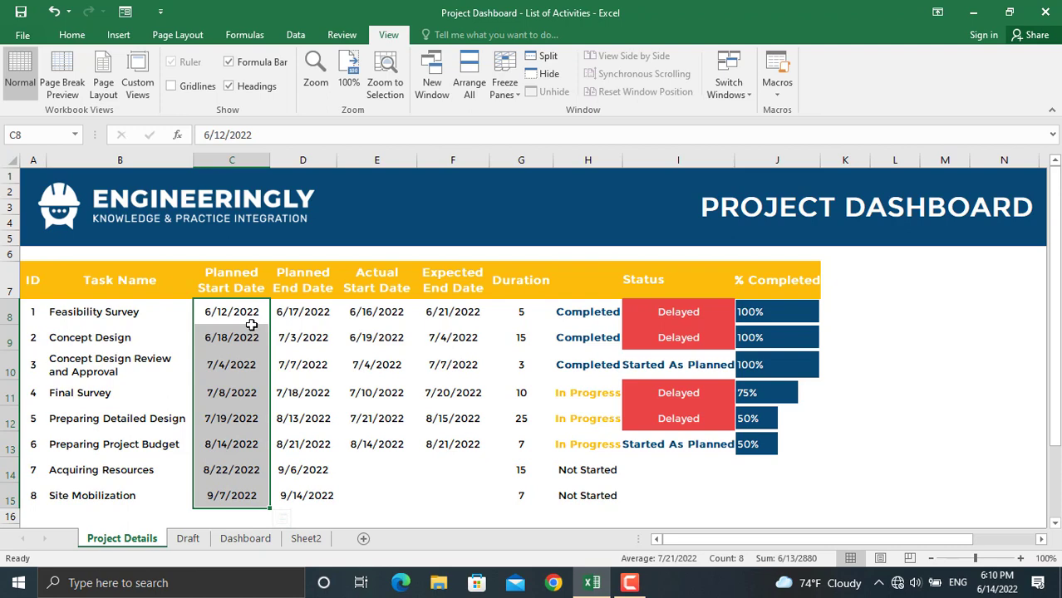
{"action": "left_click", "coordinate": [71, 36]}
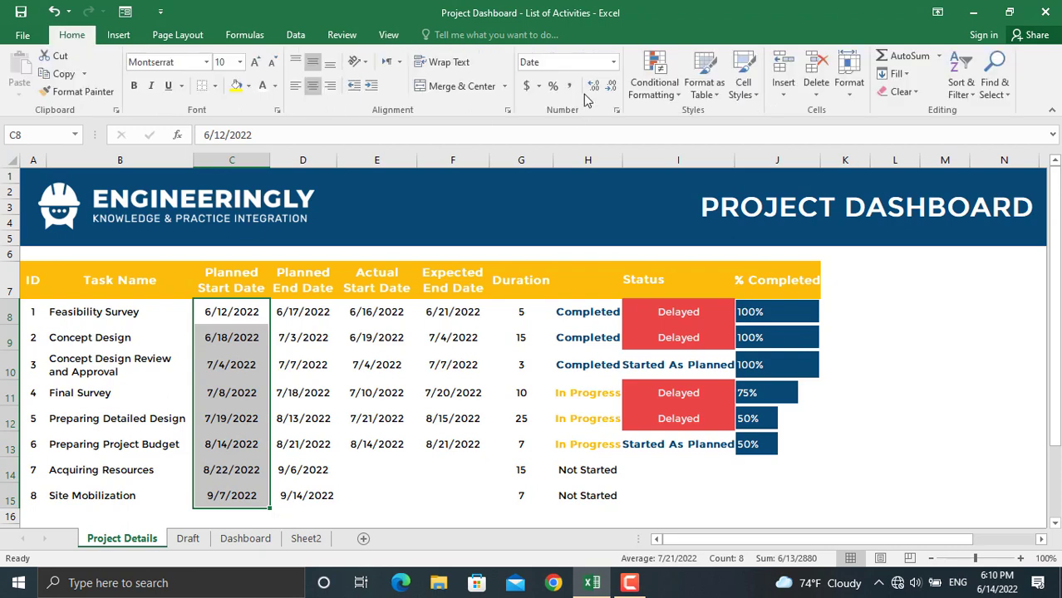
{"action": "left_click", "coordinate": [614, 63]}
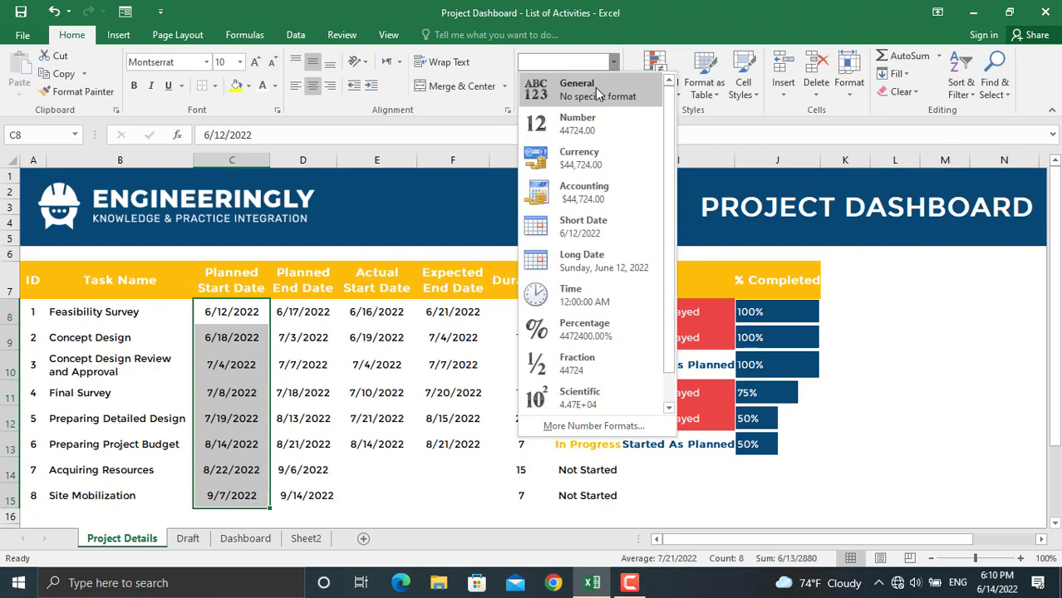
{"action": "left_click", "coordinate": [596, 93]}
Step: Insert a 2-D stacked bar chart from the task names, planned start dates and durations in rows 8 to 15
{"action": "left_click", "coordinate": [133, 312]}
{"action": "left_click_drag", "start_coordinate": [137, 312], "coordinate": [231, 491]}
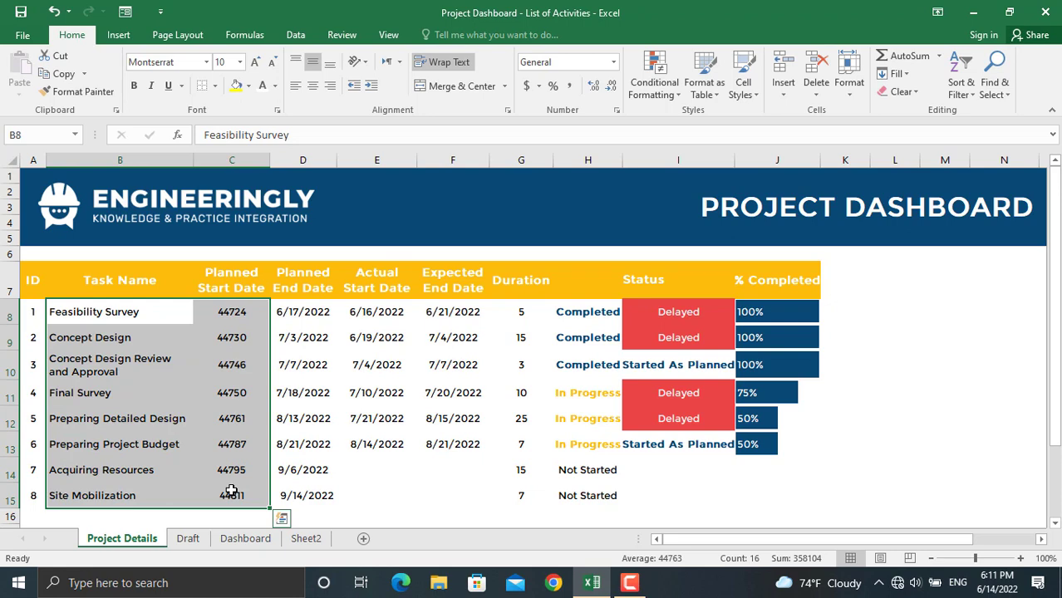
{"action": "left_click", "coordinate": [513, 312], "text": "ctrl"}
{"action": "left_click_drag", "start_coordinate": [514, 312], "coordinate": [522, 486]}
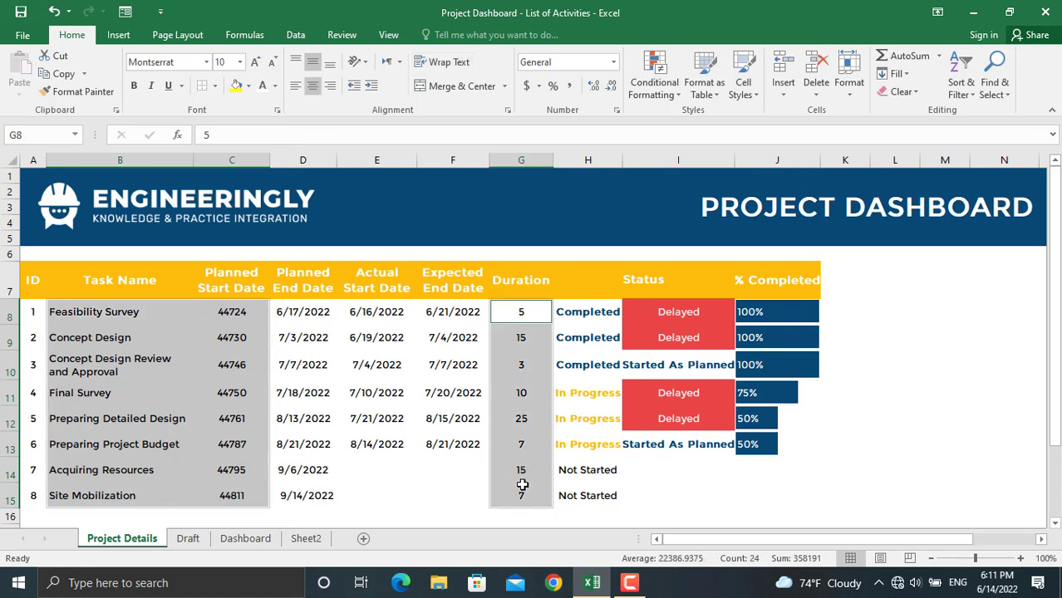
{"action": "left_click", "coordinate": [118, 35]}
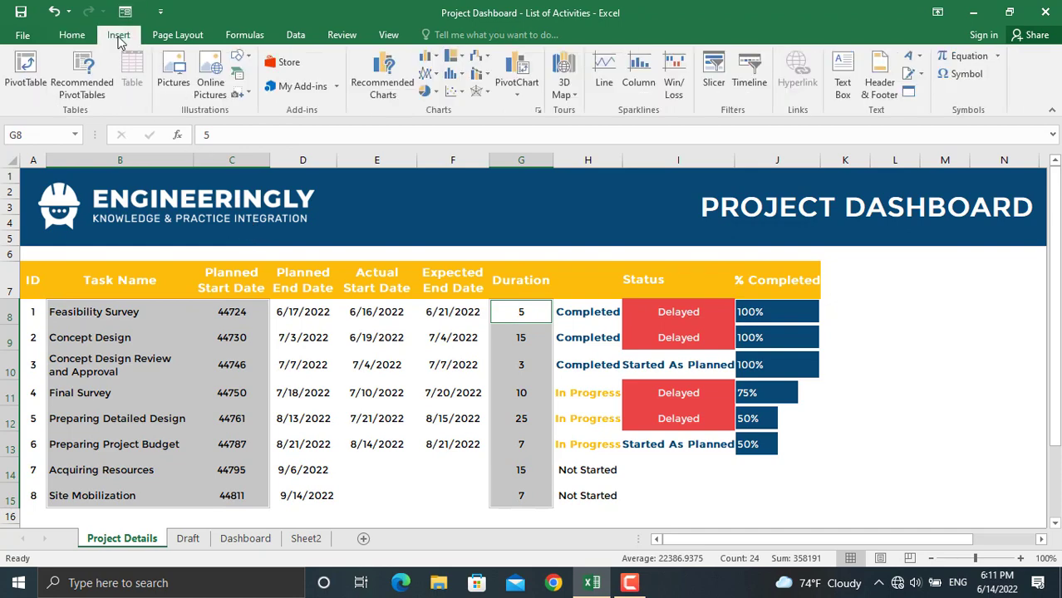
{"action": "left_click", "coordinate": [428, 57]}
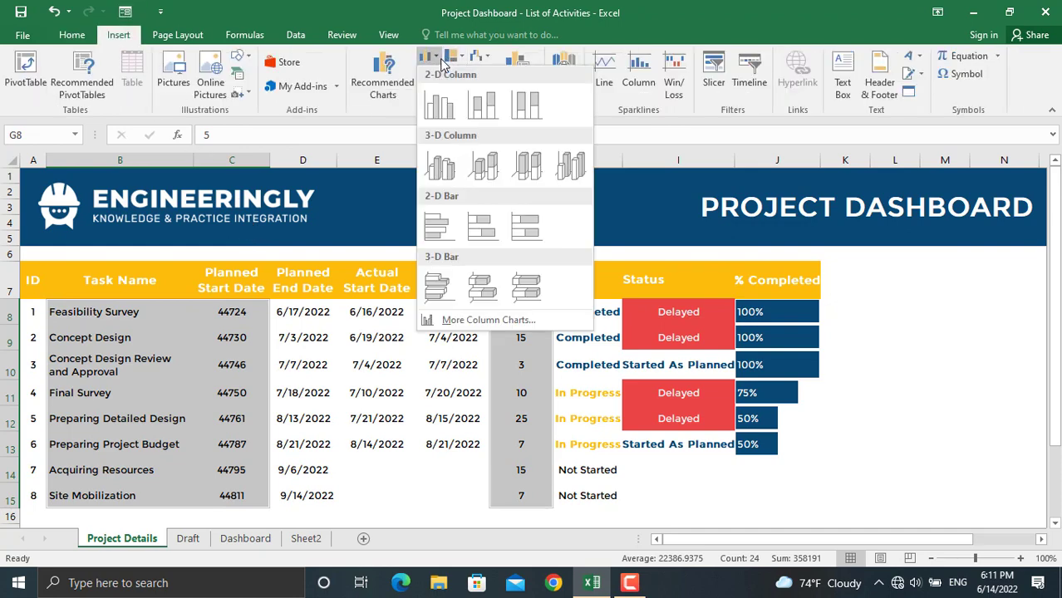
{"action": "left_click", "coordinate": [490, 226]}
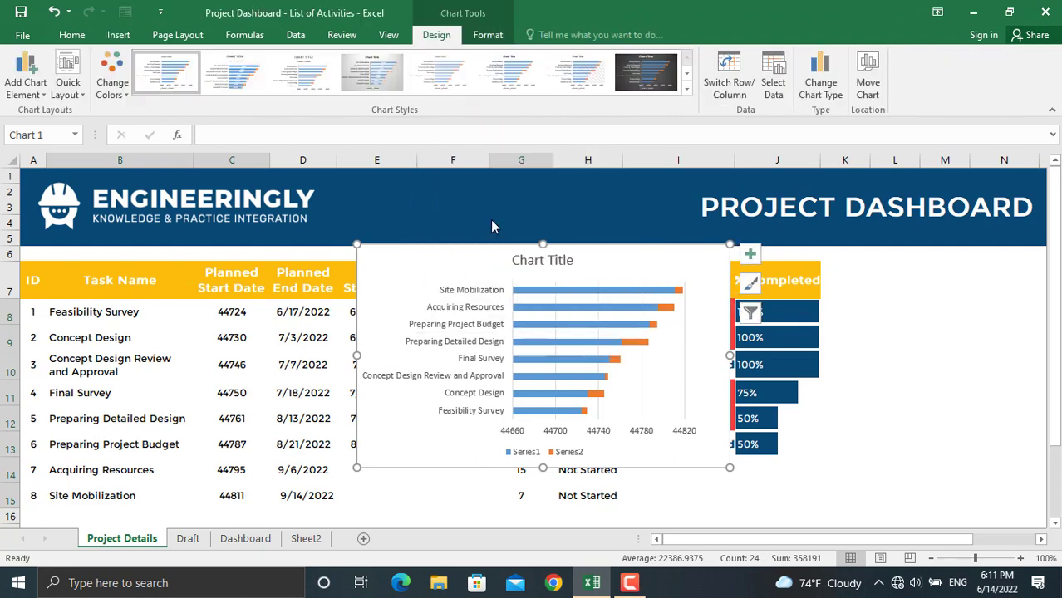
{"action": "left_click", "coordinate": [636, 466]}
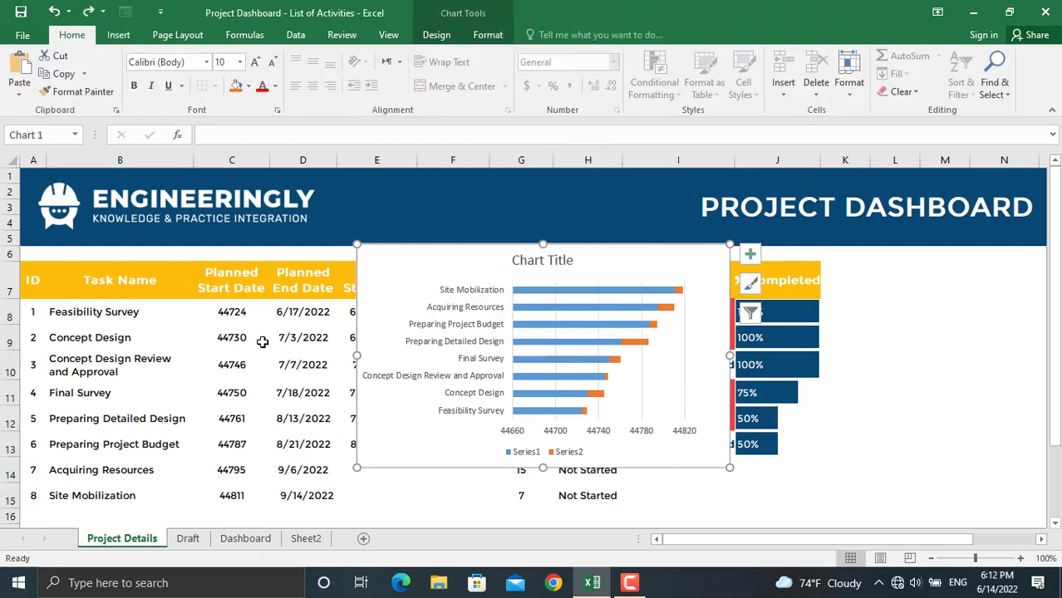
Step: Format the planned start dates in C8:C15 as Short Date
{"action": "left_click_drag", "start_coordinate": [234, 310], "coordinate": [241, 492]}
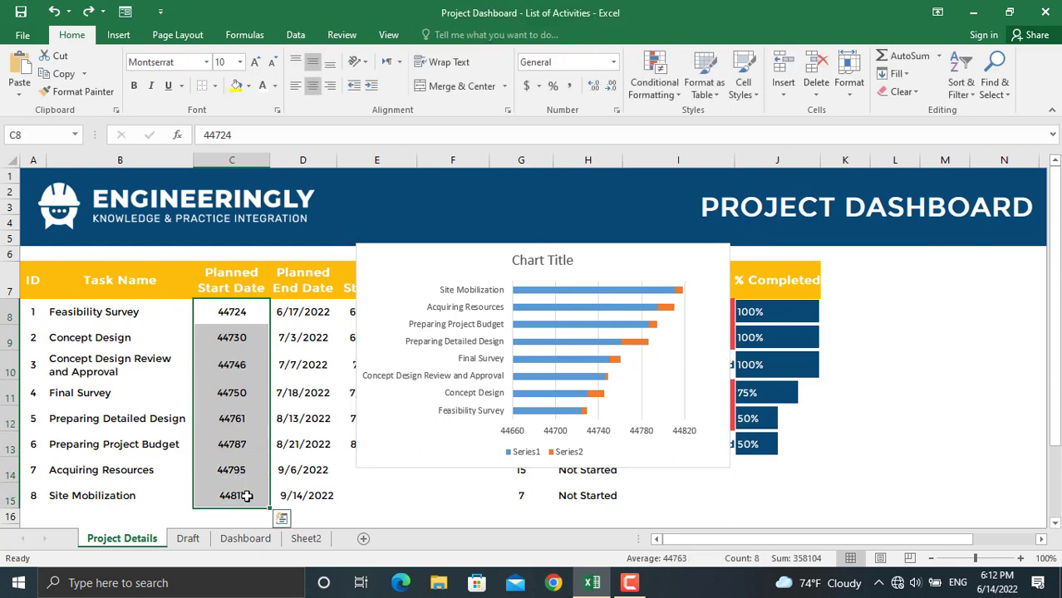
{"action": "left_click", "coordinate": [613, 62]}
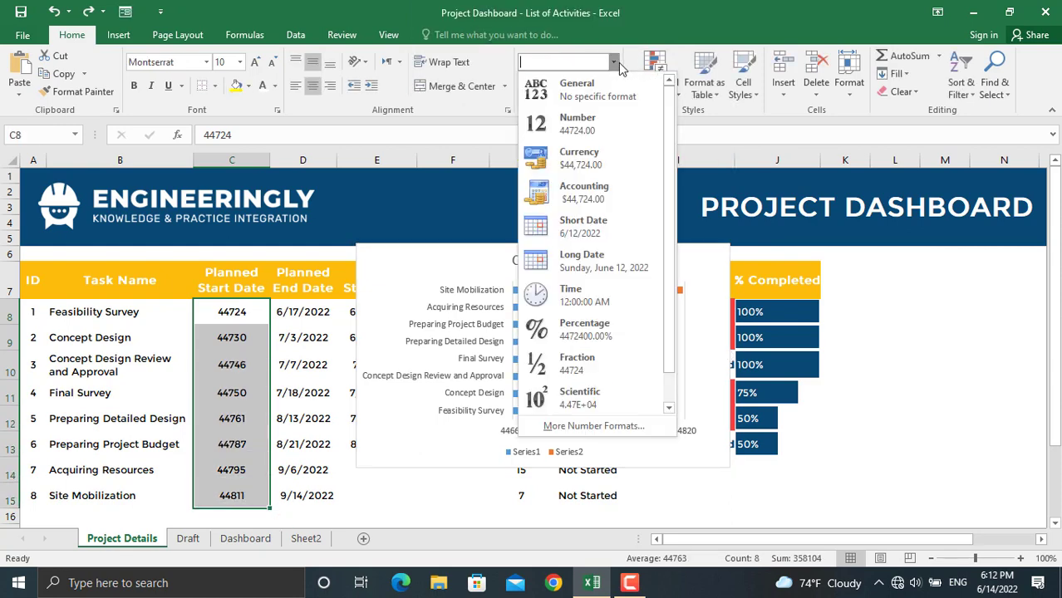
{"action": "left_click", "coordinate": [593, 236]}
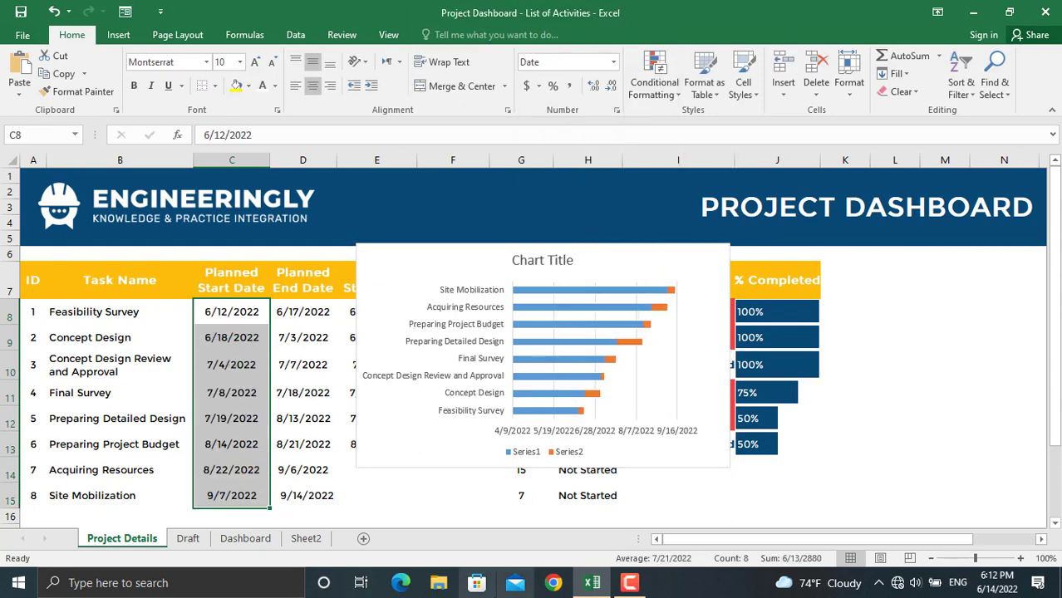
Step: Move the stacked bar chart from the Project Details sheet to Sheet2
{"action": "left_click", "coordinate": [452, 470]}
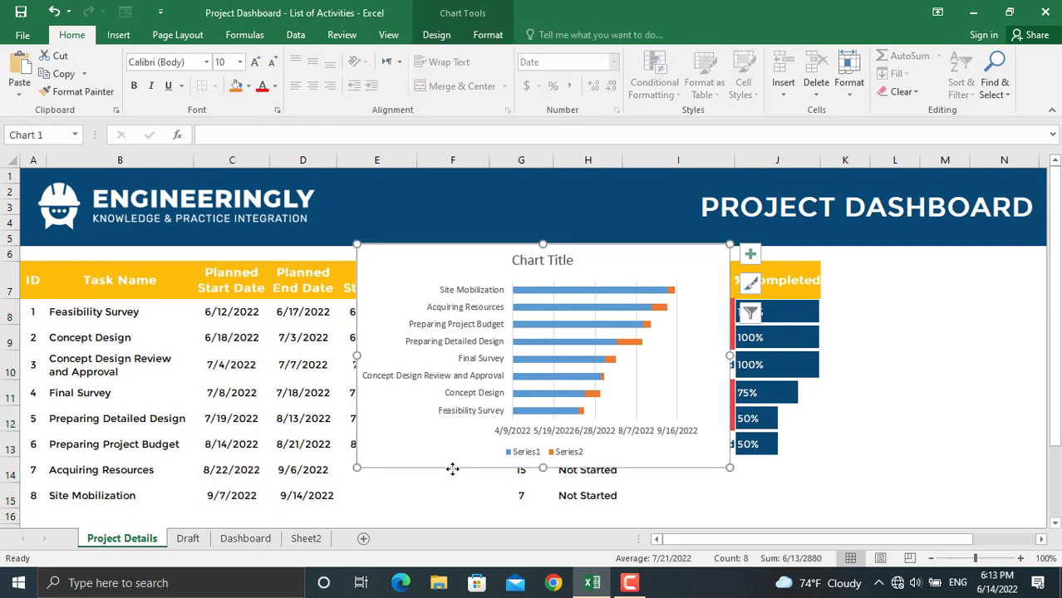
{"action": "key", "text": "ctrl+x"}
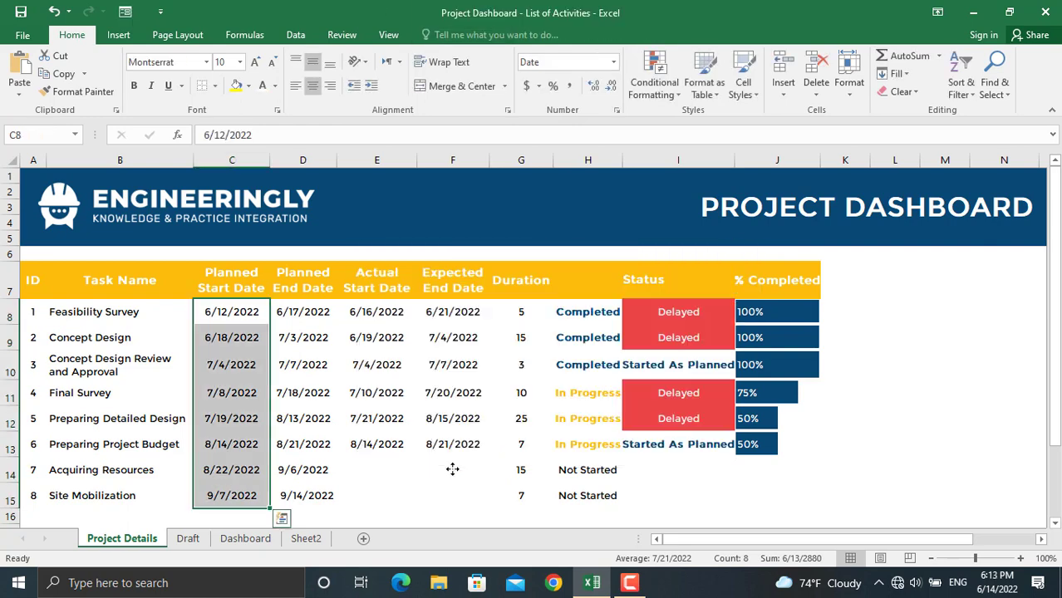
{"action": "left_click", "coordinate": [306, 541]}
{"action": "key", "text": "ctrl+v"}
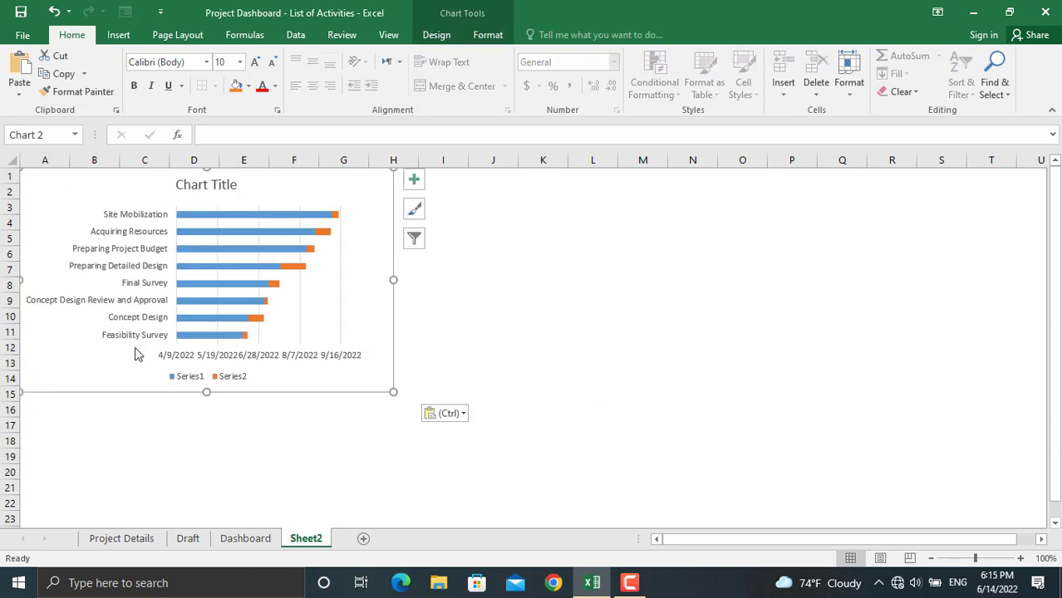
Step: Set the chart's task name axis to show categories in reverse order and delete the legend
{"action": "left_click", "coordinate": [138, 342]}
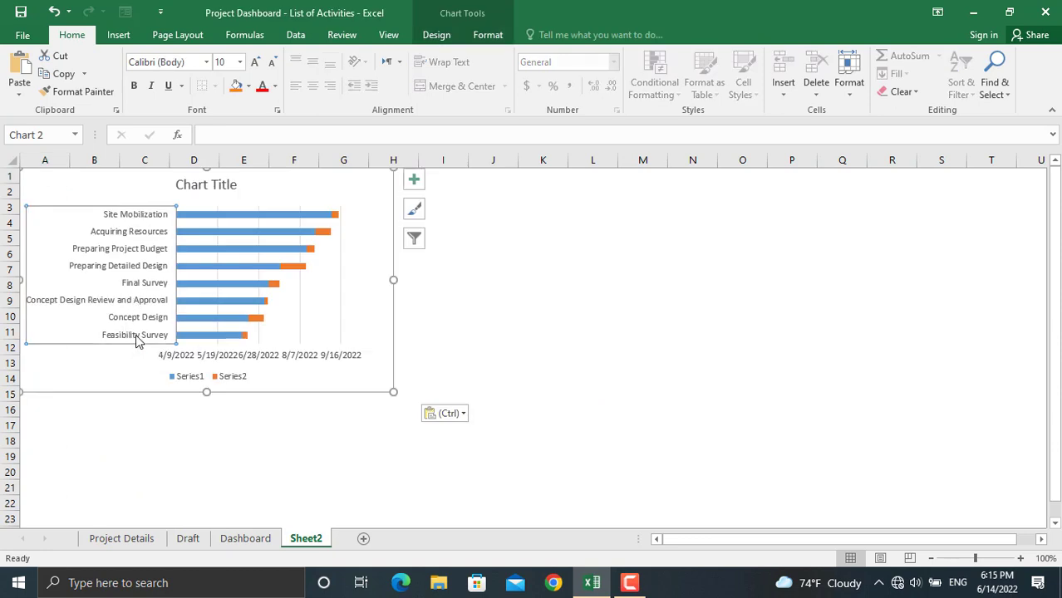
{"action": "right_click", "coordinate": [130, 264]}
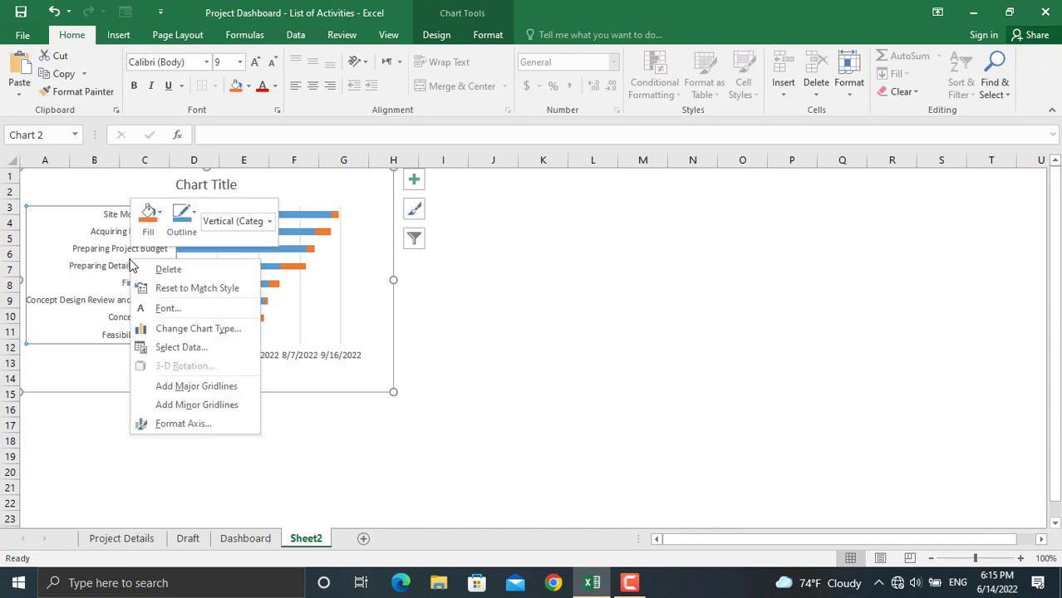
{"action": "left_click", "coordinate": [200, 429]}
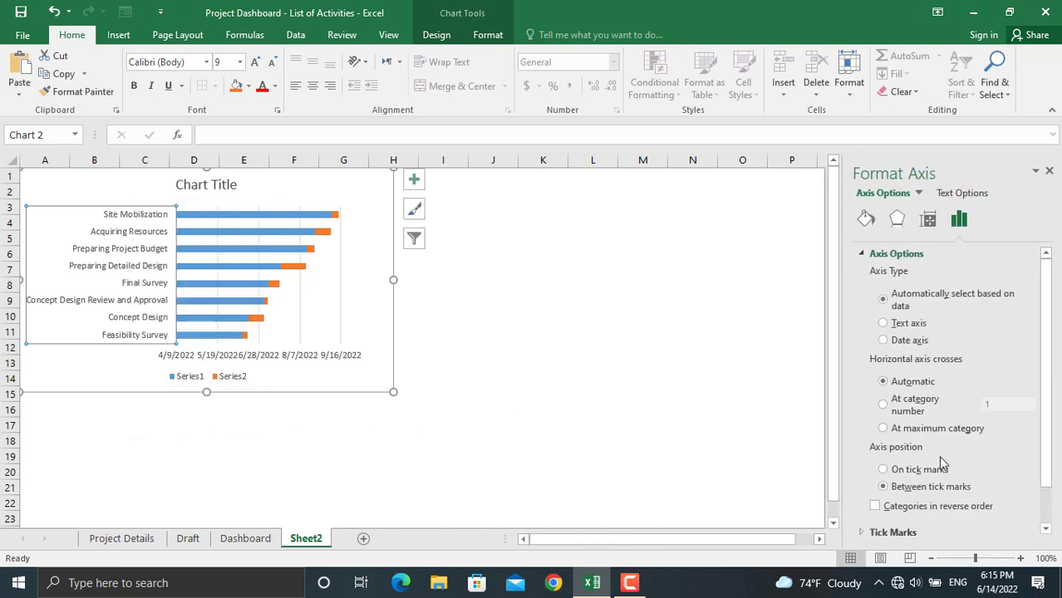
{"action": "left_click", "coordinate": [930, 511]}
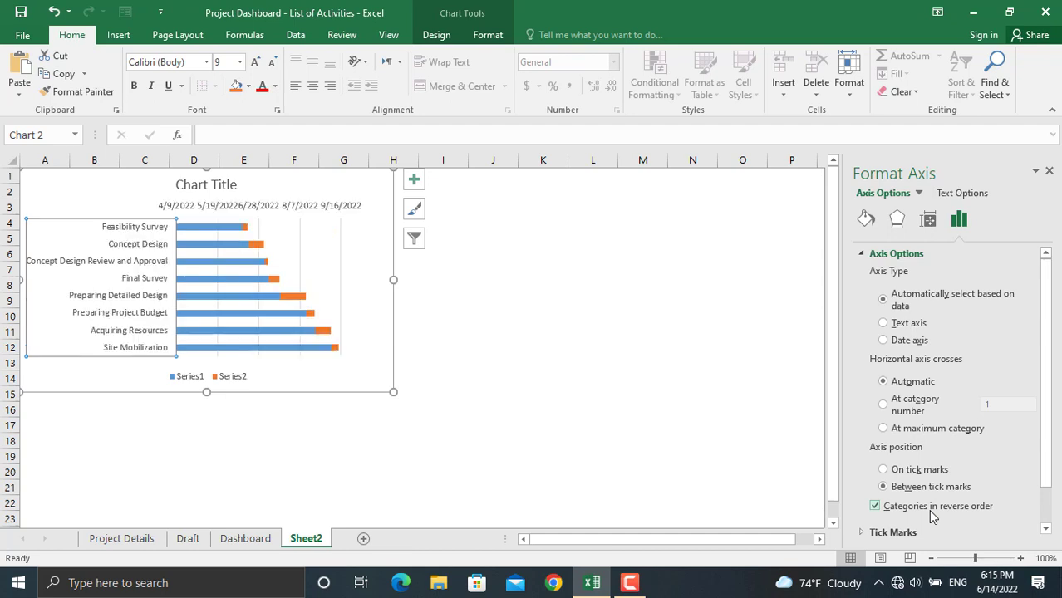
{"action": "left_click", "coordinate": [221, 382]}
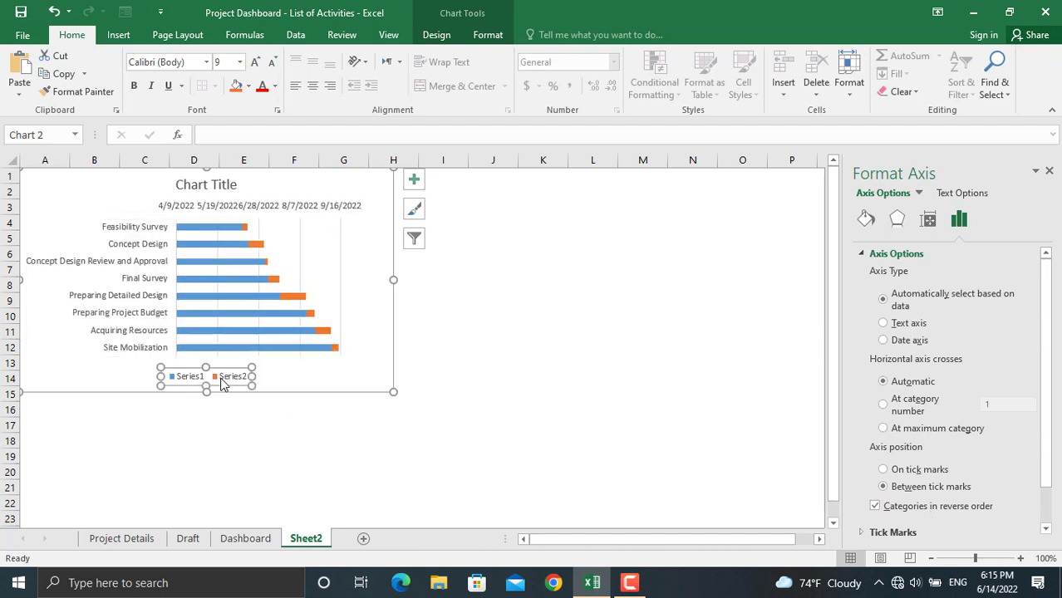
{"action": "key", "text": "Delete"}
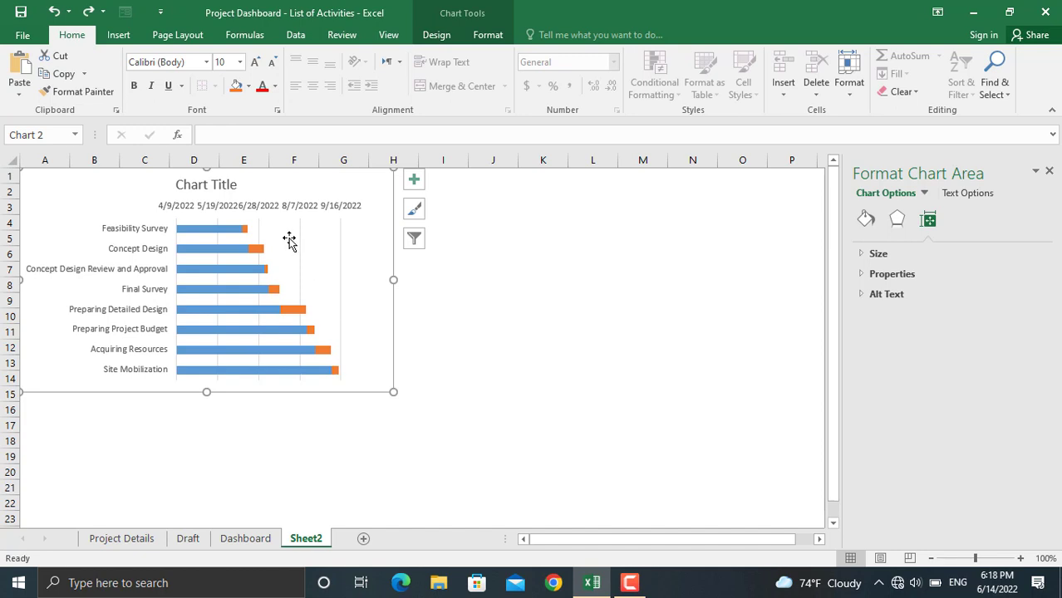
Step: Set the planned start date series to No fill, leaving only the duration bars in the chart
{"action": "left_click", "coordinate": [205, 278]}
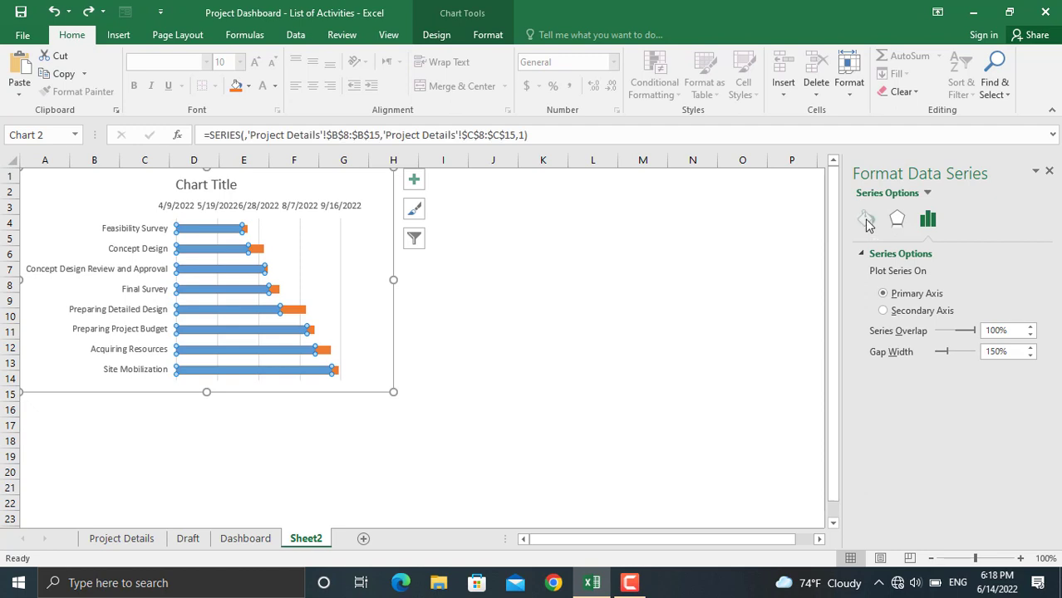
{"action": "left_click", "coordinate": [866, 220]}
{"action": "left_click", "coordinate": [891, 279]}
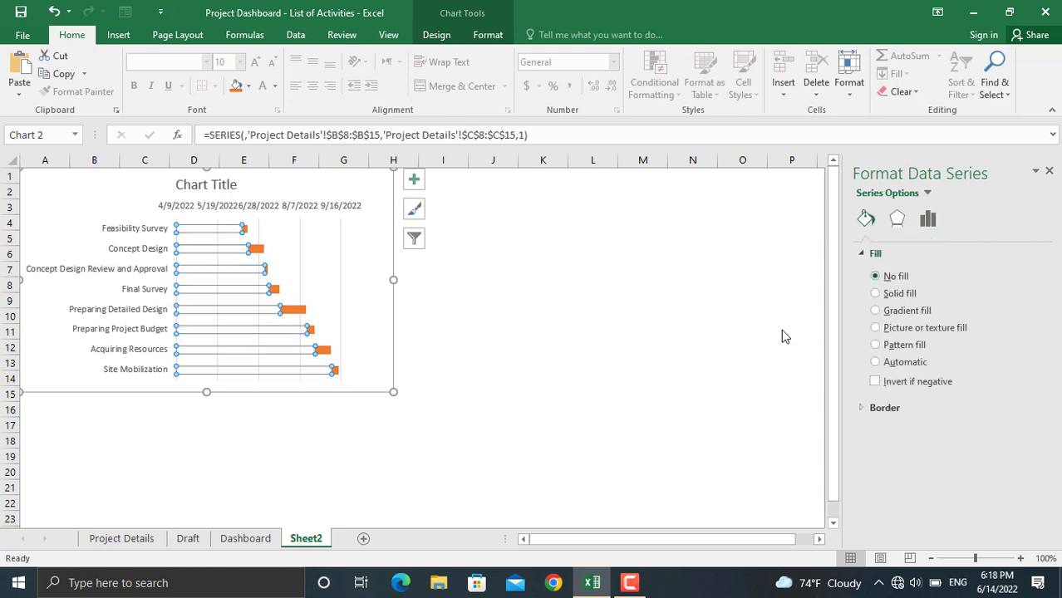
{"action": "left_click", "coordinate": [599, 390]}
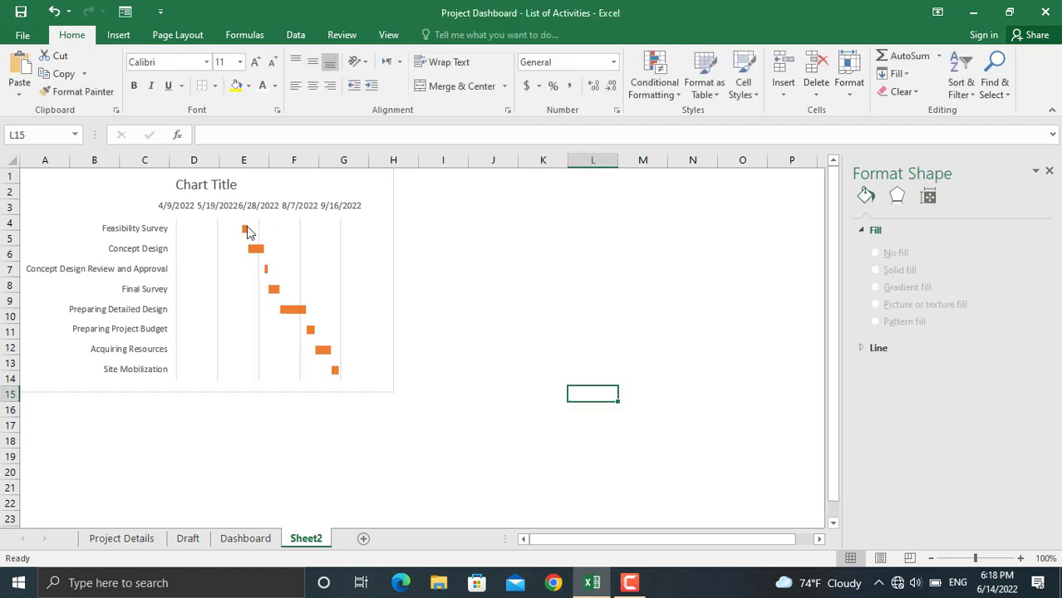
Step: Compare the start of the chart's date axis with the first planned start date on the Project Details sheet
{"action": "mouse_move", "coordinate": [245, 235]}
{"action": "mouse_move", "coordinate": [185, 240]}
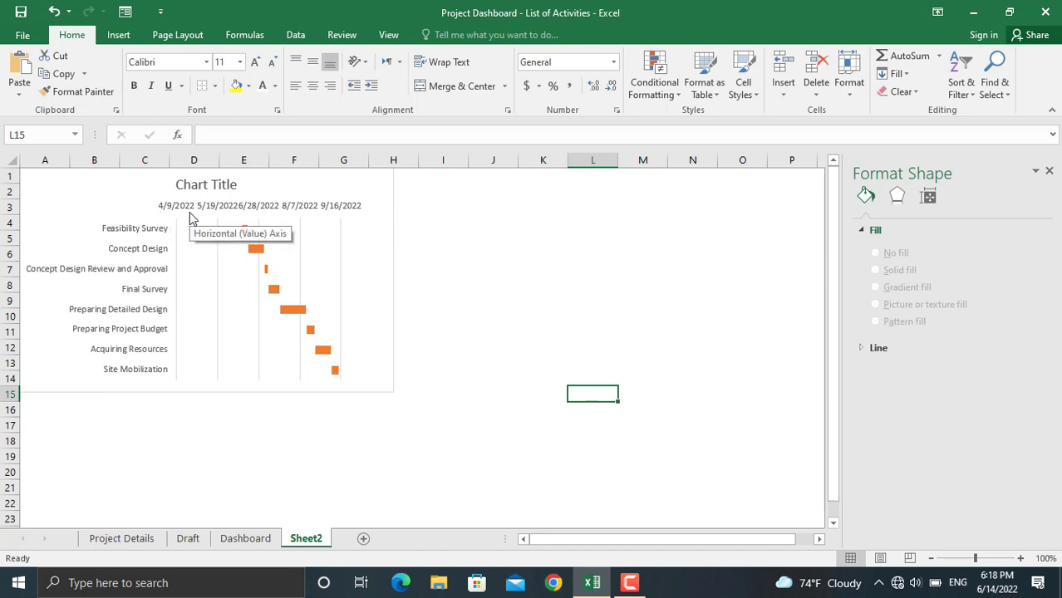
{"action": "left_click", "coordinate": [146, 537]}
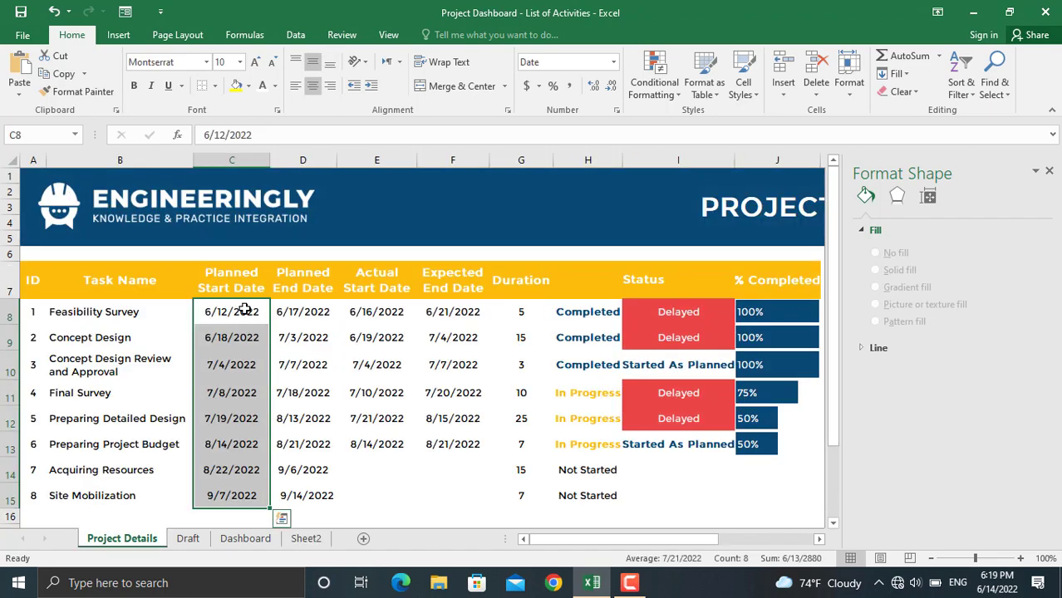
{"action": "left_click", "coordinate": [307, 538]}
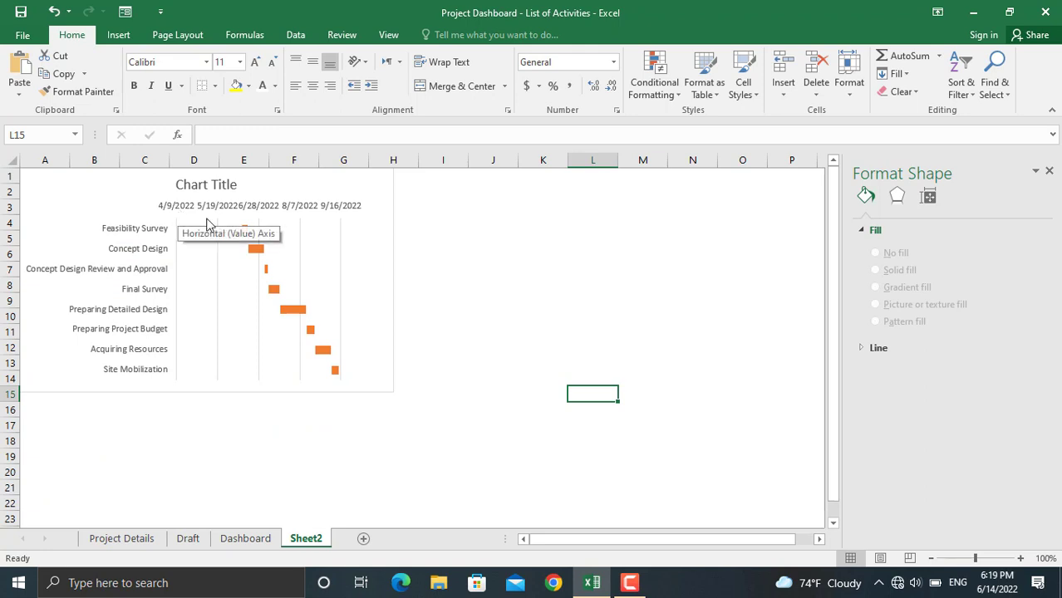
Step: Enter the date 6/12/2022 in cell I4 and give the cell the General number format to get its serial number
{"action": "left_click", "coordinate": [465, 228]}
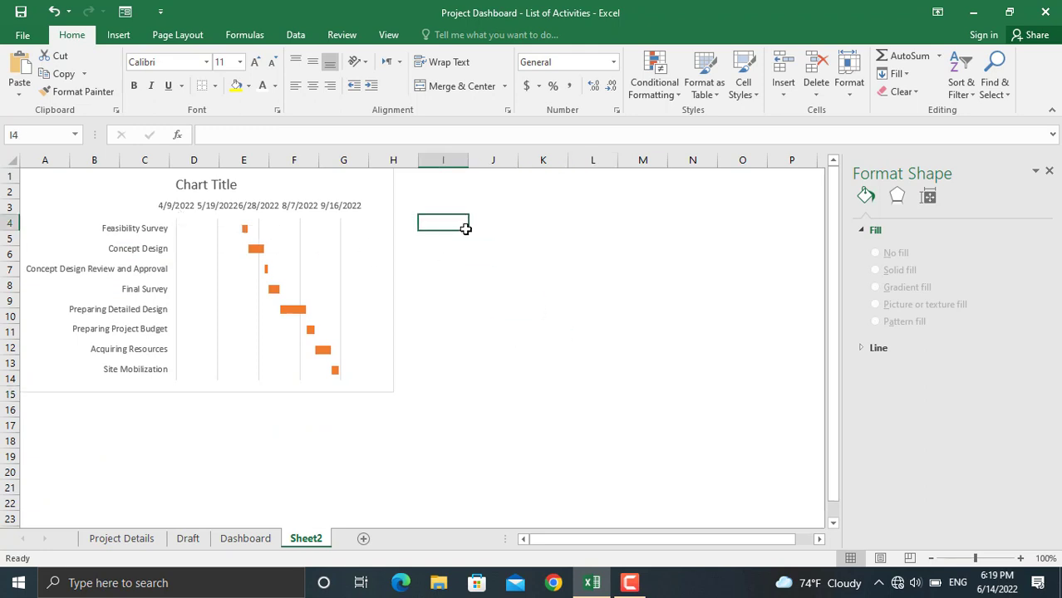
{"action": "type", "text": "6/"}
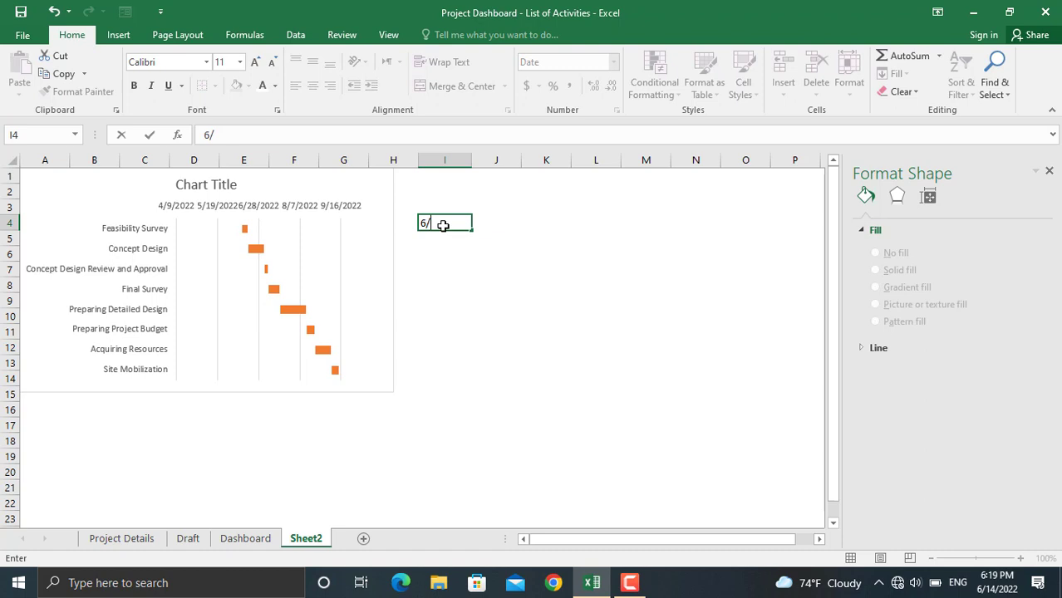
{"action": "type", "text": "12/2022"}
{"action": "key", "text": "Return"}
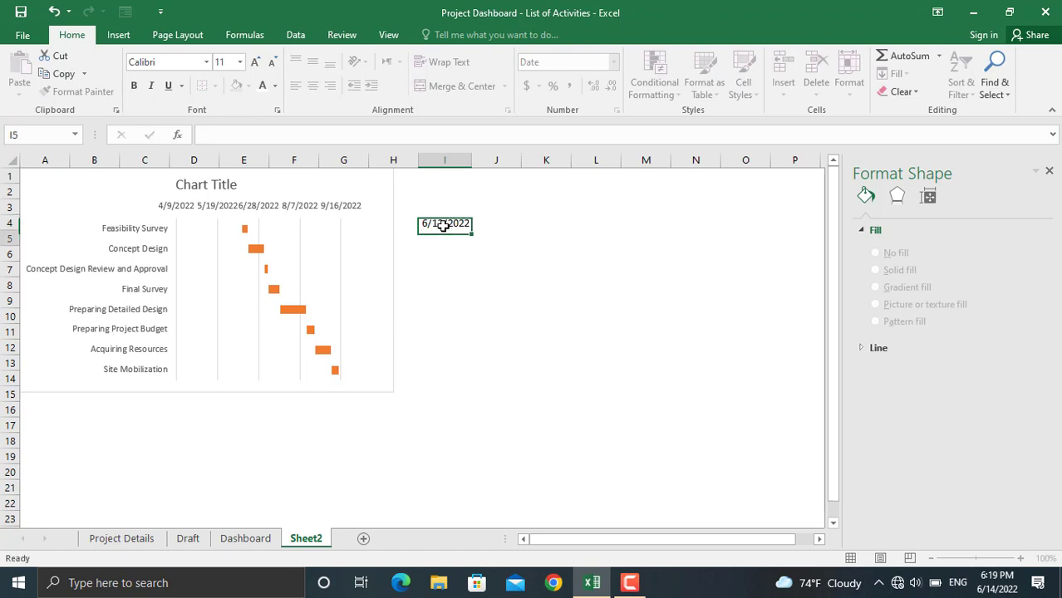
{"action": "key", "text": "Up"}
{"action": "left_click", "coordinate": [613, 61]}
{"action": "left_click", "coordinate": [597, 92]}
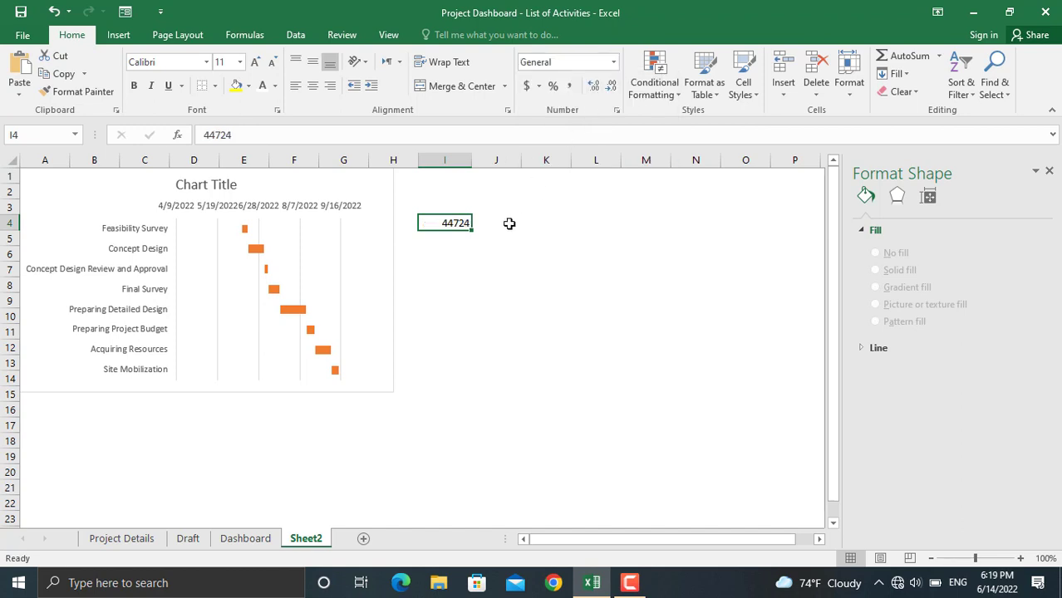
Step: Set the minimum bound of the chart's date axis to 44724 and widen the chart to about column O
{"action": "left_click", "coordinate": [253, 207]}
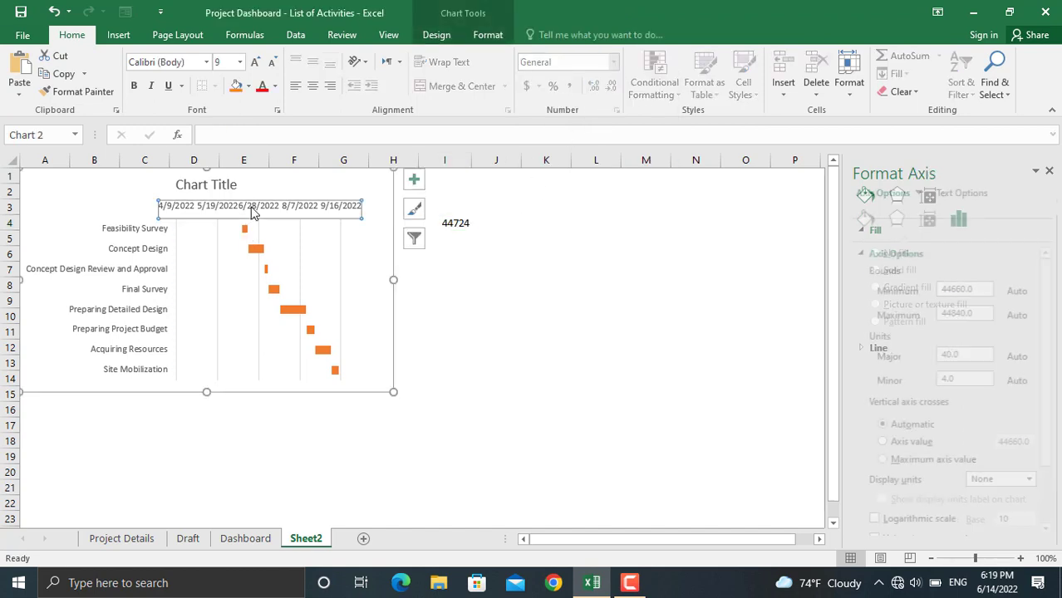
{"action": "right_click", "coordinate": [253, 207]}
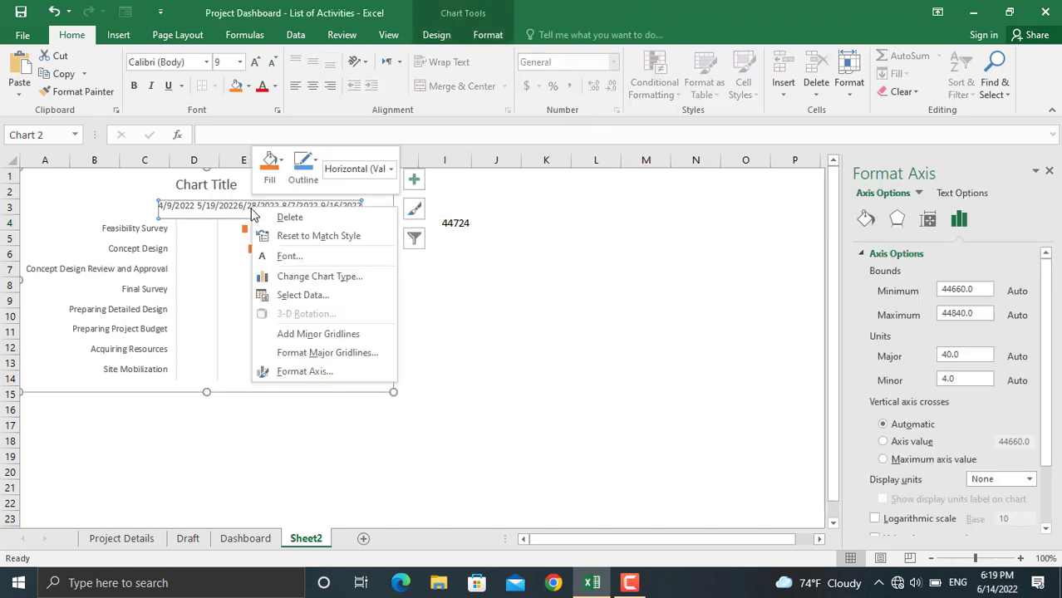
{"action": "left_click", "coordinate": [321, 370]}
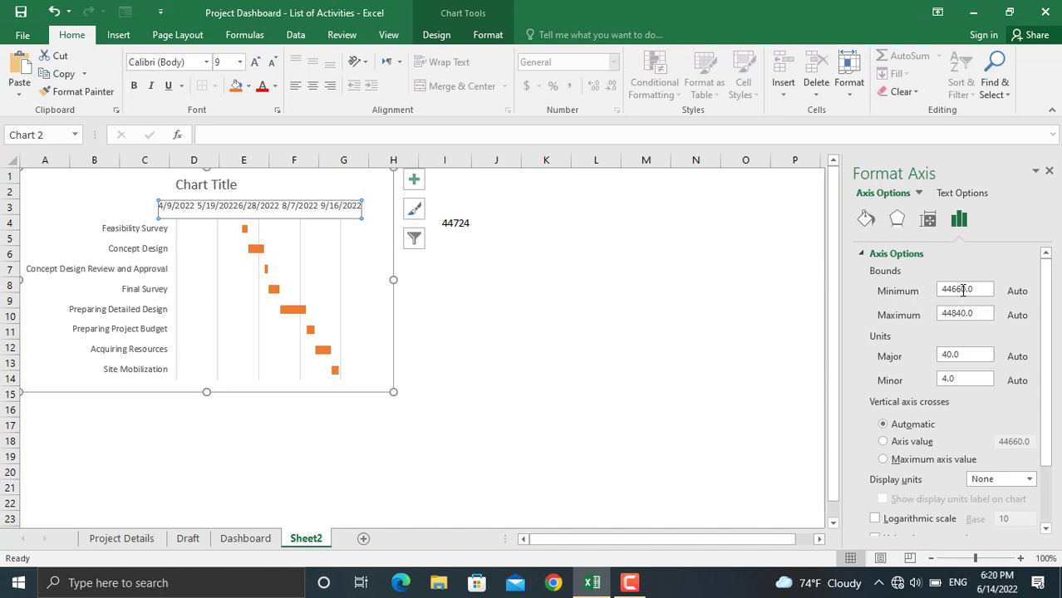
{"action": "left_click_drag", "start_coordinate": [973, 289], "coordinate": [929, 294]}
{"action": "type", "text": "44724"}
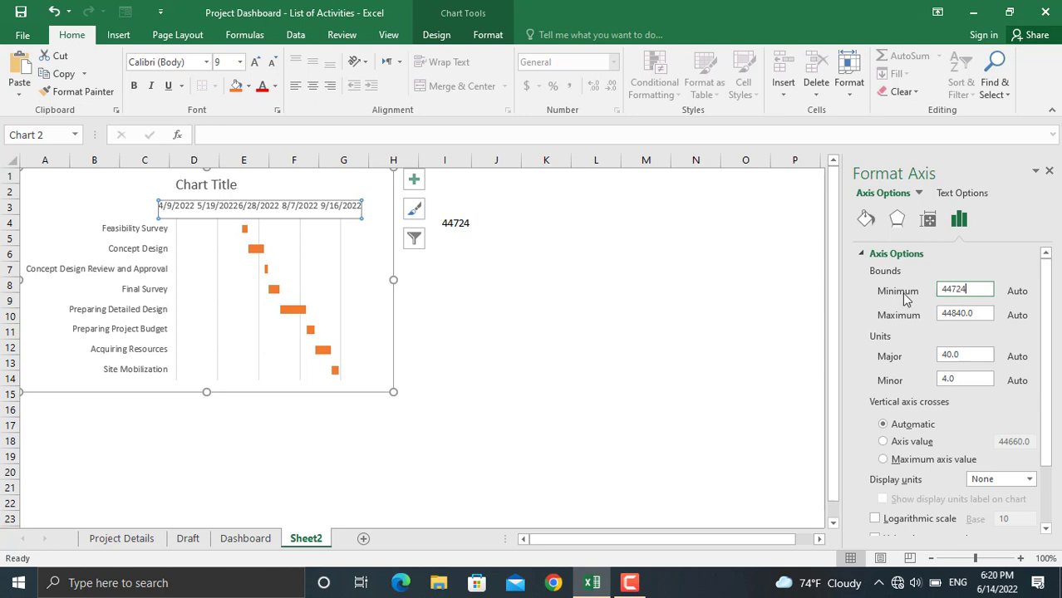
{"action": "left_click_drag", "start_coordinate": [394, 280], "coordinate": [732, 275]}
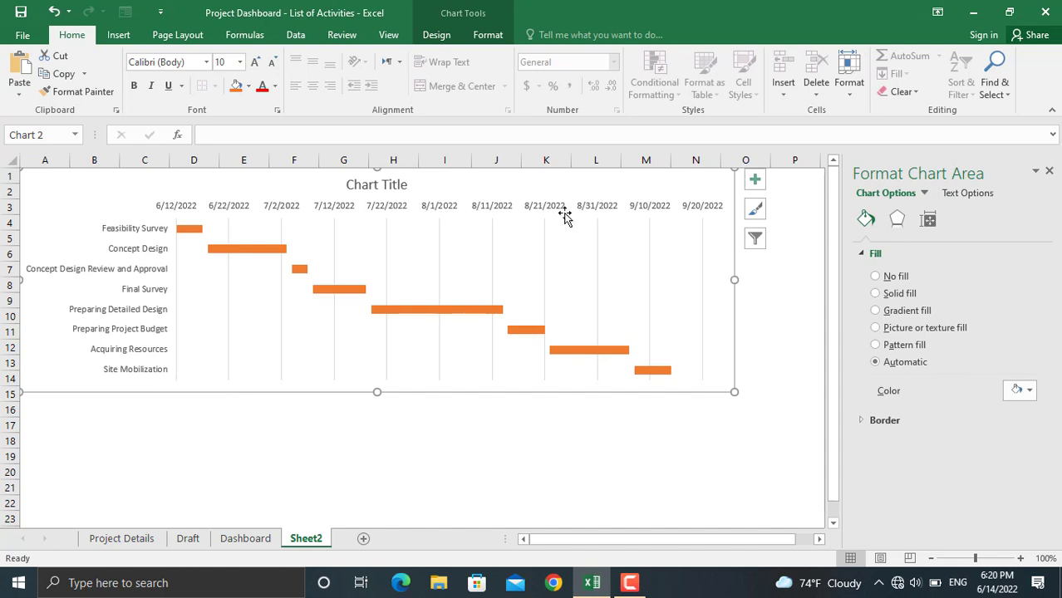
Step: Change the chart title to "Project Gantt Chart" and move it to the chart's upper-left corner
{"action": "left_click", "coordinate": [393, 182]}
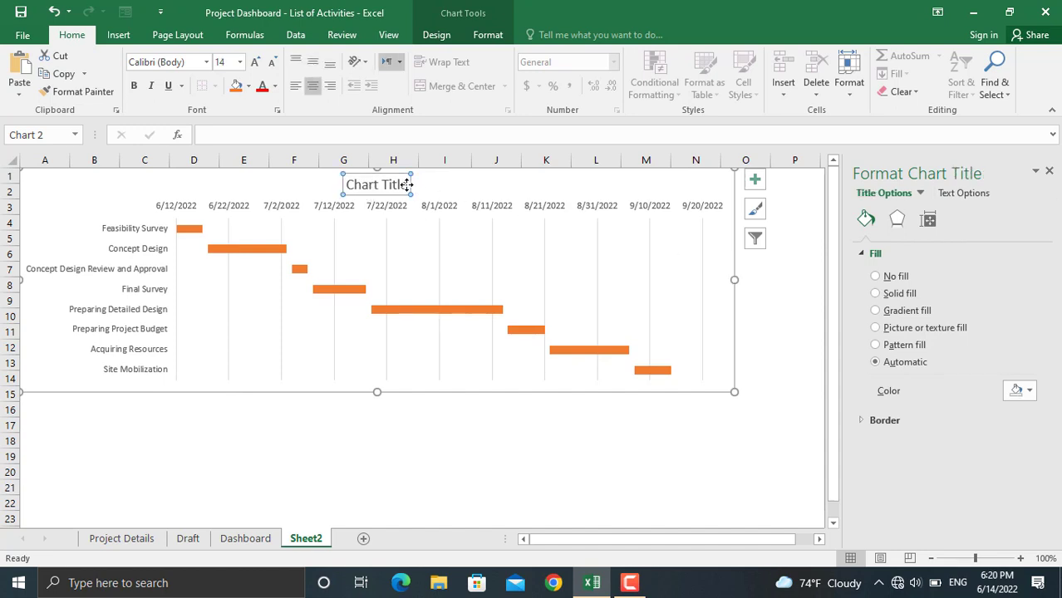
{"action": "left_click_drag", "start_coordinate": [409, 185], "coordinate": [347, 184]}
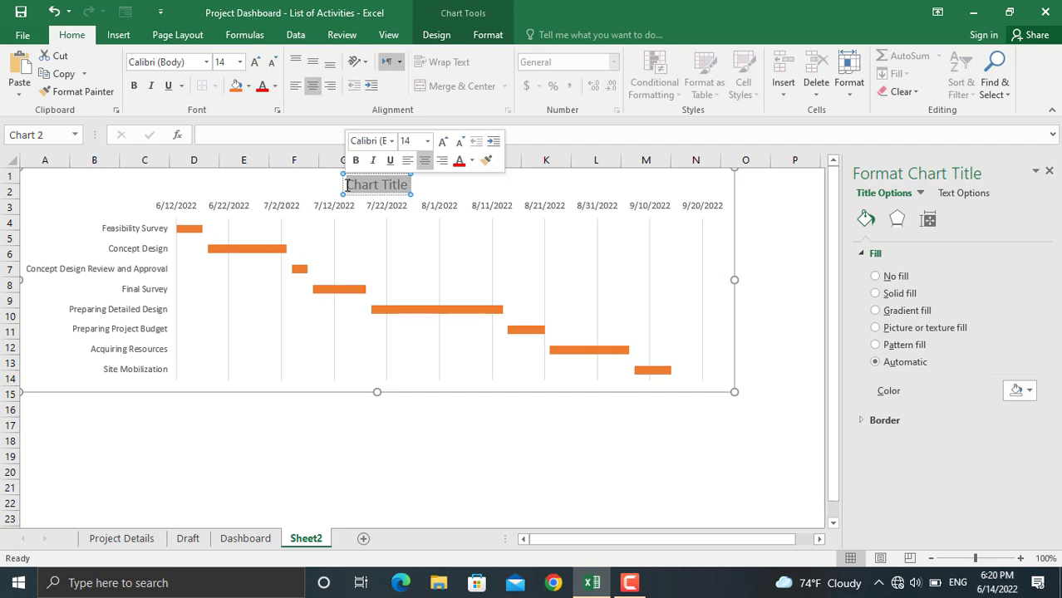
{"action": "type", "text": "Pro"}
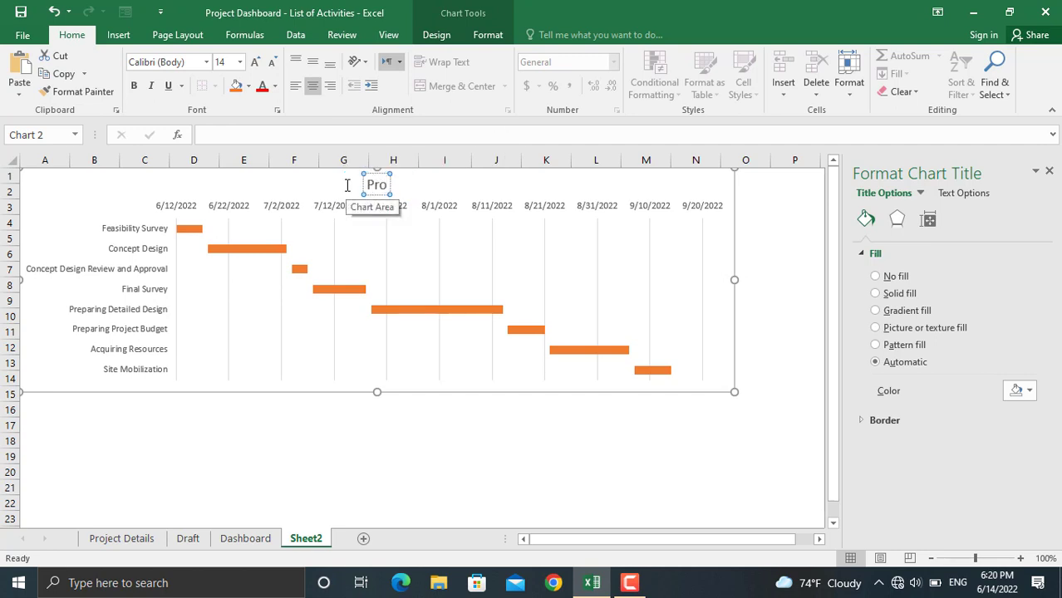
{"action": "type", "text": "ject Gan"}
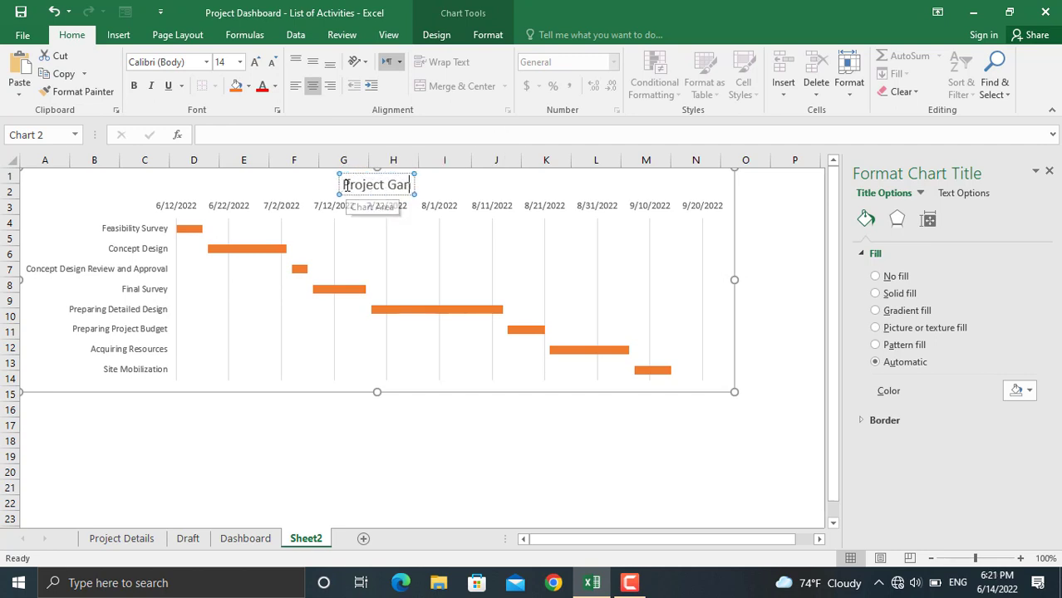
{"action": "type", "text": "tt Chart"}
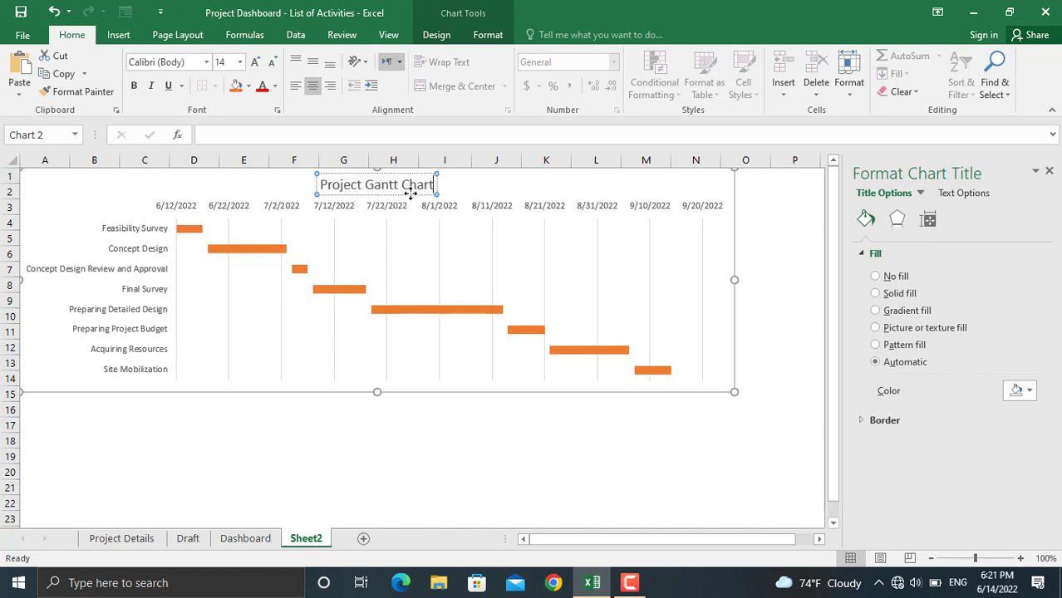
{"action": "left_click_drag", "start_coordinate": [410, 195], "coordinate": [116, 195]}
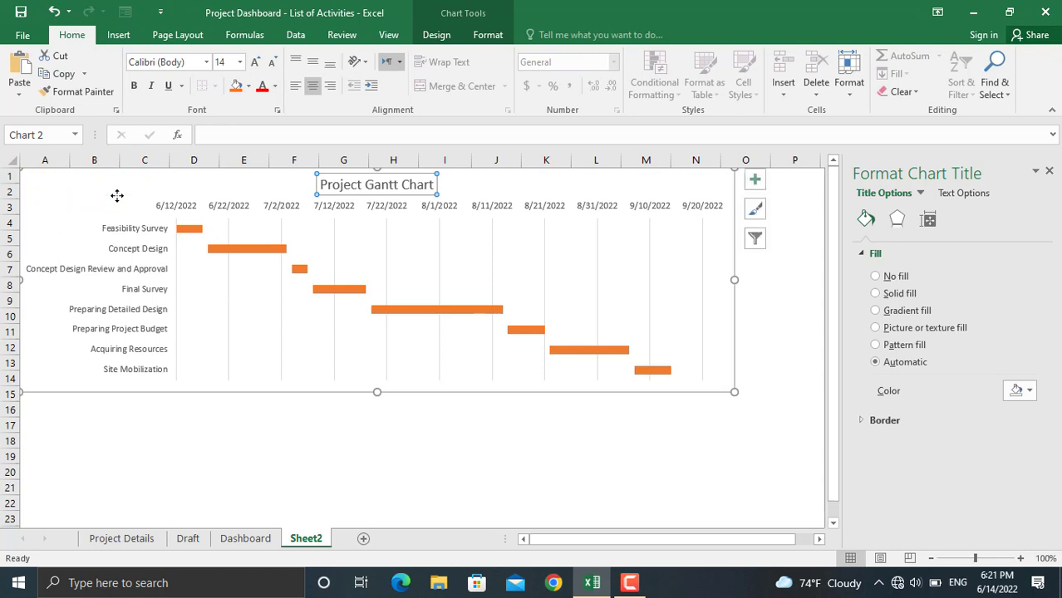
Step: Delete the chart's major vertical gridlines and set the chart area to No fill with no border line
{"action": "left_click", "coordinate": [232, 344]}
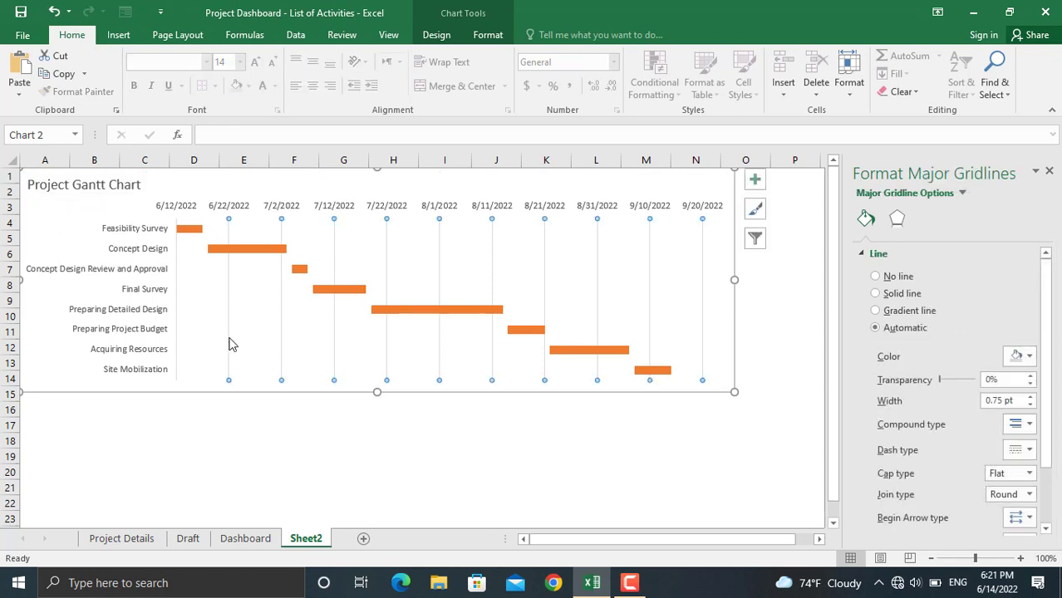
{"action": "key", "text": "Delete"}
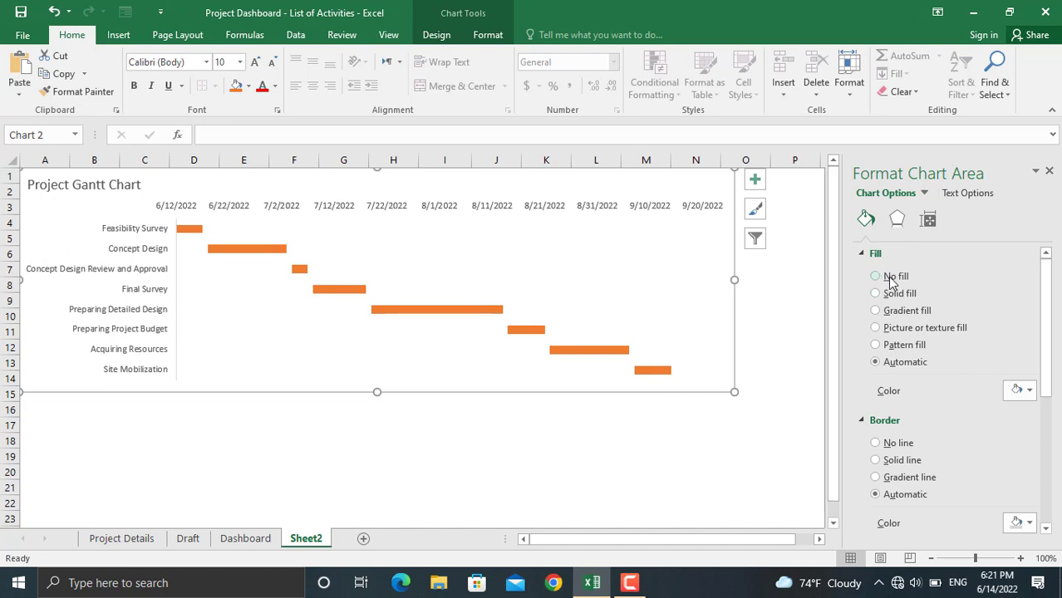
{"action": "left_click", "coordinate": [890, 281]}
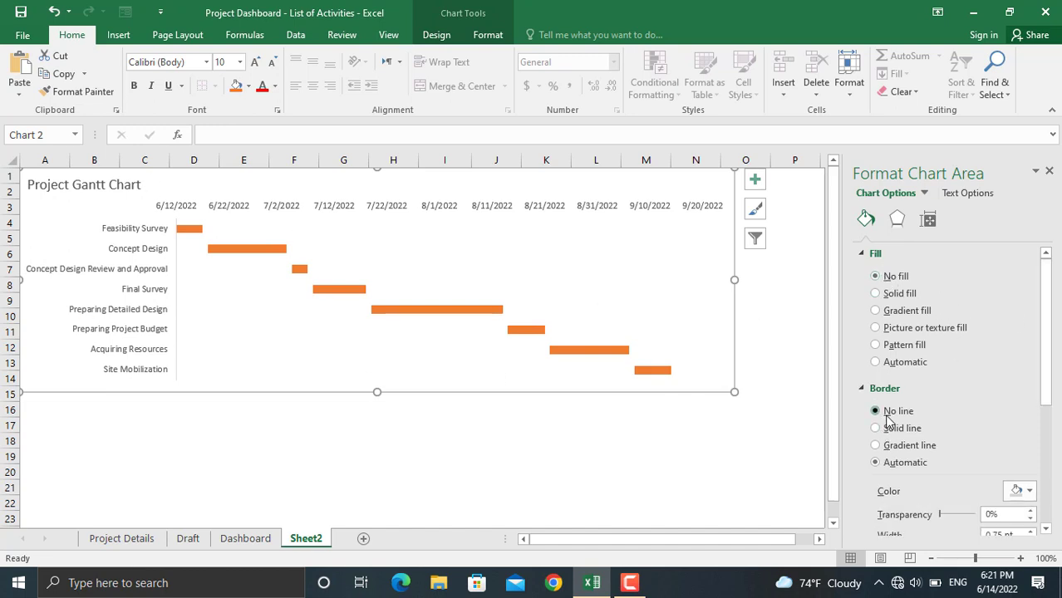
{"action": "left_click", "coordinate": [691, 457]}
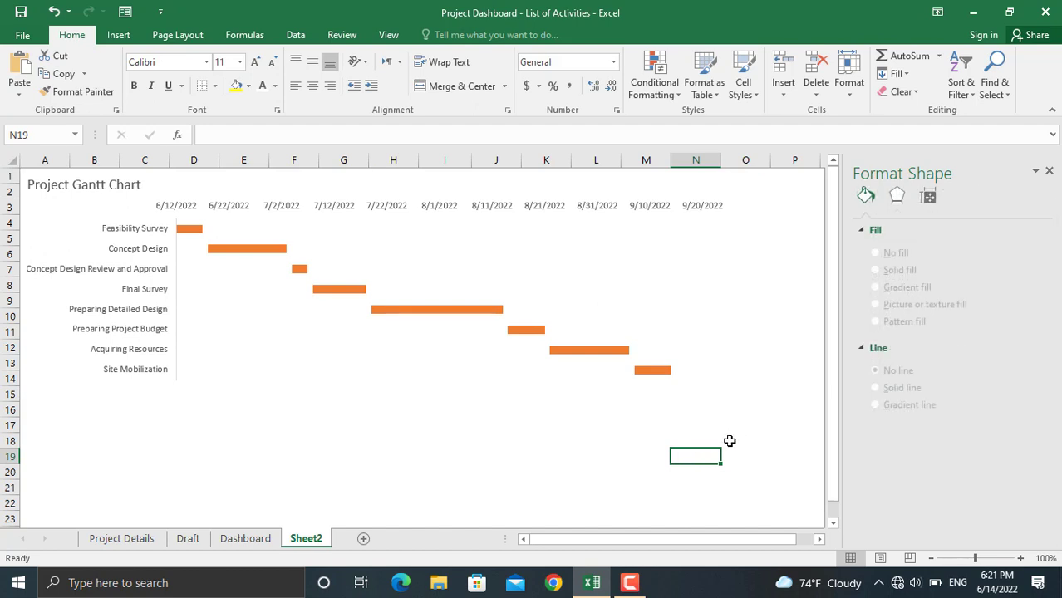
Step: Add a new worksheet after Sheet2 and list the statuses Completed, In Progress and Not Started in cells A2 to A4
{"action": "left_click", "coordinate": [250, 539]}
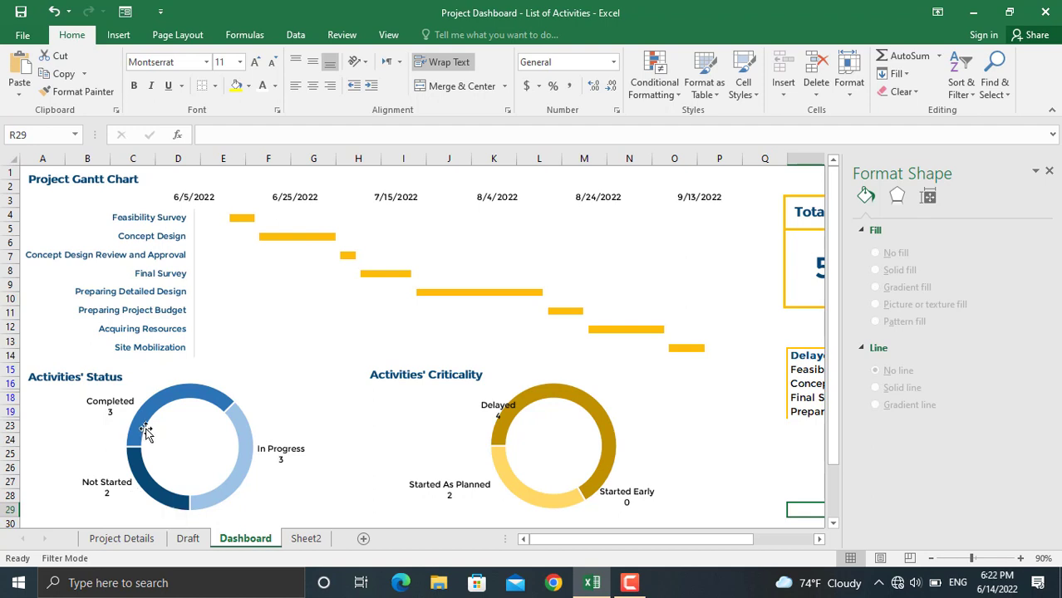
{"action": "left_click", "coordinate": [306, 538]}
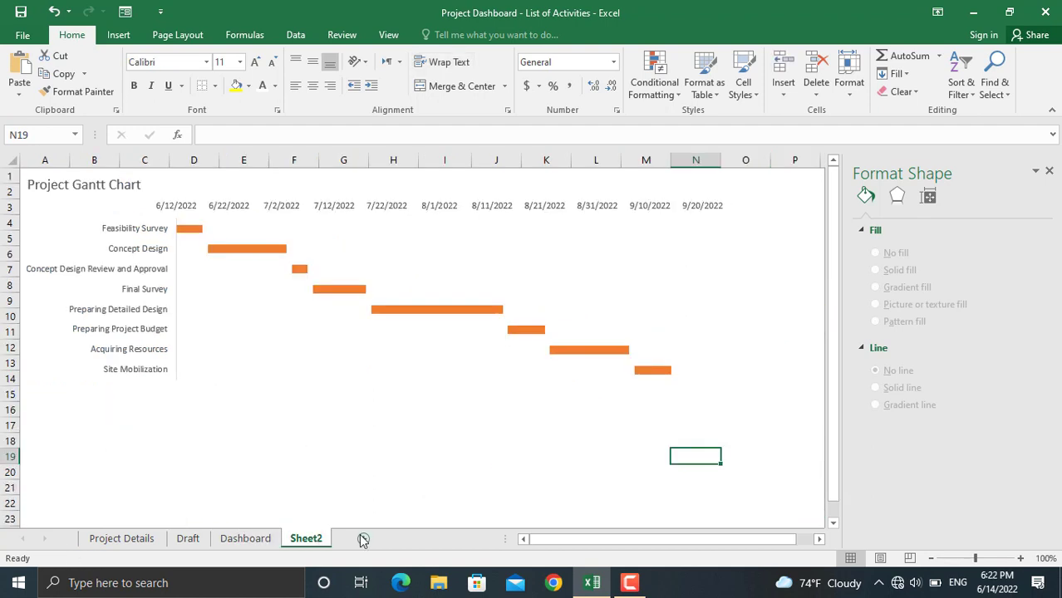
{"action": "left_click", "coordinate": [410, 538]}
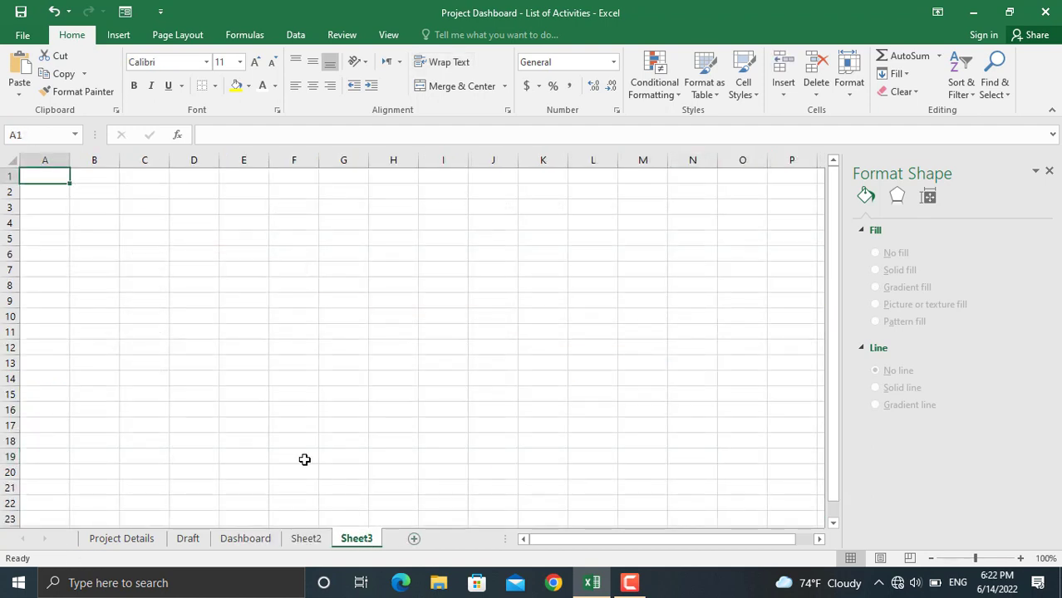
{"action": "left_click", "coordinate": [61, 192]}
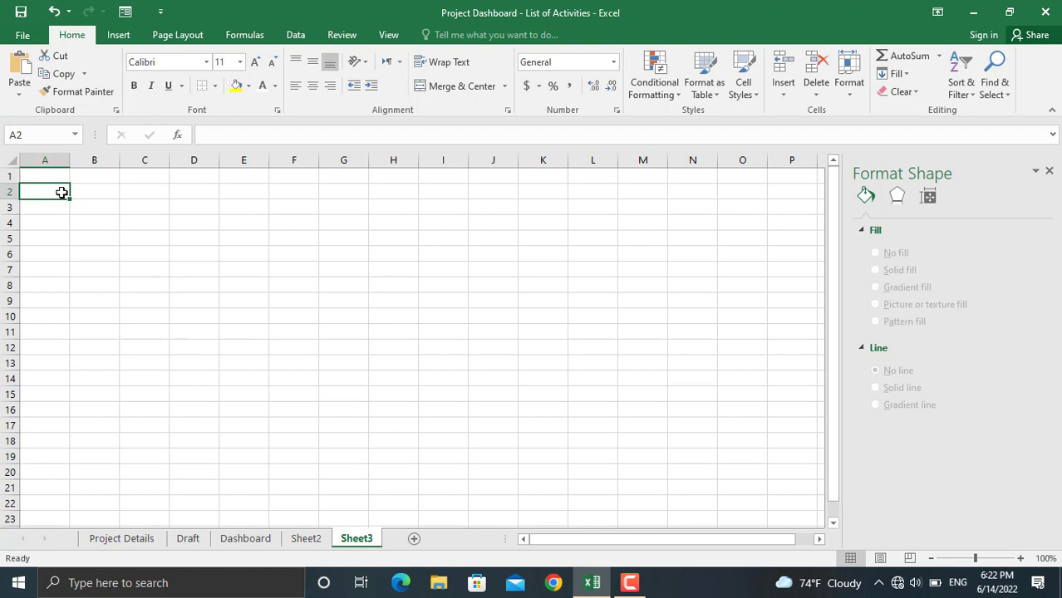
{"action": "type", "text": "Compp"}
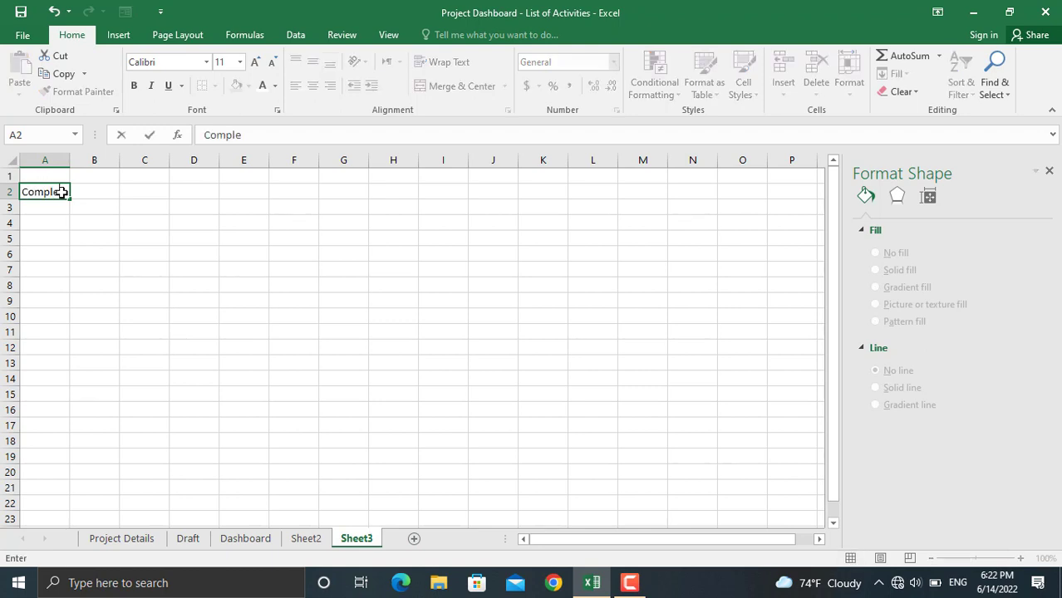
{"action": "key", "text": "Return"}
{"action": "type", "text": "I"}
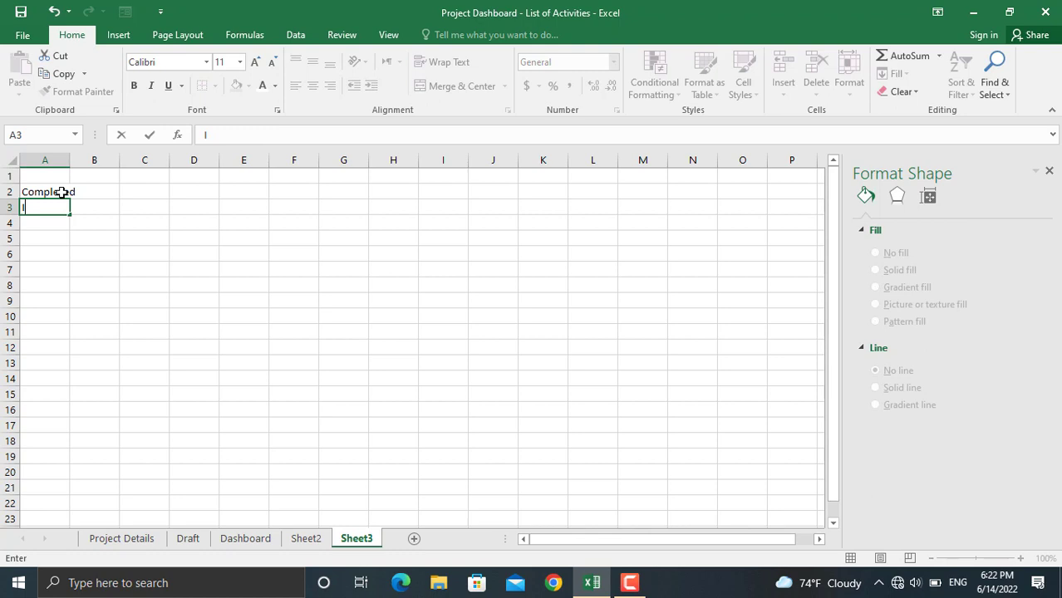
{"action": "type", "text": "n Progre"}
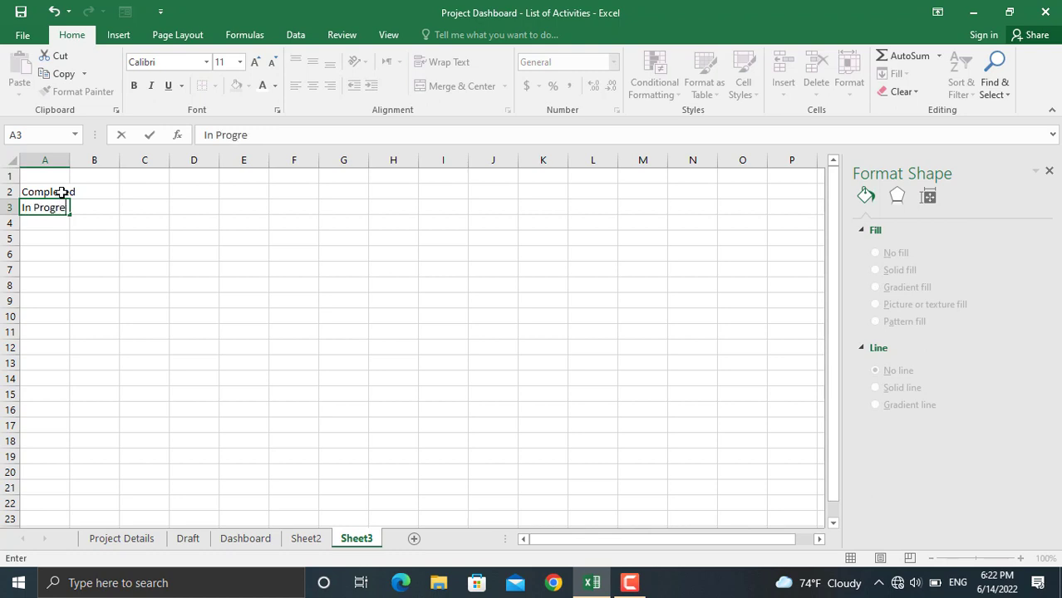
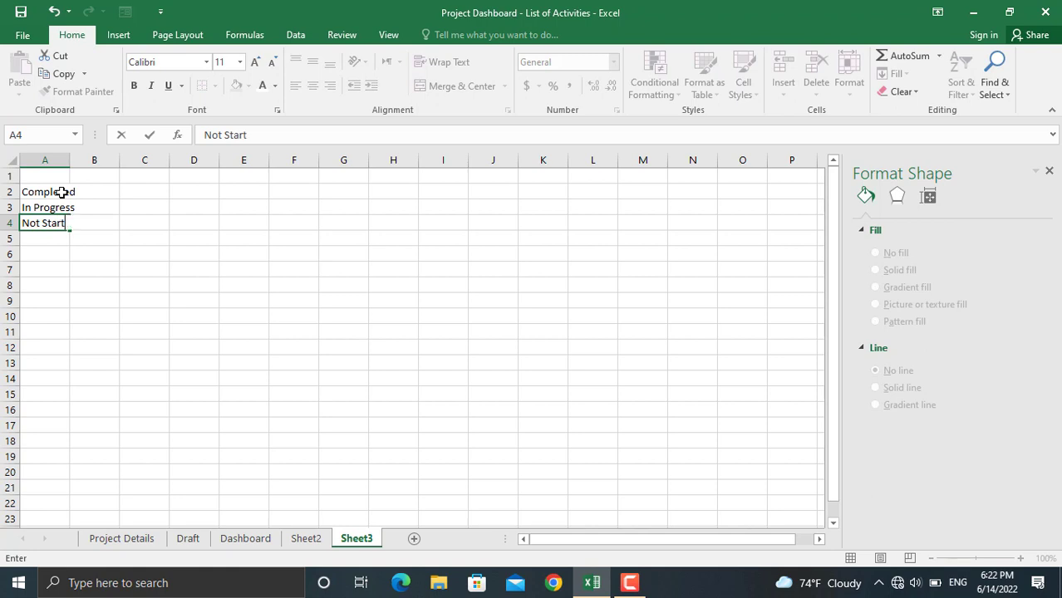
{"action": "type", "text": "ed"}
{"action": "key", "text": "Return"}
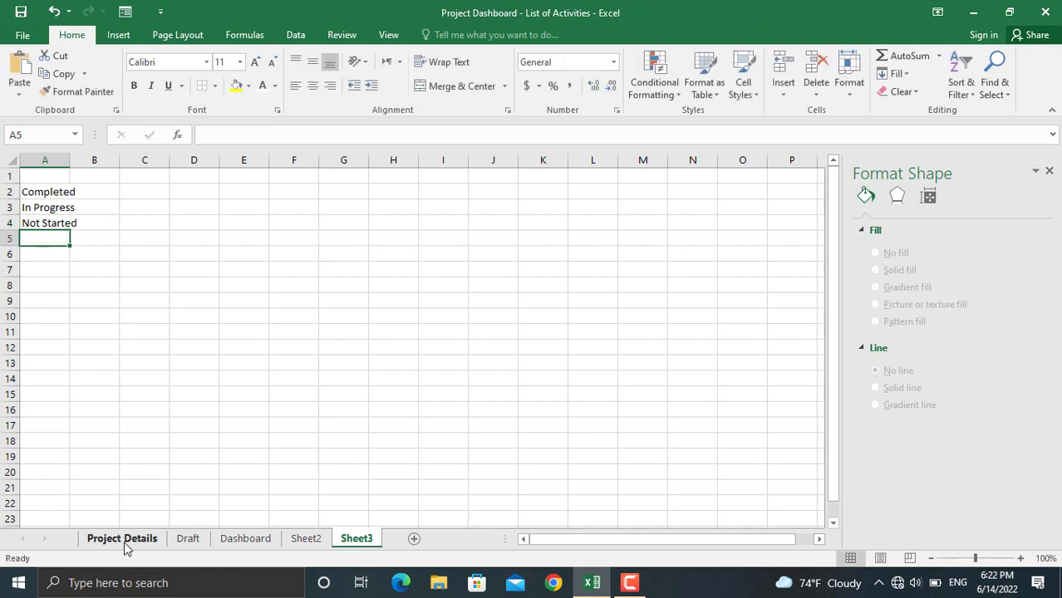
Step: Enter a COUNTIF formula in Sheet3 cell B2 that counts "Completed" in 'Project Details'!$H$8:$H$15
{"action": "left_click", "coordinate": [122, 539]}
{"action": "left_click", "coordinate": [391, 395]}
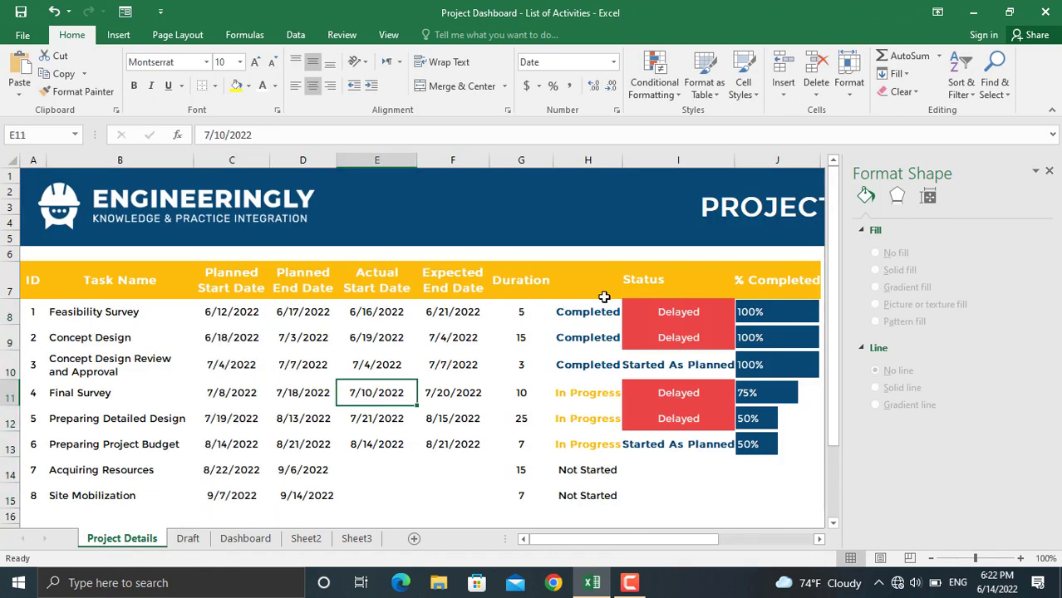
{"action": "left_click", "coordinate": [358, 539]}
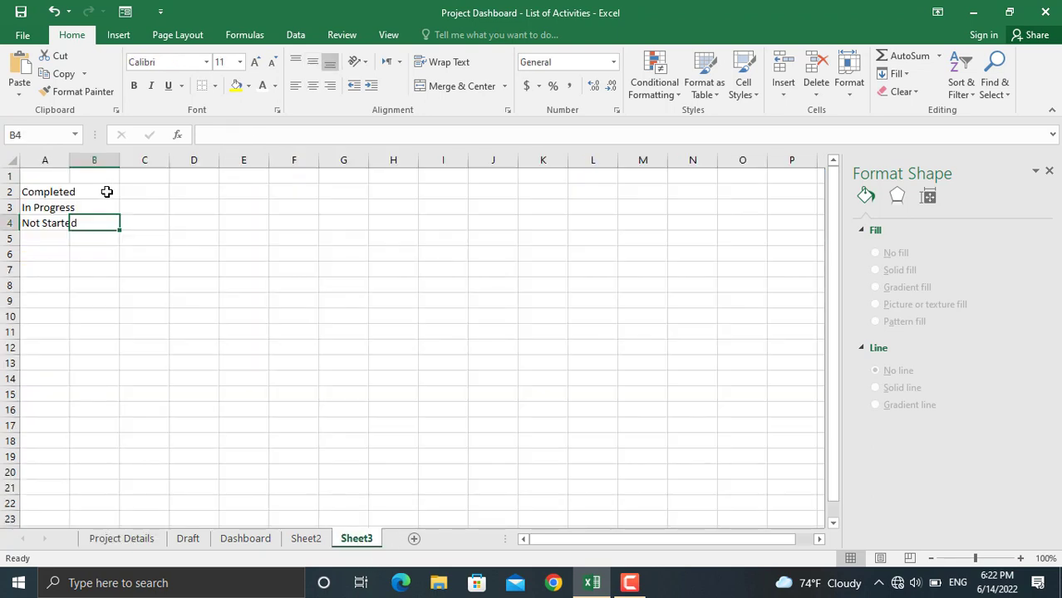
{"action": "key", "text": "Up"}
{"action": "key", "text": "Up"}
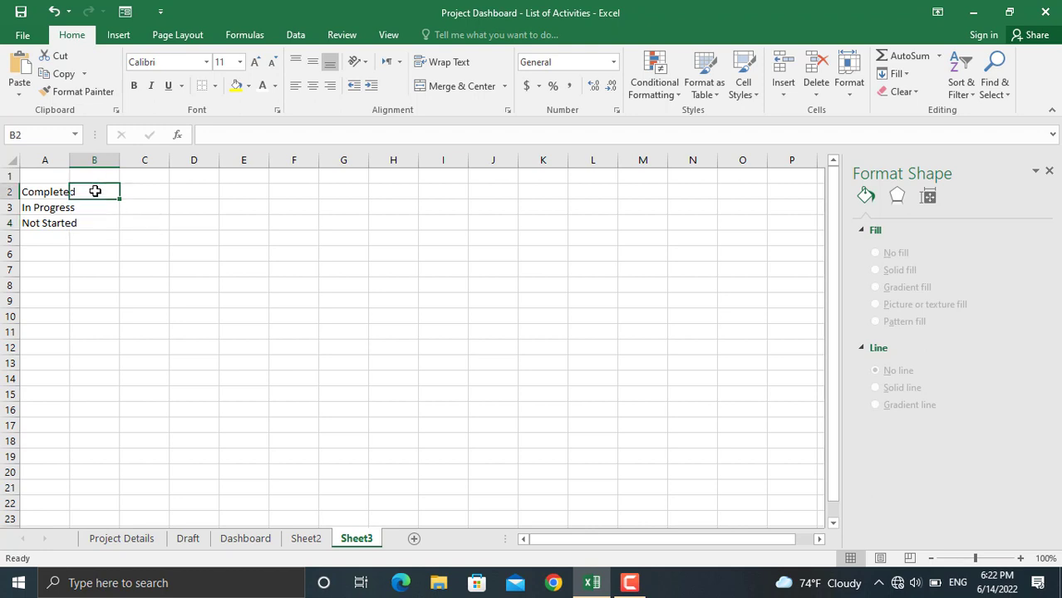
{"action": "type", "text": "="}
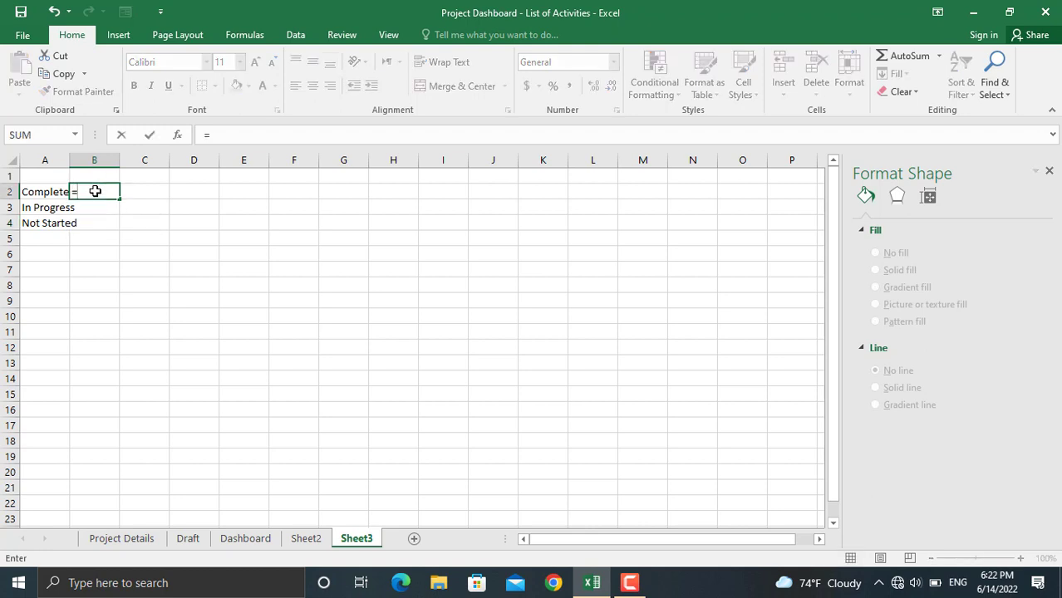
{"action": "type", "text": "countig"}
{"action": "key", "text": "BackSpace"}
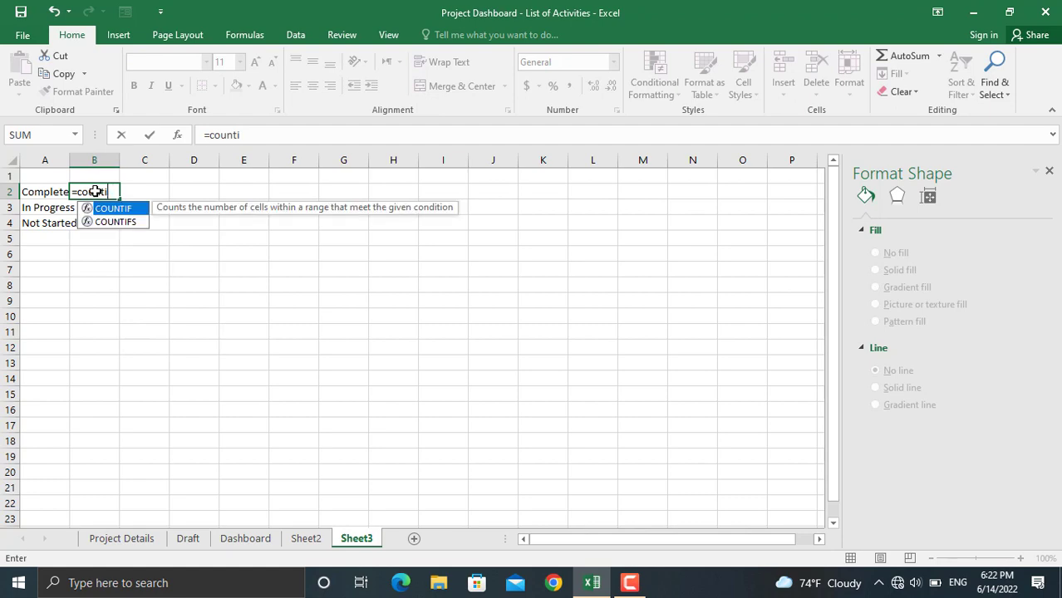
{"action": "type", "text": "f("}
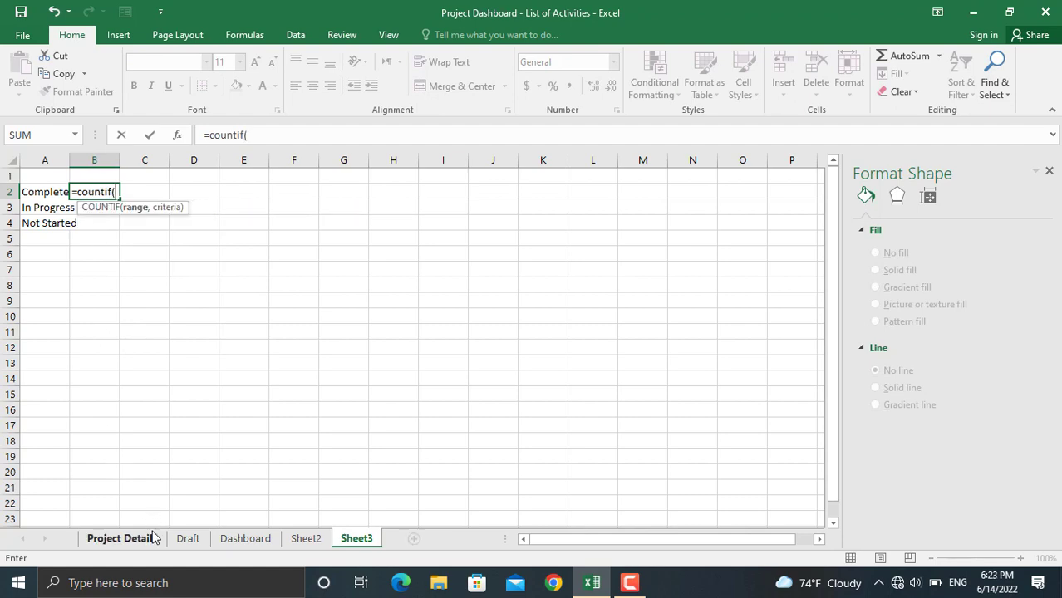
{"action": "left_click", "coordinate": [153, 538]}
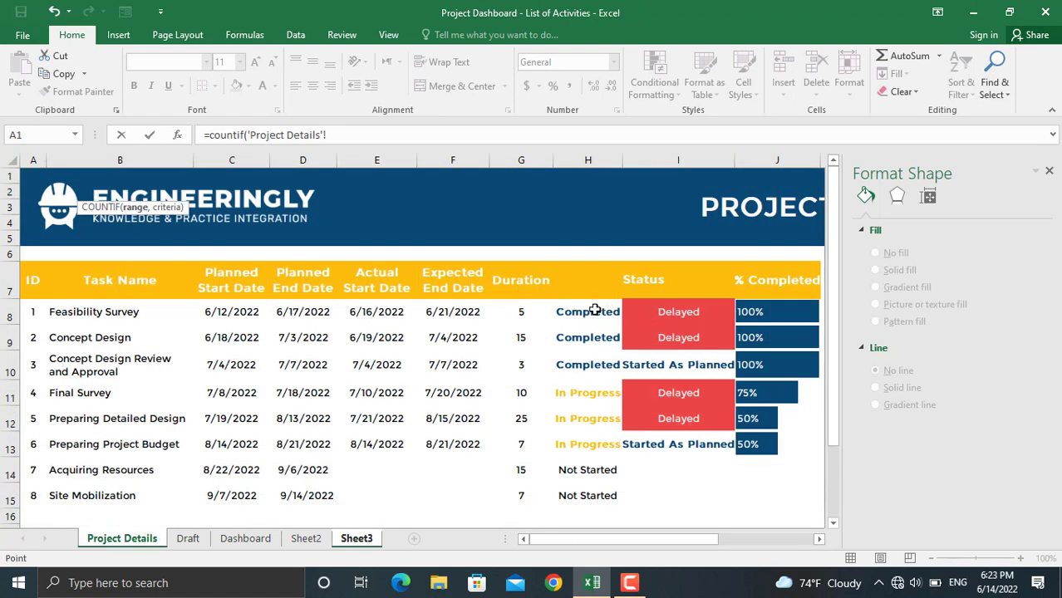
{"action": "left_click_drag", "start_coordinate": [595, 310], "coordinate": [576, 506]}
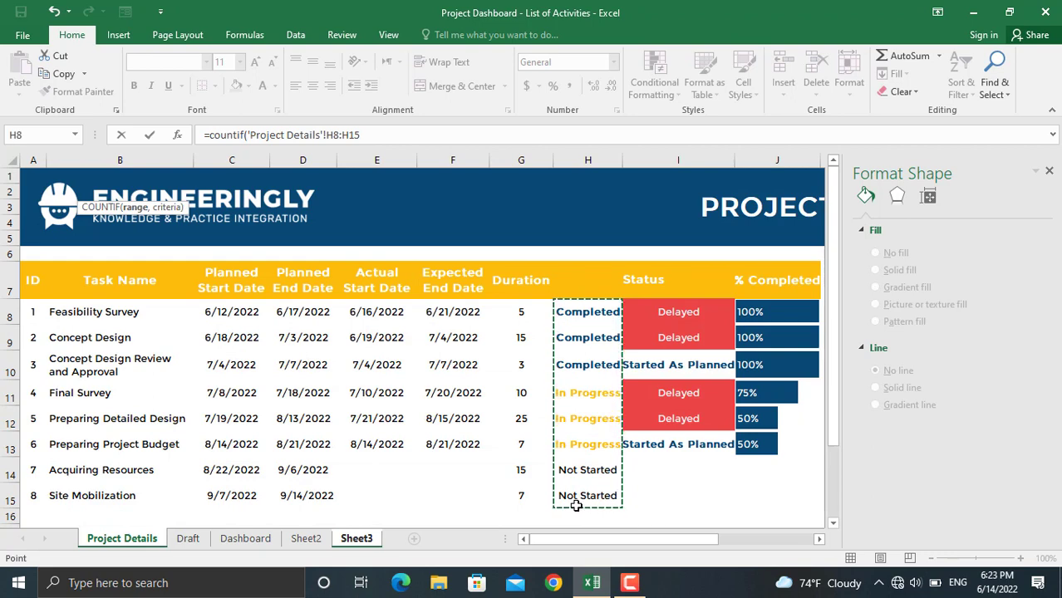
{"action": "type", "text": ",\"Completed"}
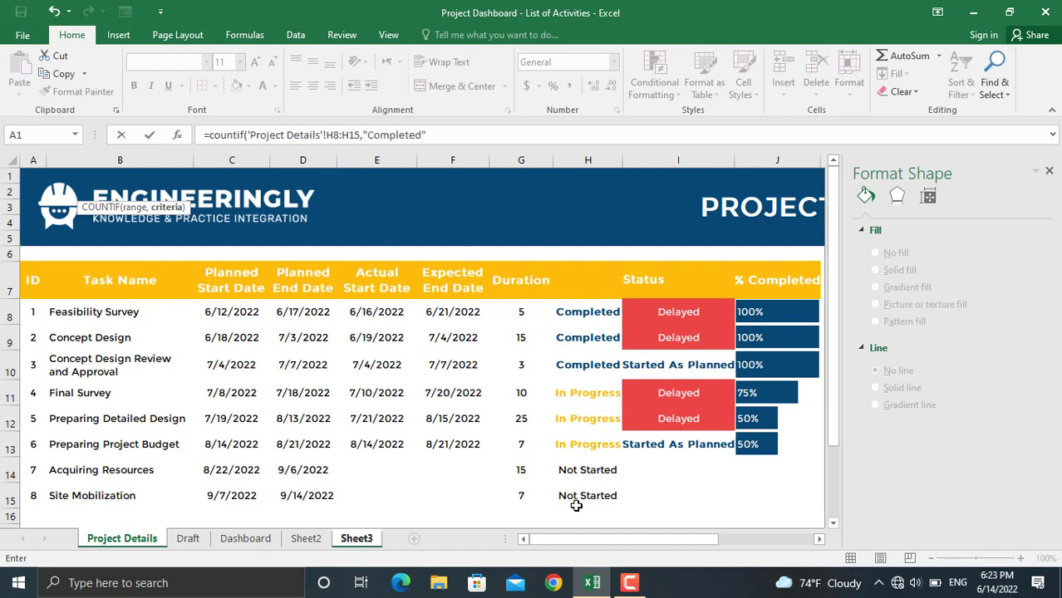
{"action": "key", "text": "Return"}
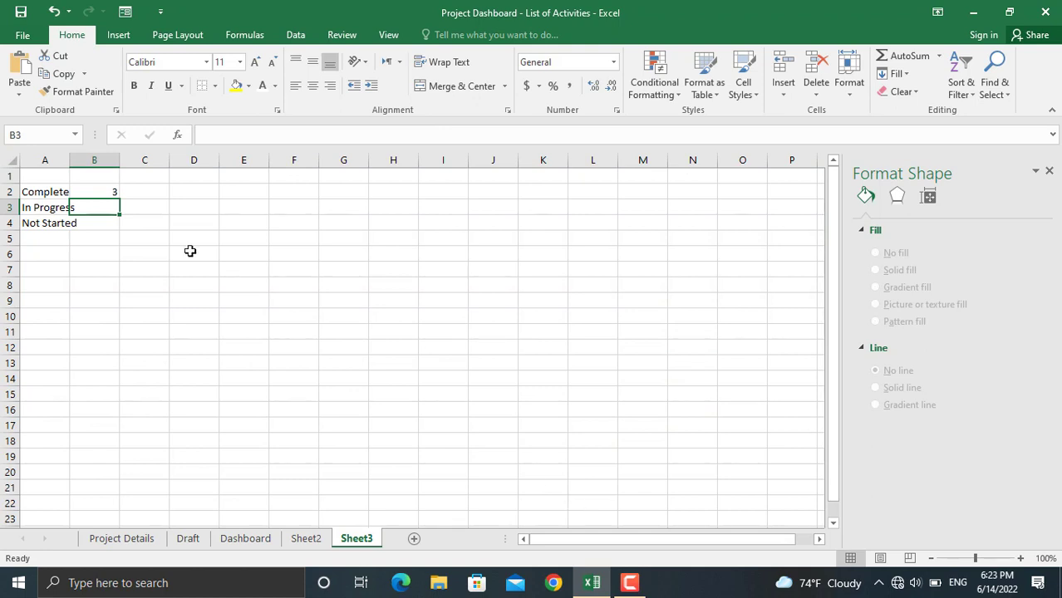
{"action": "left_click", "coordinate": [99, 192]}
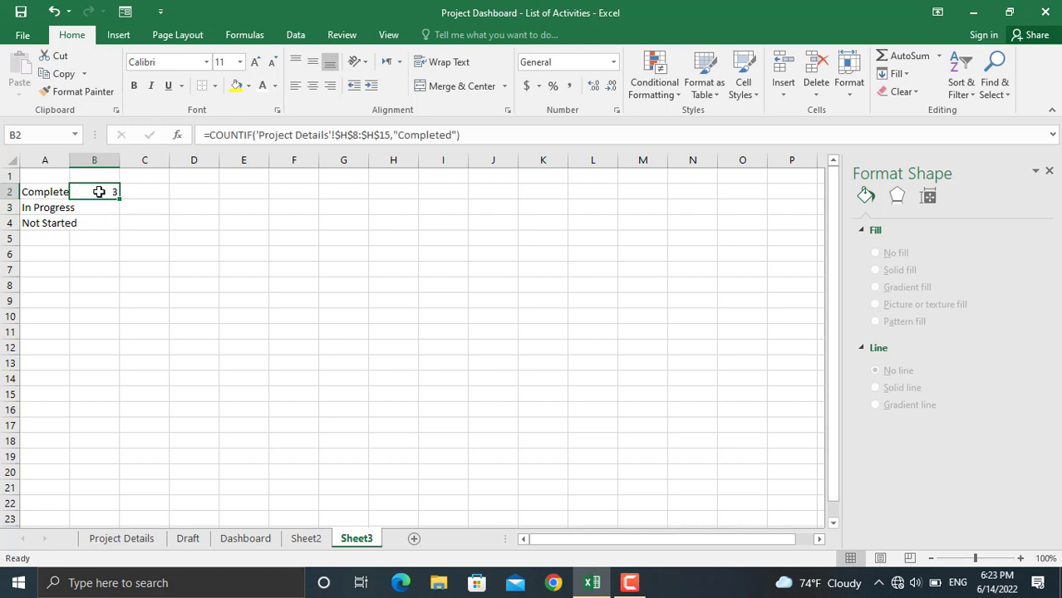
Step: Copy the Completed count formula to cell B3 and change its criterion to "In Progress"
{"action": "key", "text": "ctrl+c"}
{"action": "left_click", "coordinate": [106, 208]}
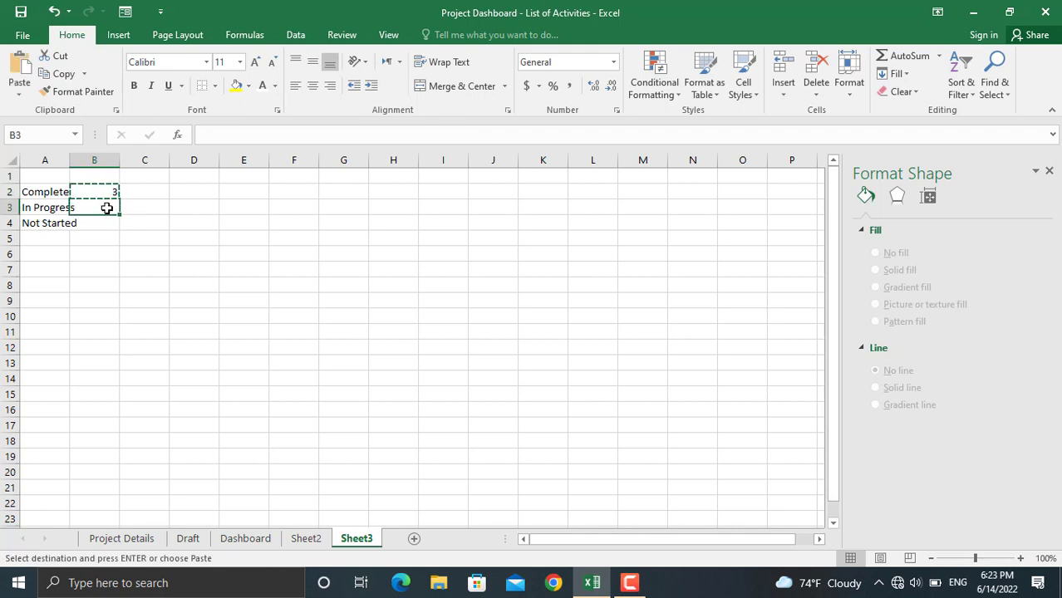
{"action": "key", "text": "ctrl+v"}
{"action": "left_click", "coordinate": [106, 252]}
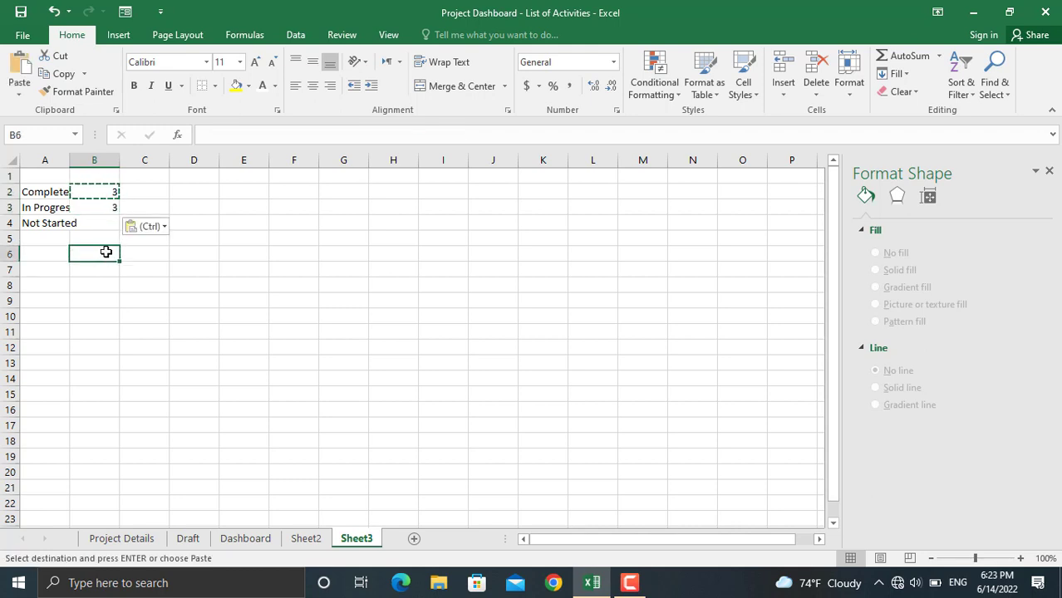
{"action": "key", "text": "Escape"}
{"action": "left_click", "coordinate": [108, 208]}
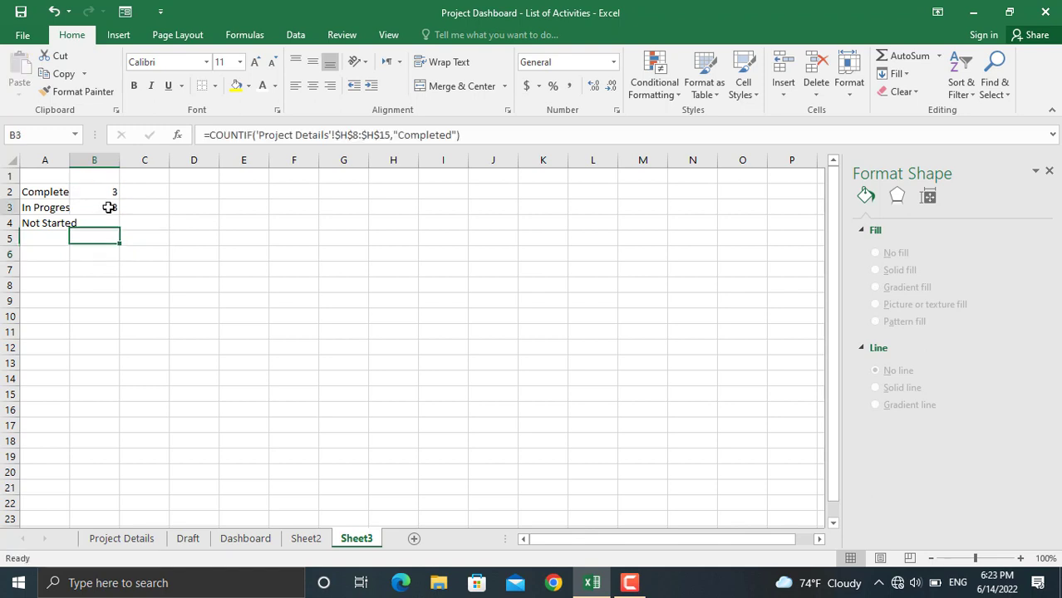
{"action": "left_click_drag", "start_coordinate": [456, 135], "coordinate": [398, 135]}
{"action": "type", "text": "In "}
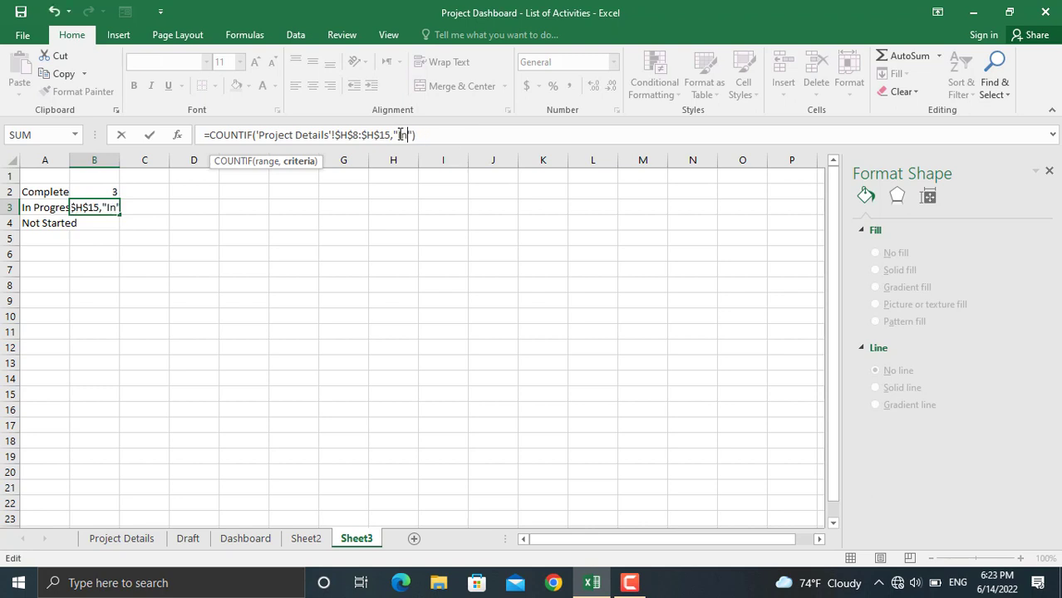
{"action": "type", "text": "Progre"}
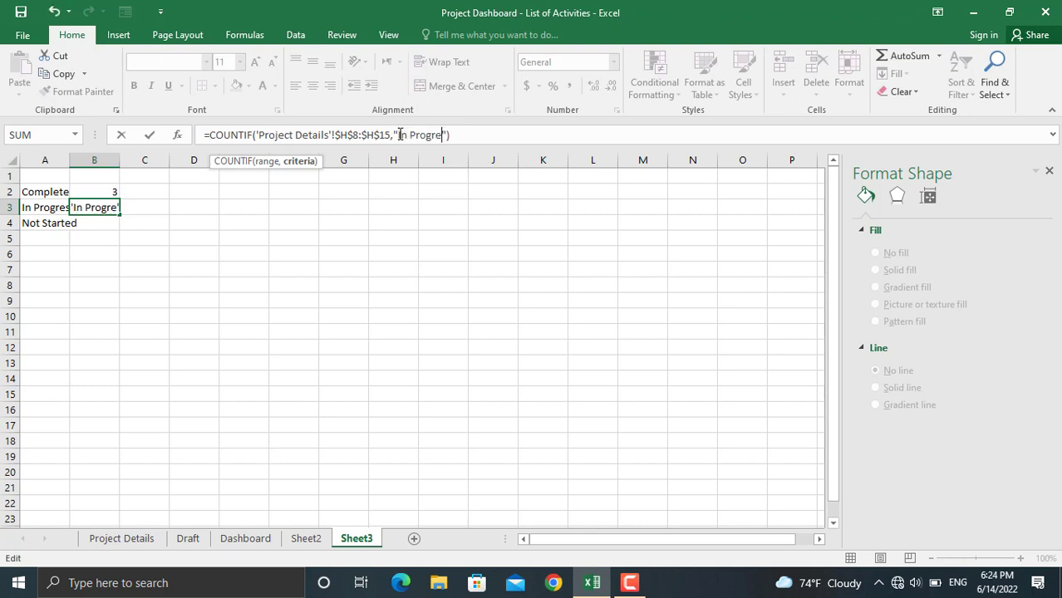
{"action": "type", "text": "ss"}
{"action": "key", "text": "Return"}
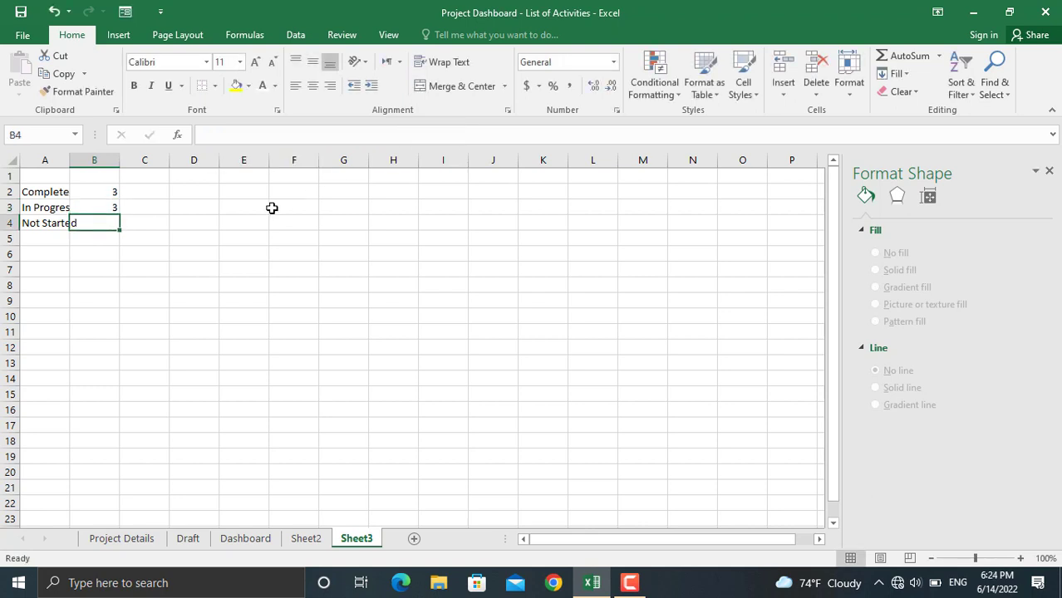
Step: Copy the In Progress count formula to cell B4 and change its criterion to "Not Started"
{"action": "left_click", "coordinate": [108, 208]}
{"action": "key", "text": "ctrl+c"}
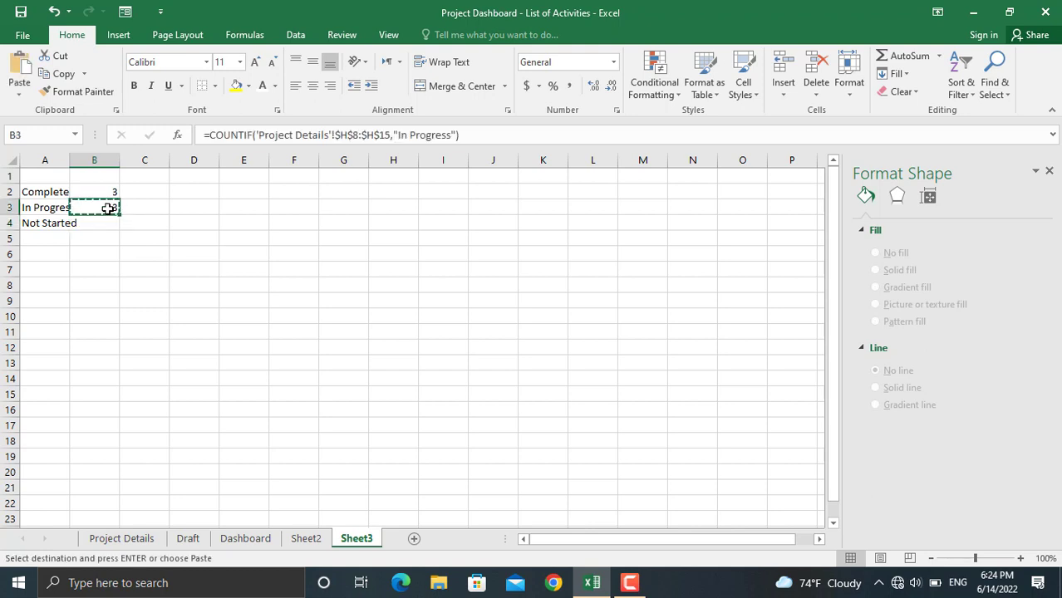
{"action": "left_click", "coordinate": [92, 221]}
{"action": "key", "text": "ctrl+v"}
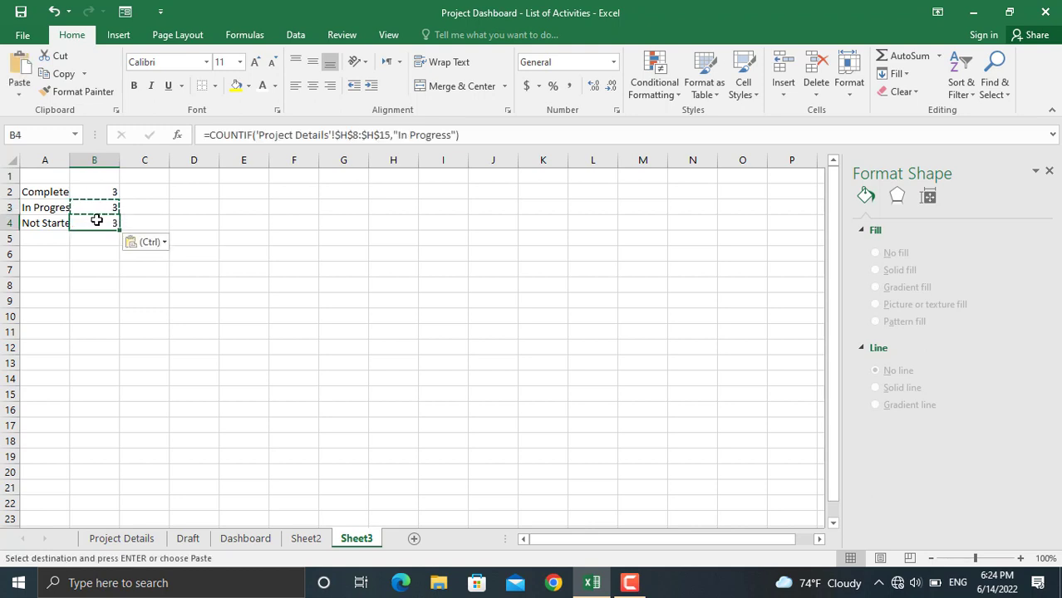
{"action": "key", "text": "Escape"}
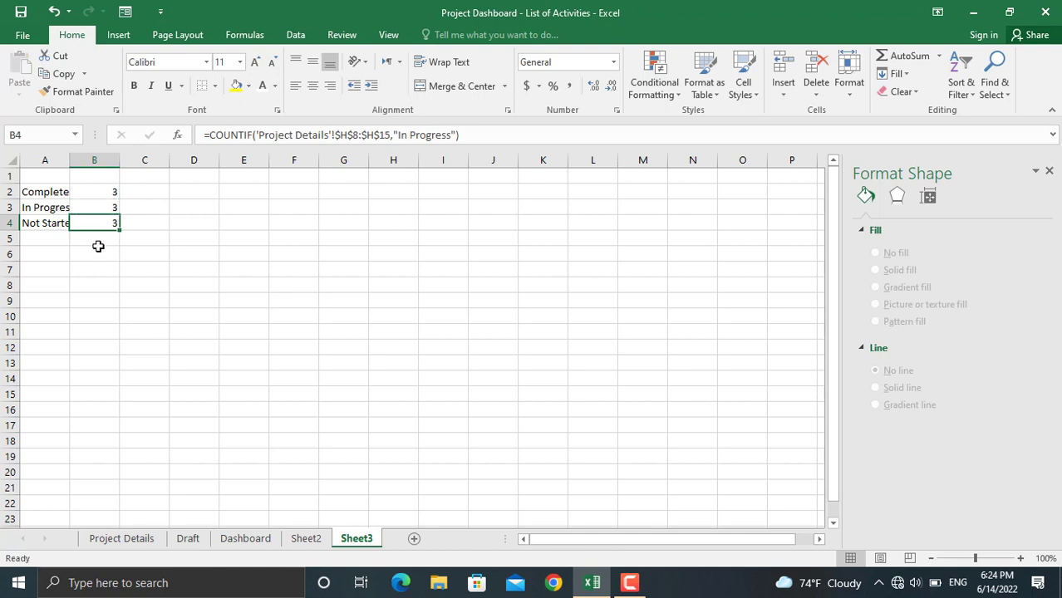
{"action": "left_click_drag", "start_coordinate": [447, 136], "coordinate": [399, 137]}
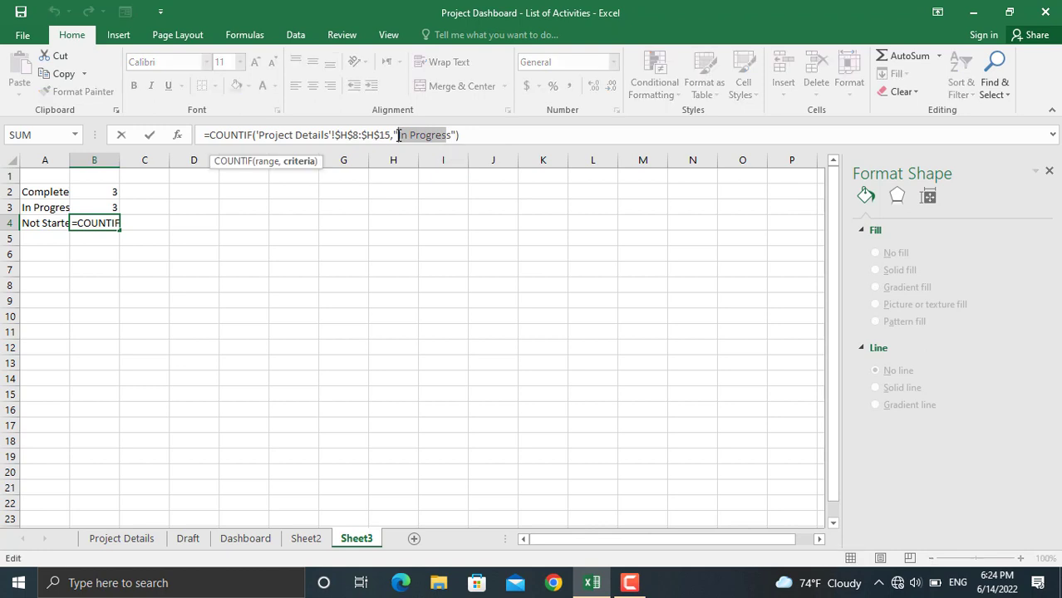
{"action": "type", "text": "Notstarted"}
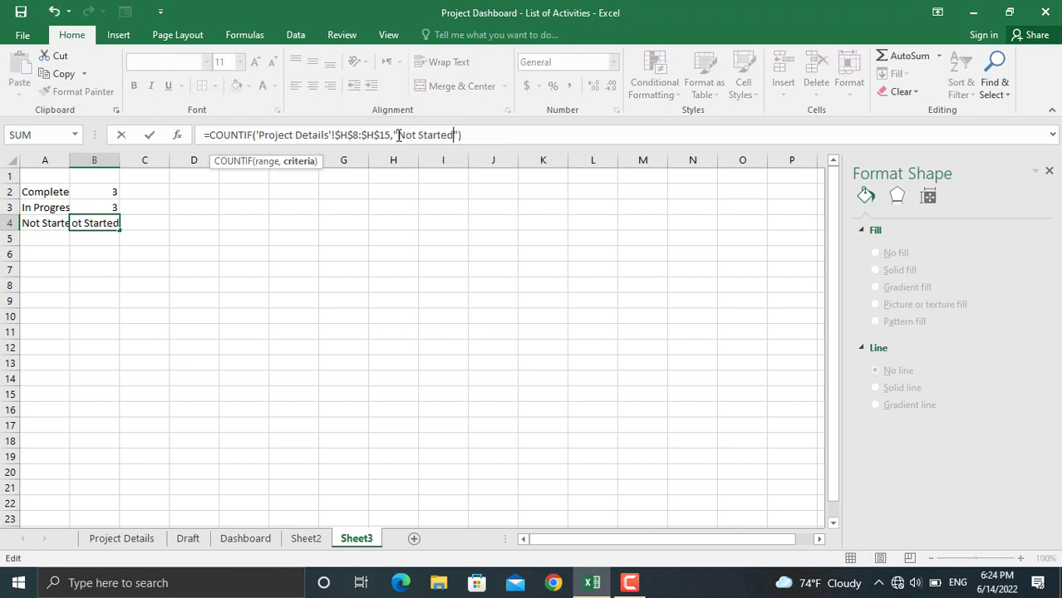
{"action": "key", "text": "Return"}
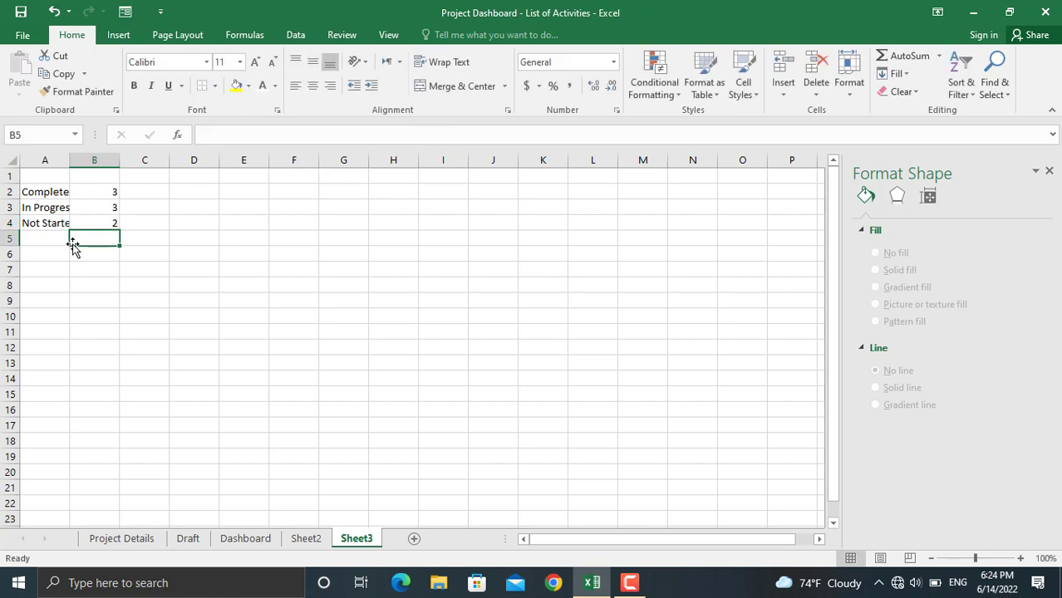
Step: Insert a doughnut chart from the status labels and counts in cells A2:B4
{"action": "left_click_drag", "start_coordinate": [47, 191], "coordinate": [90, 223]}
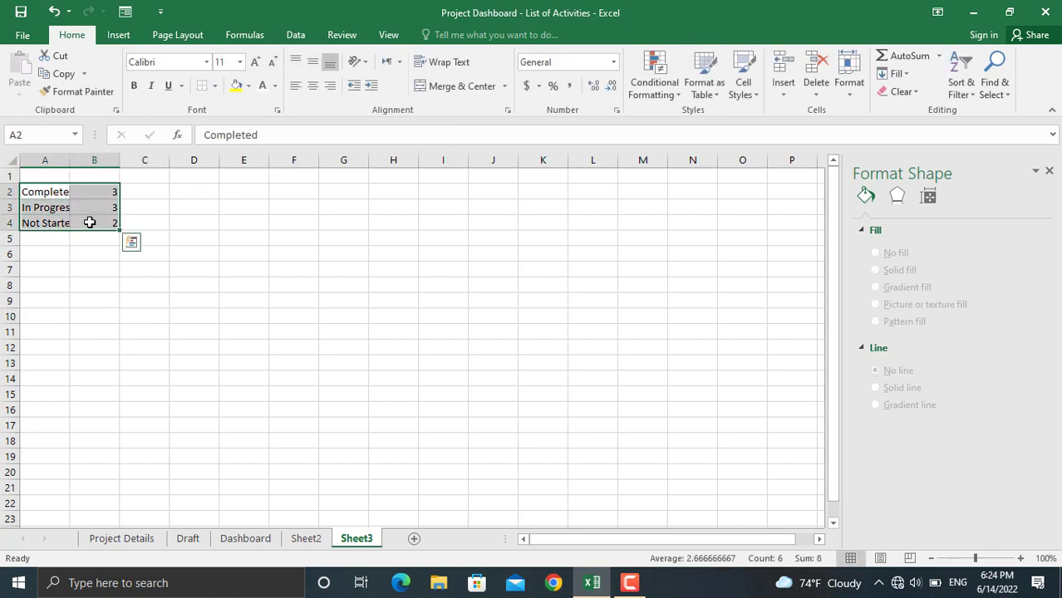
{"action": "left_click", "coordinate": [118, 34]}
{"action": "left_click", "coordinate": [429, 90]}
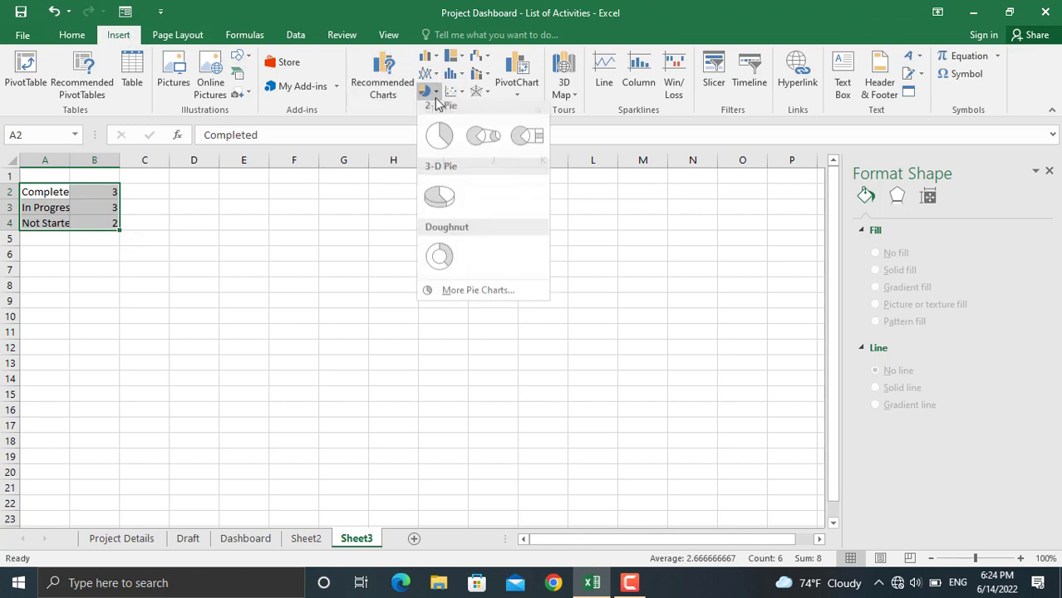
{"action": "left_click", "coordinate": [440, 261]}
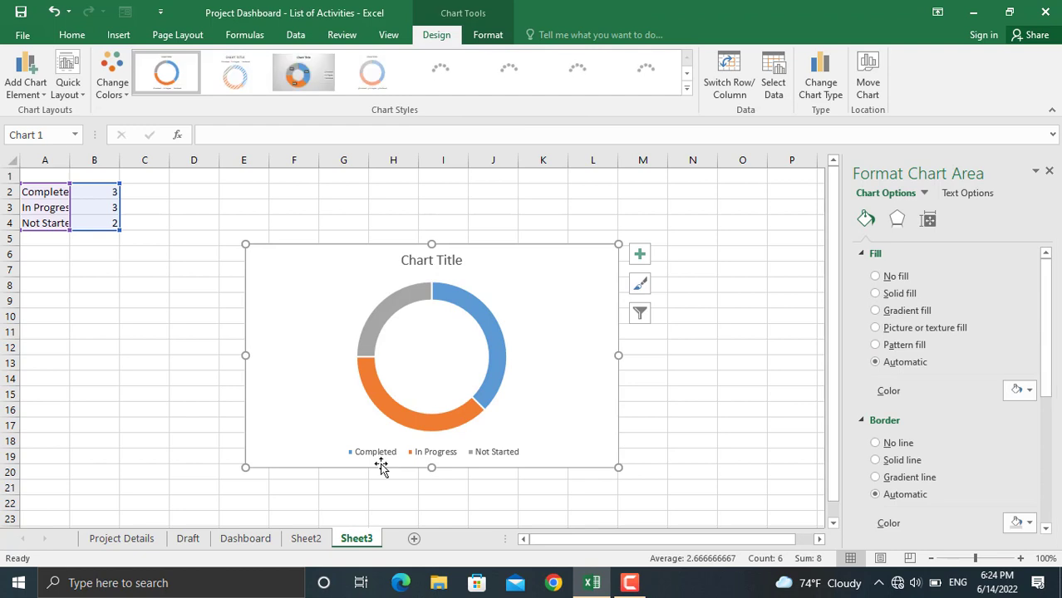
Step: Move the doughnut chart to Sheet2 below the Gantt chart and shrink it to about columns A to G, rows 14 to 25
{"action": "key", "text": "Delete"}
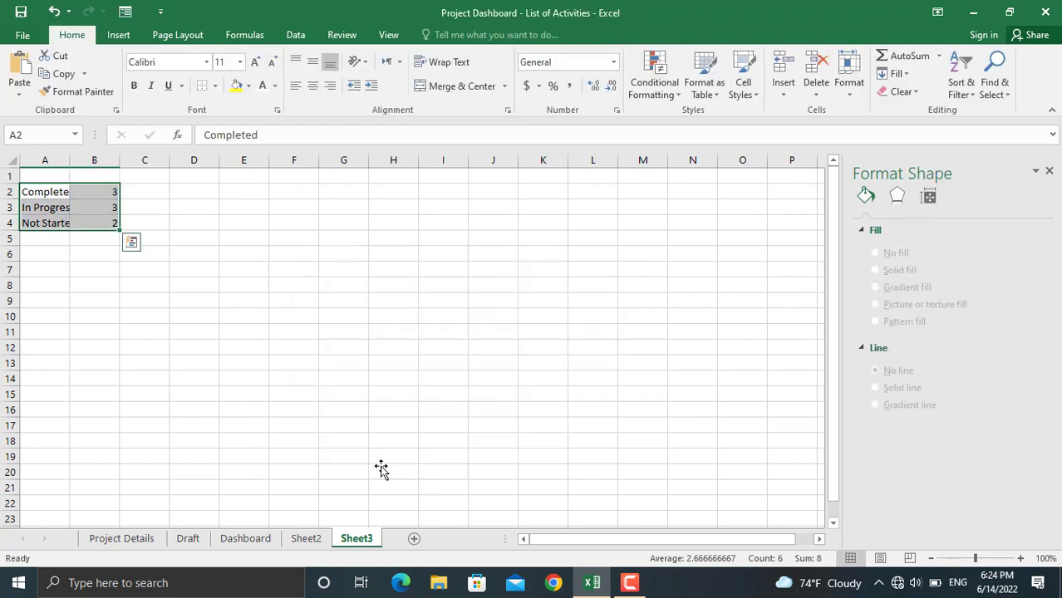
{"action": "left_click", "coordinate": [321, 541]}
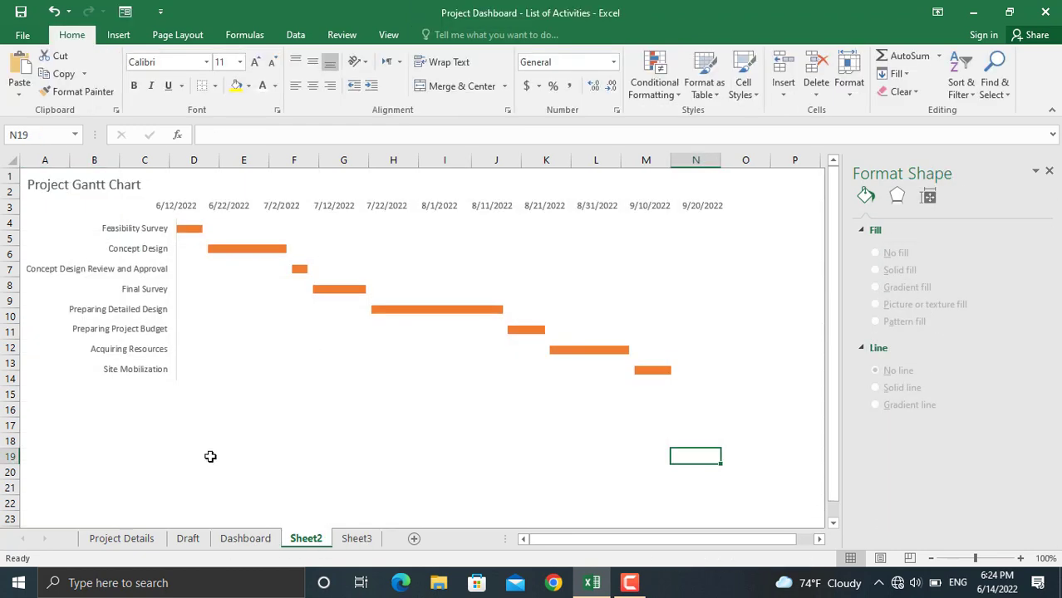
{"action": "key", "text": "ctrl+v"}
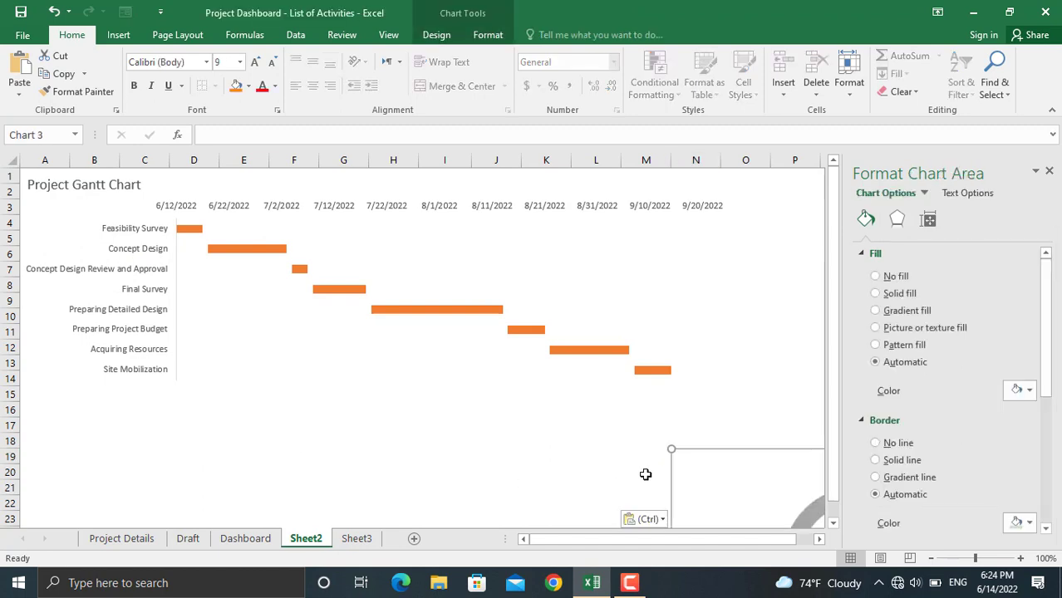
{"action": "left_click_drag", "start_coordinate": [724, 452], "coordinate": [61, 379]}
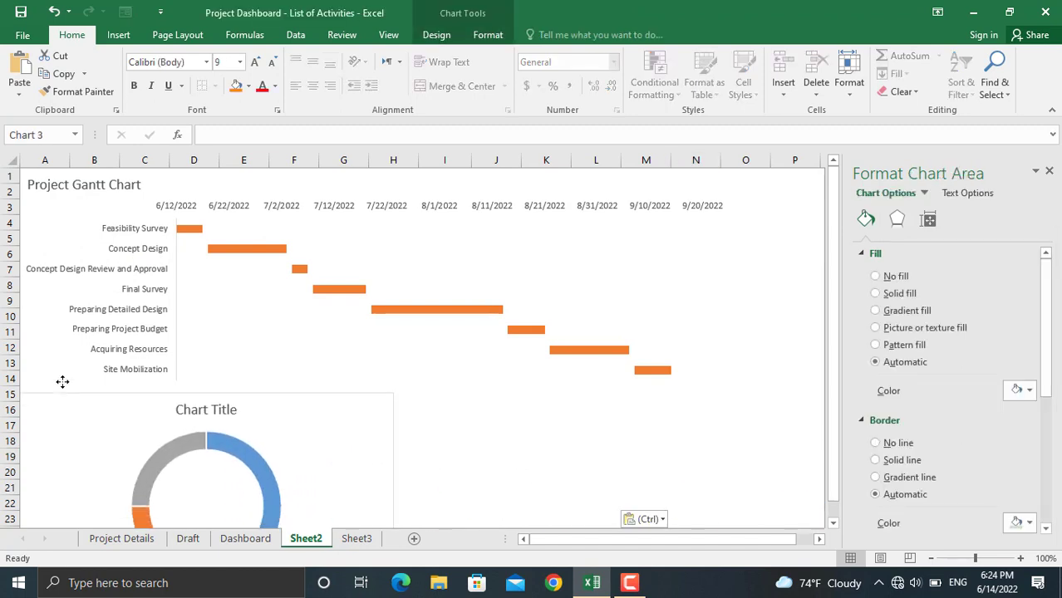
{"action": "scroll", "coordinate": [249, 432], "scroll_direction": "down", "scroll_amount": 2}
{"action": "left_click_drag", "start_coordinate": [394, 519], "coordinate": [349, 477]}
Step: Delete the doughnut chart's legend and change its title to "Activity Status"
{"action": "left_click", "coordinate": [262, 467]}
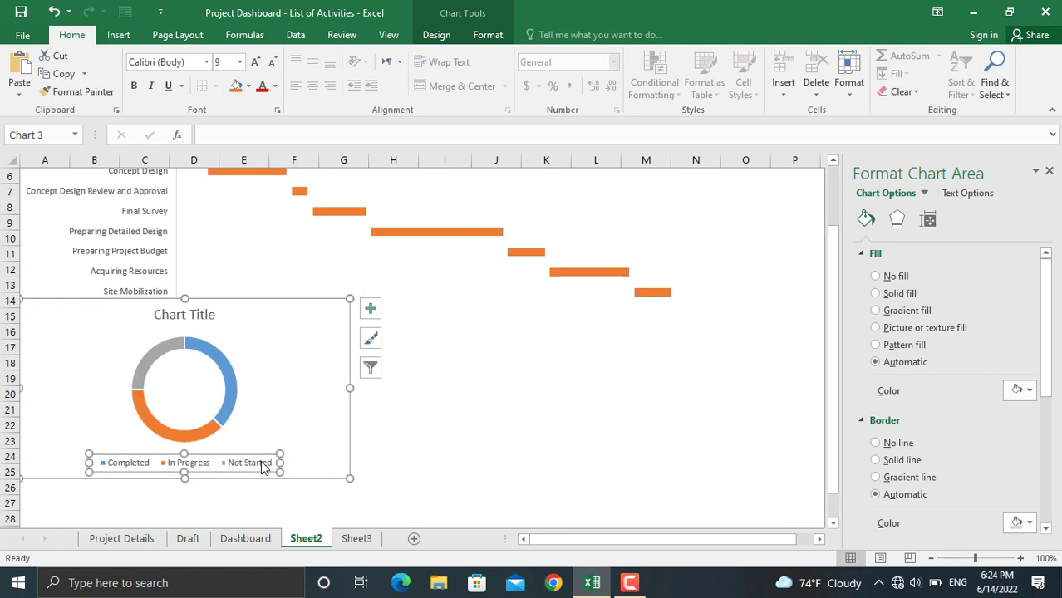
{"action": "key", "text": "Delete"}
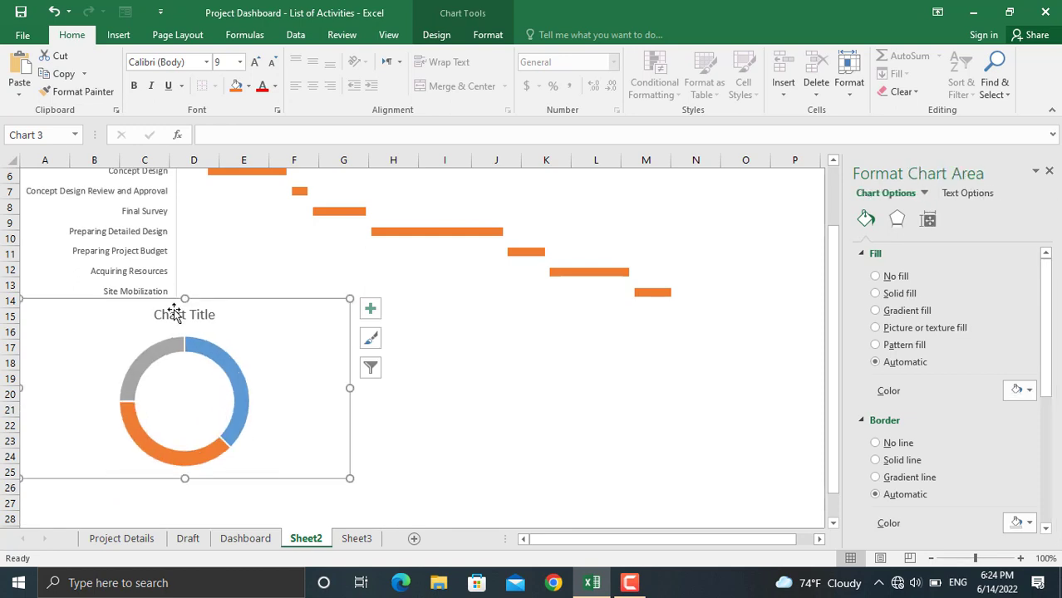
{"action": "left_click", "coordinate": [177, 314]}
{"action": "triple_click", "coordinate": [212, 316]}
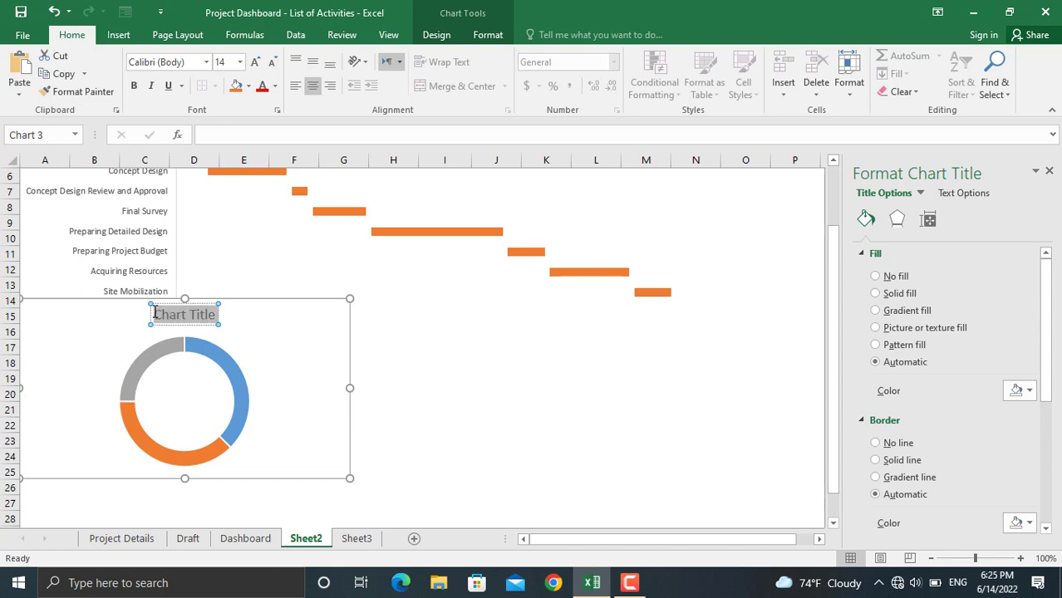
{"action": "type", "text": "Act"}
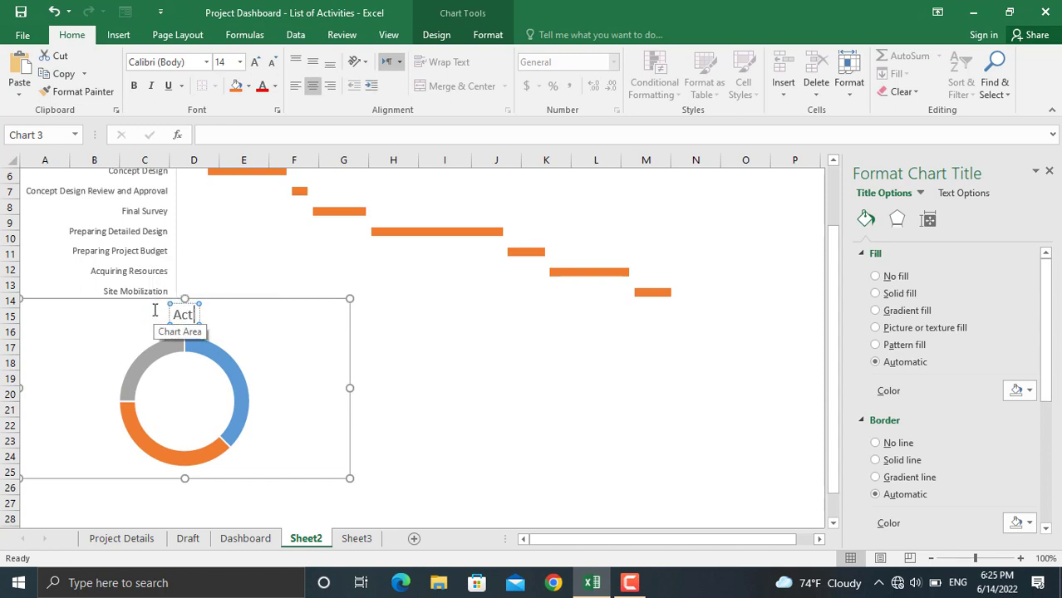
{"action": "type", "text": "ivity Status"}
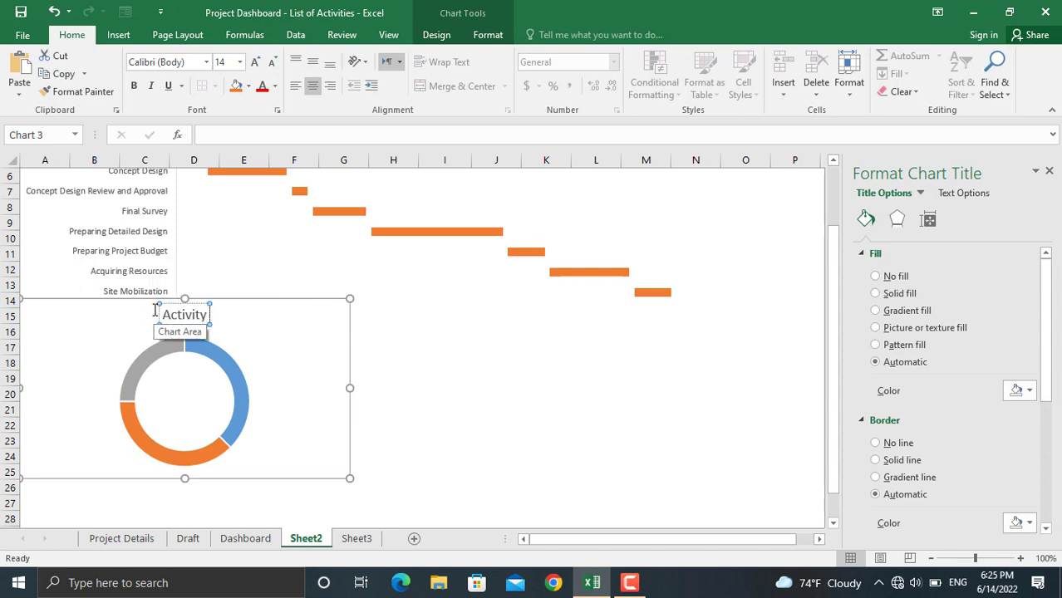
Step: Move the Activity Status title to the doughnut chart's upper-left corner and set the chart area to no fill and no border line
{"action": "left_click", "coordinate": [179, 326]}
{"action": "left_click_drag", "start_coordinate": [179, 326], "coordinate": [91, 321]}
{"action": "left_click", "coordinate": [76, 356]}
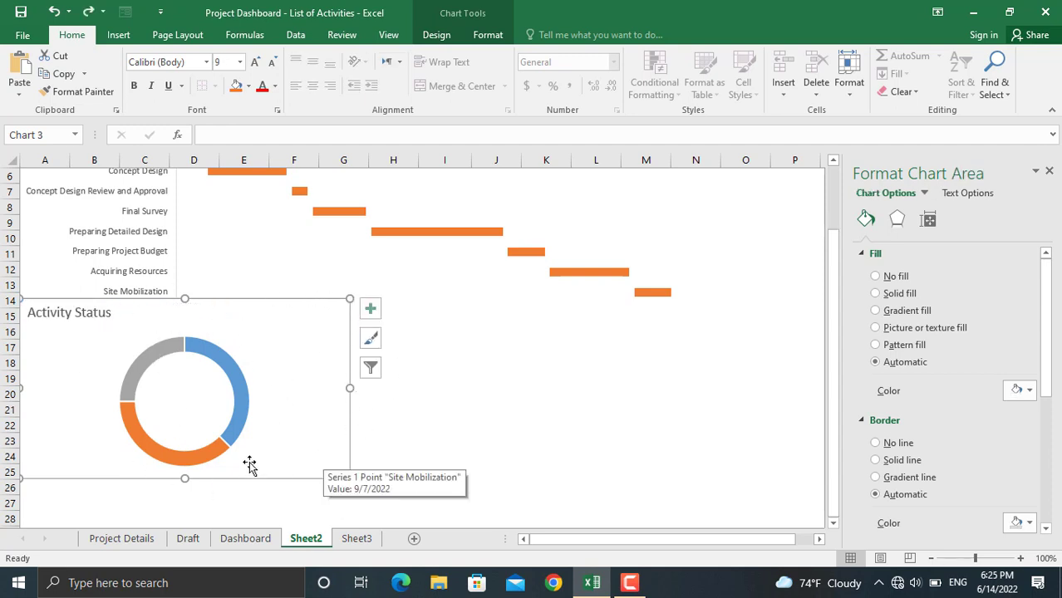
{"action": "left_click", "coordinate": [889, 276]}
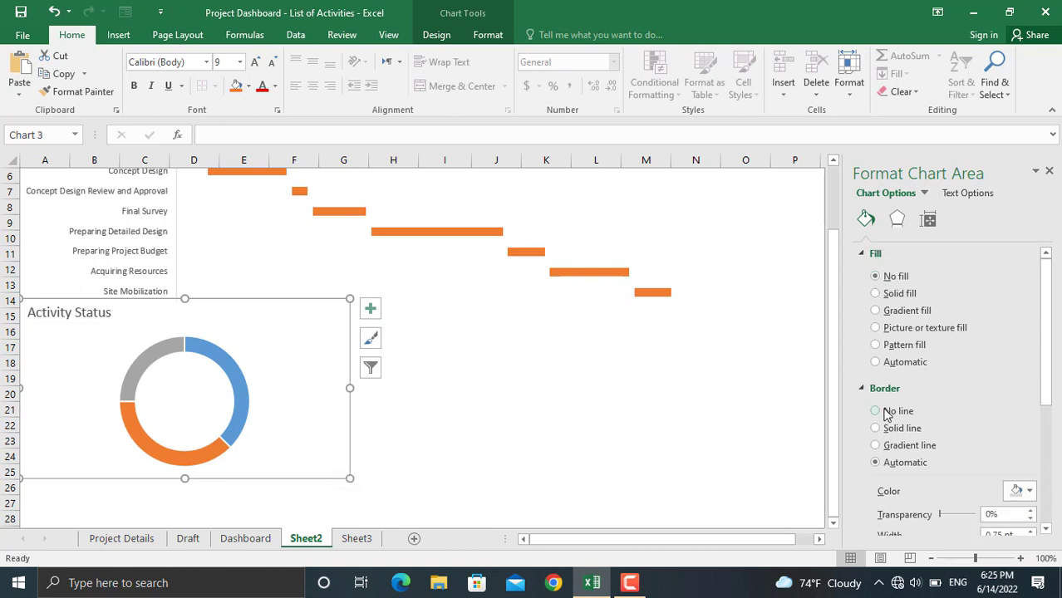
{"action": "left_click", "coordinate": [874, 411]}
Step: Add data labels to the doughnut chart's series
{"action": "scroll", "coordinate": [635, 489], "scroll_direction": "down", "scroll_amount": 1}
{"action": "left_click", "coordinate": [244, 318]}
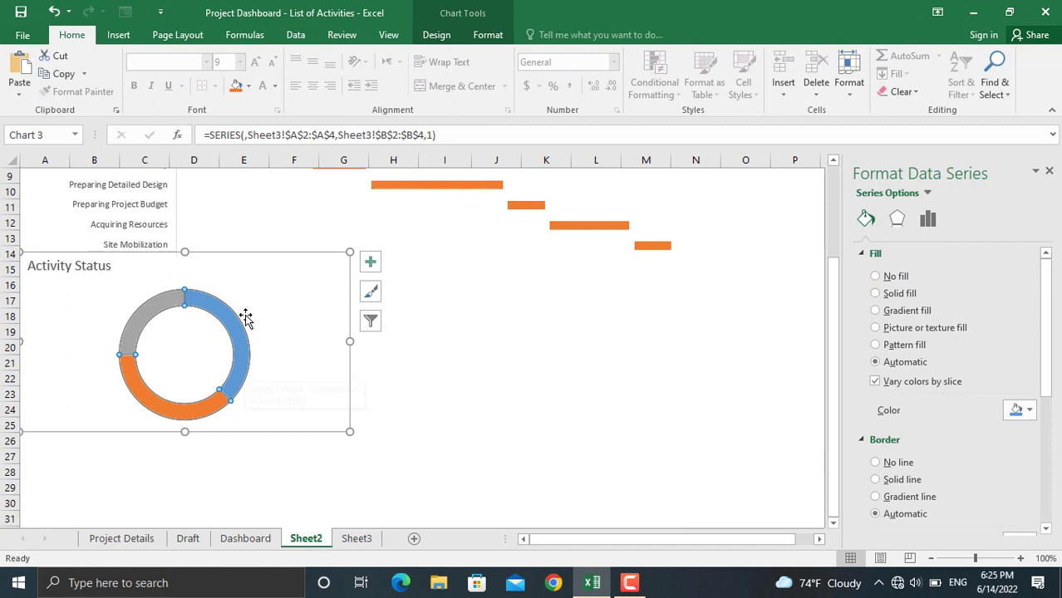
{"action": "right_click", "coordinate": [237, 385]}
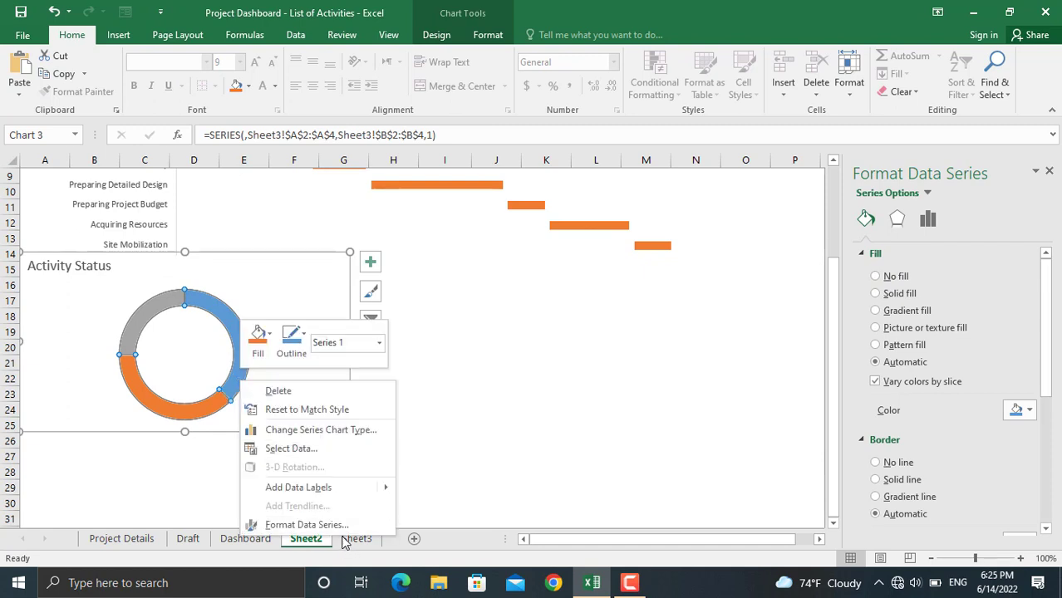
{"action": "mouse_move", "coordinate": [332, 488]}
{"action": "left_click", "coordinate": [480, 490]}
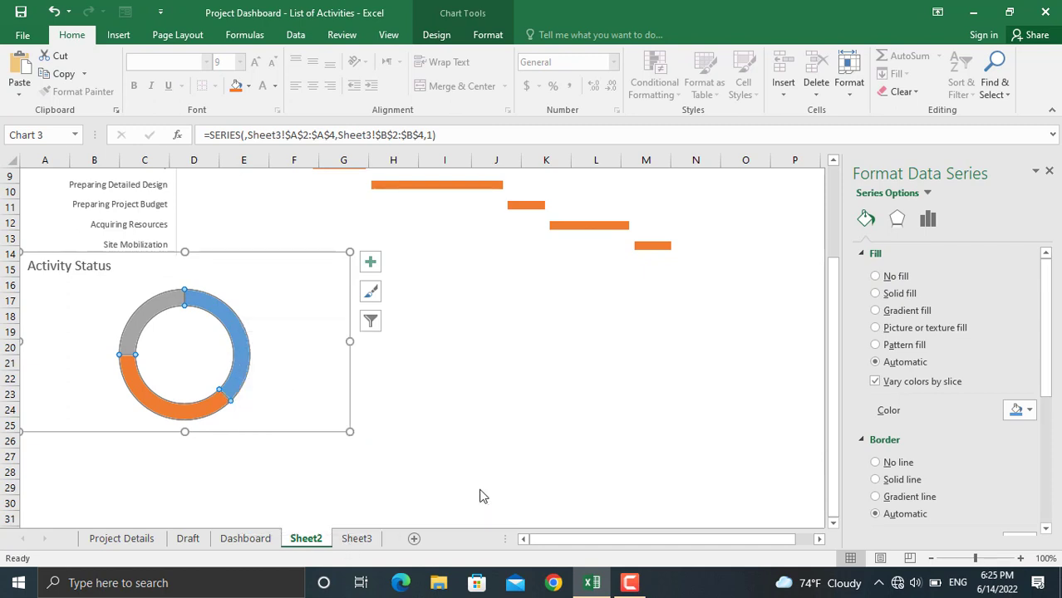
Step: Include the category name in the doughnut chart's data labels and set the label separator to (New Line)
{"action": "left_click", "coordinate": [209, 331]}
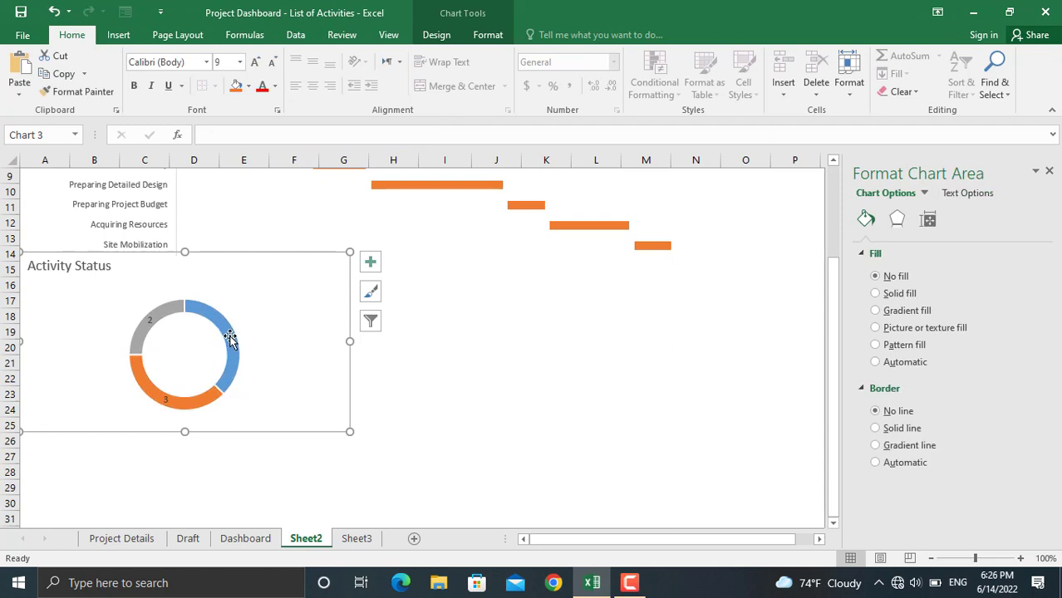
{"action": "left_click", "coordinate": [230, 339]}
{"action": "right_click", "coordinate": [230, 339]}
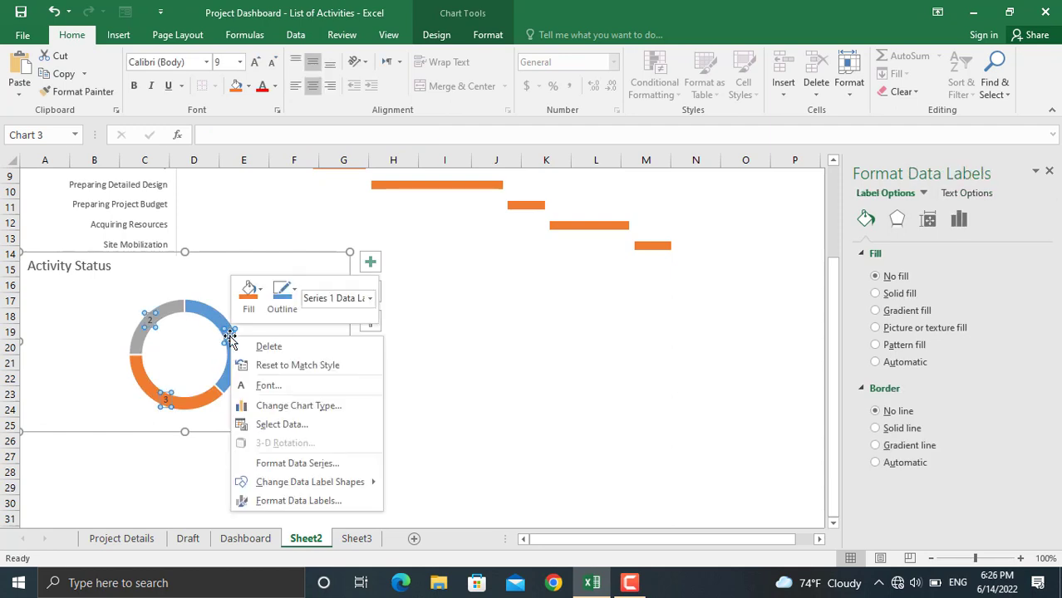
{"action": "left_click", "coordinate": [322, 501]}
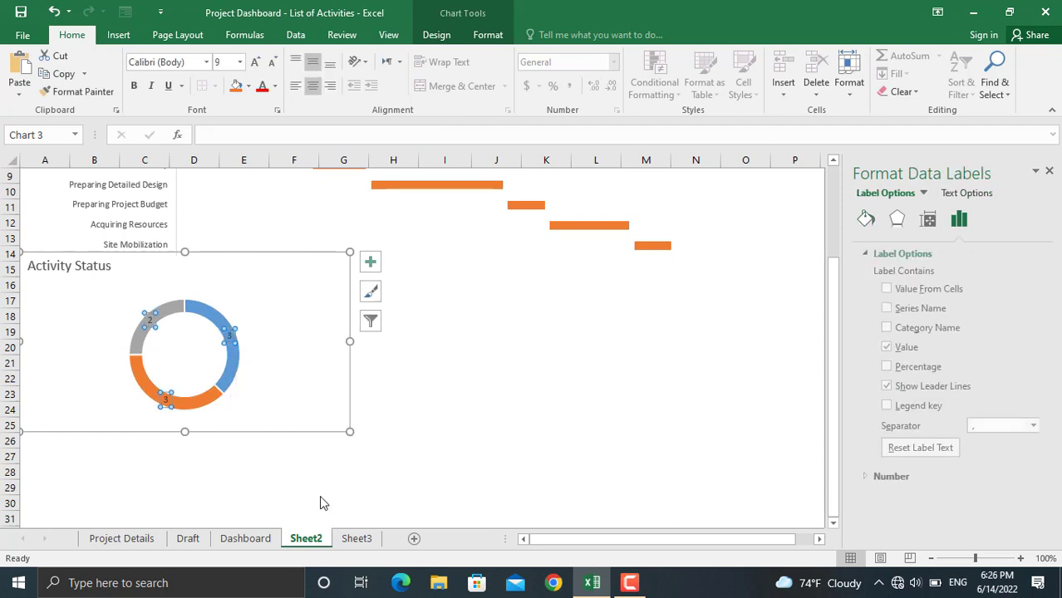
{"action": "left_click", "coordinate": [920, 329]}
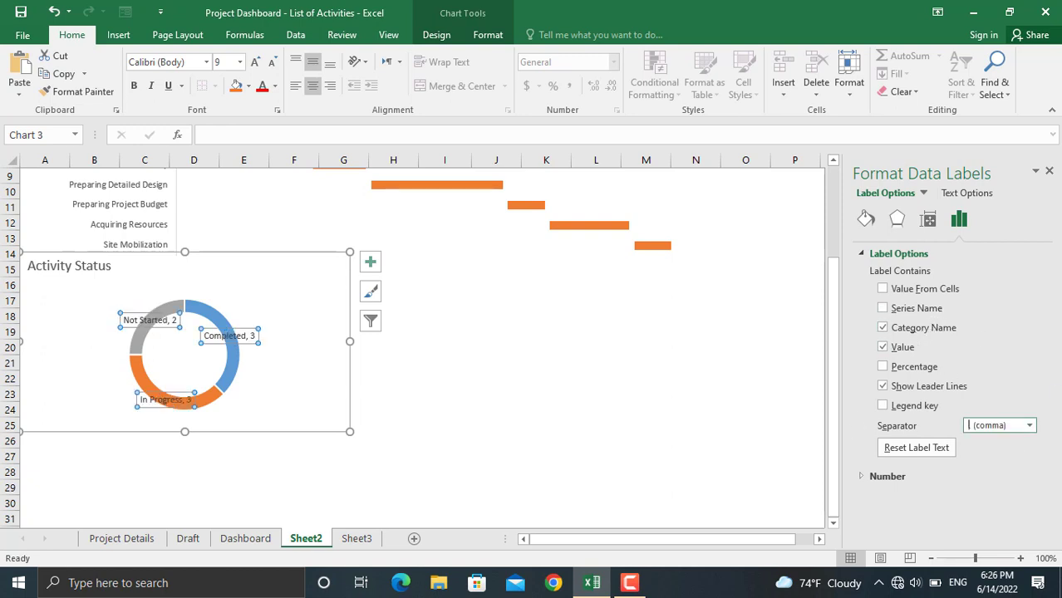
{"action": "left_click", "coordinate": [1028, 425]}
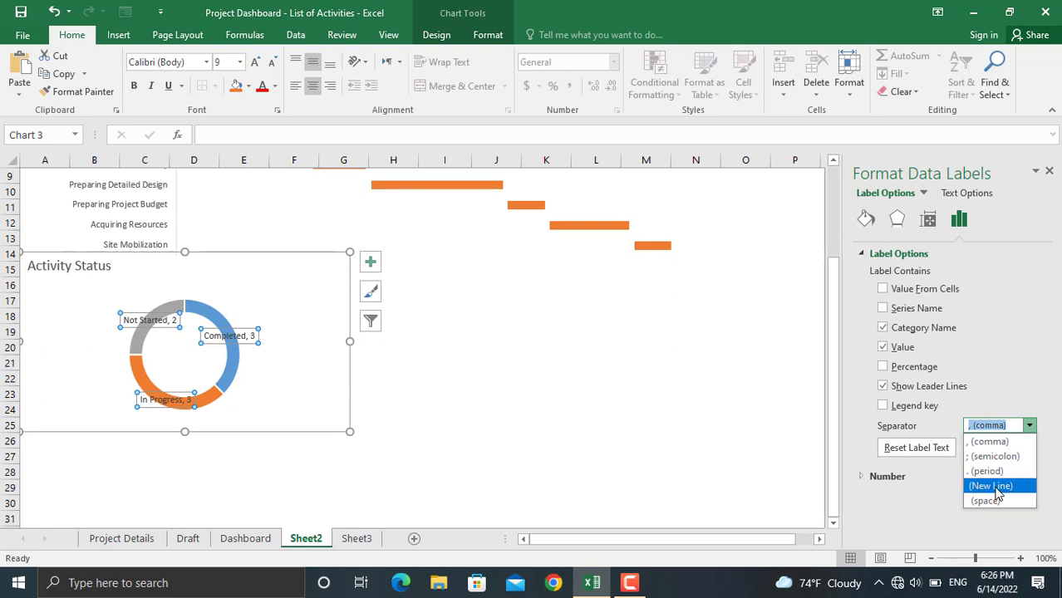
{"action": "left_click", "coordinate": [997, 486]}
Step: Move the Completed data label outside the ring, above and to the right of its slice
{"action": "scroll", "coordinate": [603, 430], "scroll_direction": "up", "scroll_amount": 3}
{"action": "left_click", "coordinate": [232, 444]}
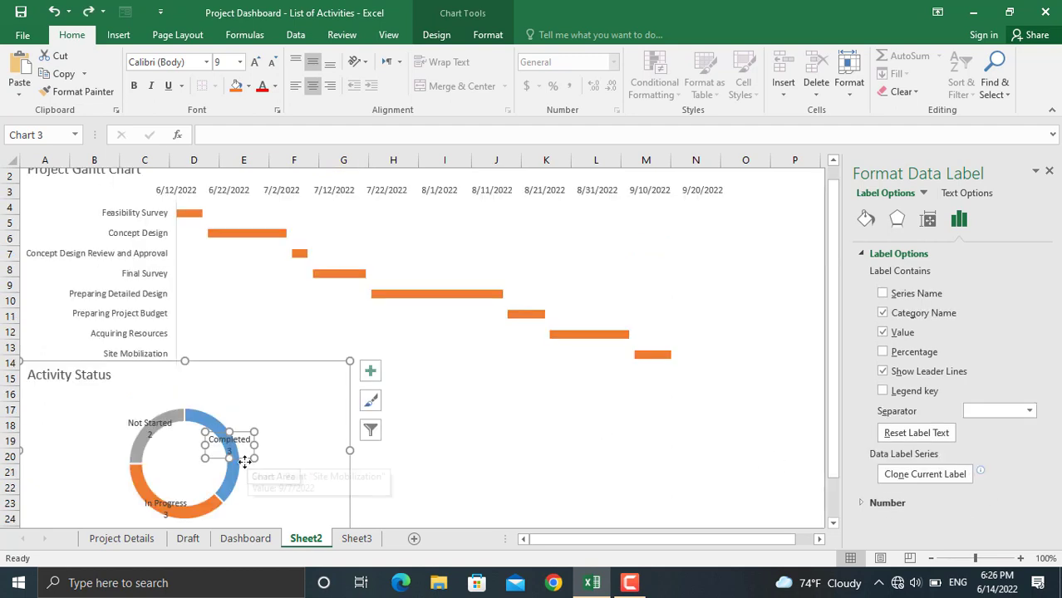
{"action": "left_click", "coordinate": [249, 441]}
{"action": "left_click_drag", "start_coordinate": [249, 441], "coordinate": [266, 426]}
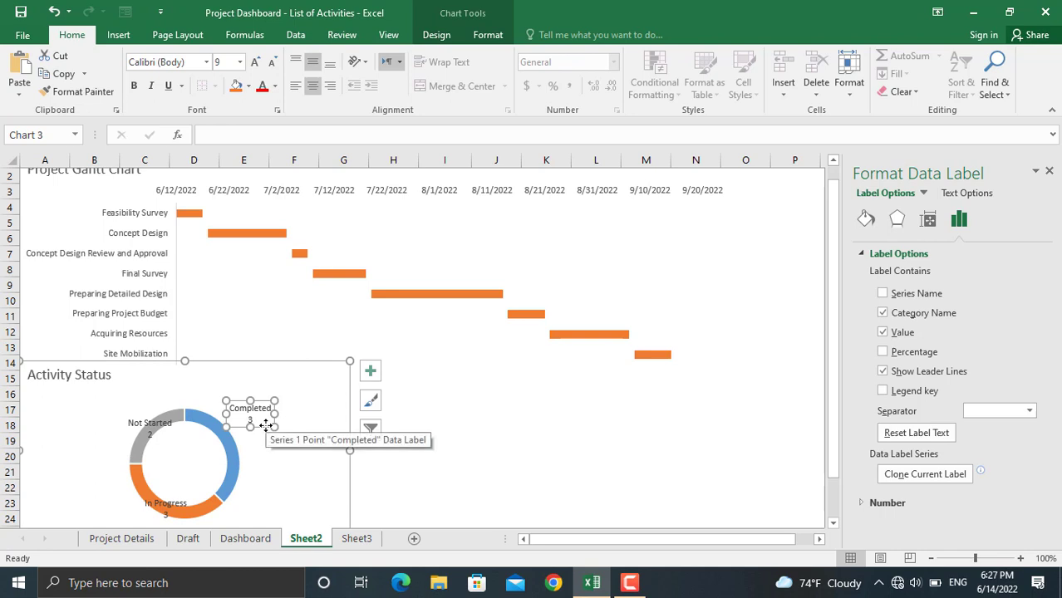
Step: Review the finished charts and the Total % Completed box on Dashboard, and the status columns on Project Details
{"action": "left_click", "coordinate": [245, 538]}
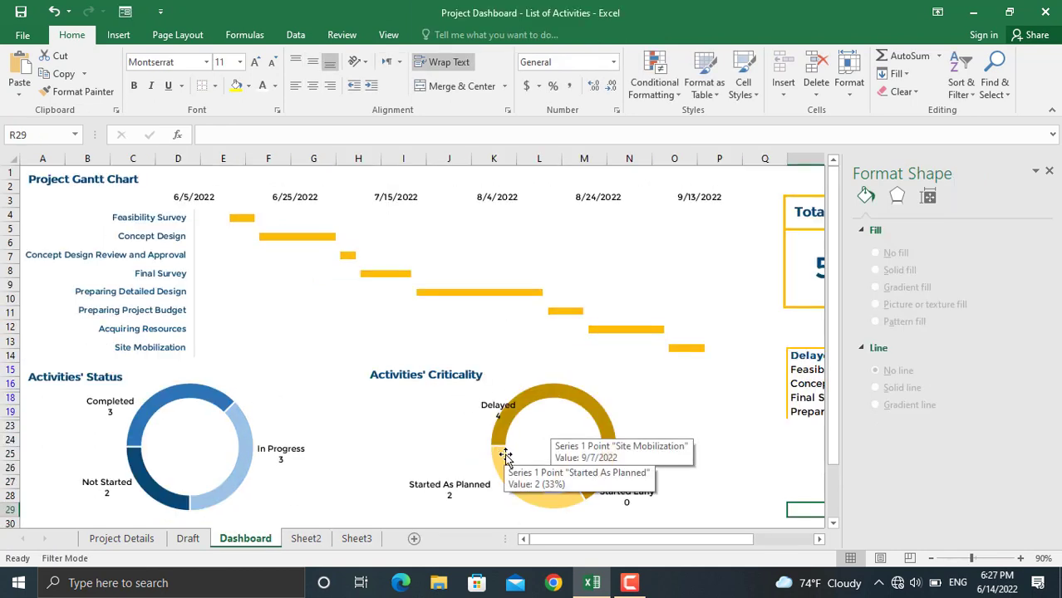
{"action": "left_click", "coordinate": [121, 539]}
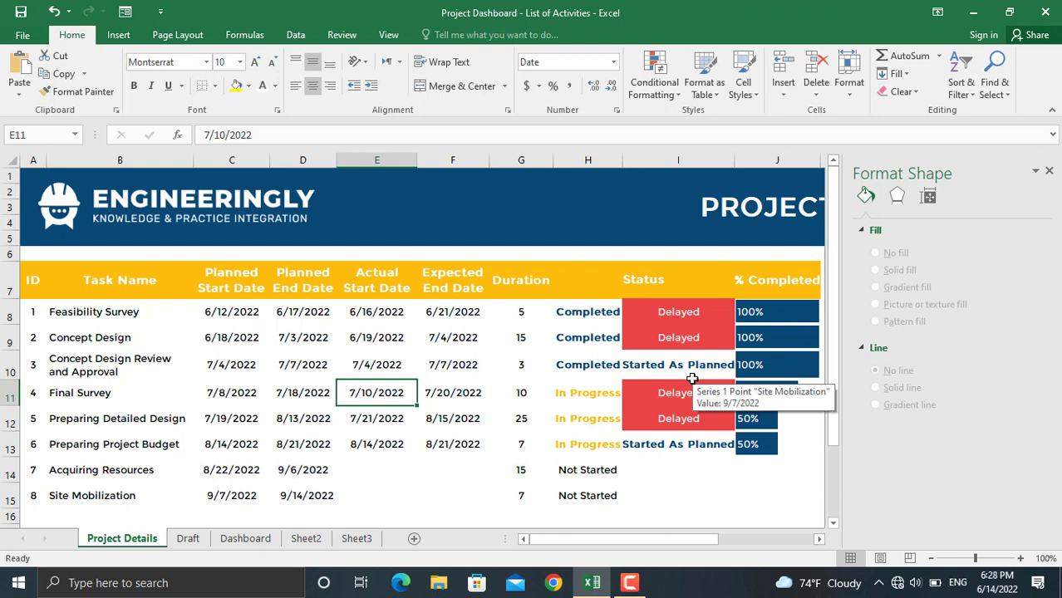
{"action": "key", "text": "ctrl+Page_Down"}
{"action": "key", "text": "ctrl+Page_Down"}
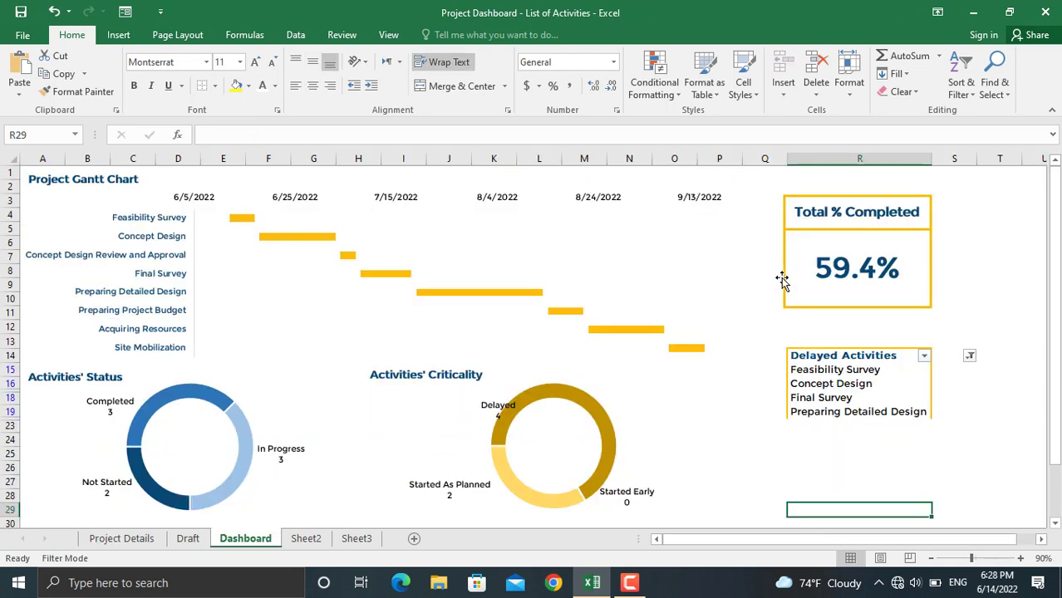
Step: Draw a rectangle about 2.3 inches wide and 1.6 inches high on Sheet2, to the right of the Gantt chart
{"action": "left_click", "coordinate": [309, 539]}
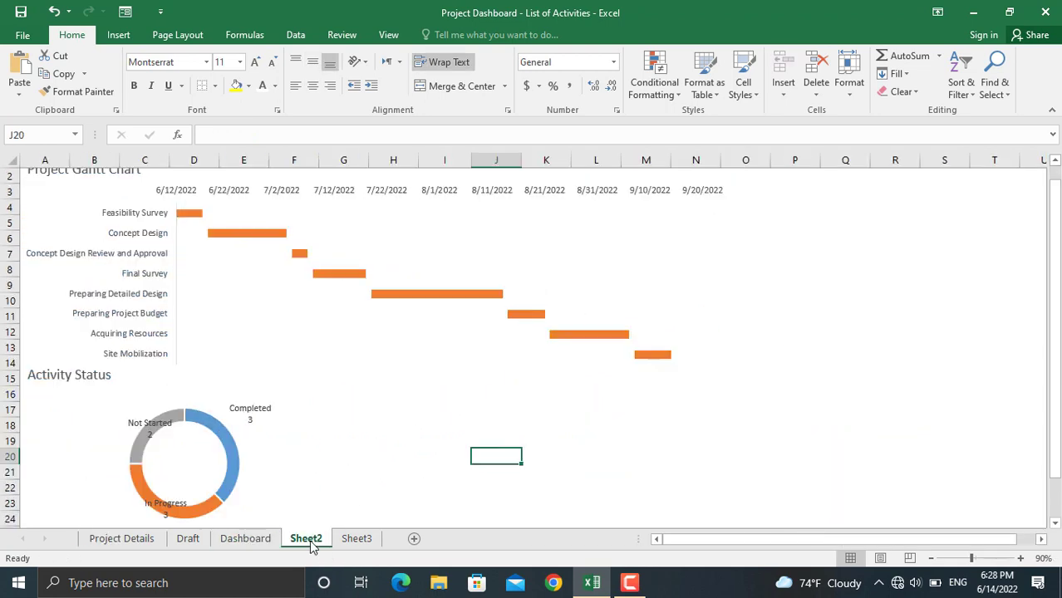
{"action": "left_click", "coordinate": [119, 36]}
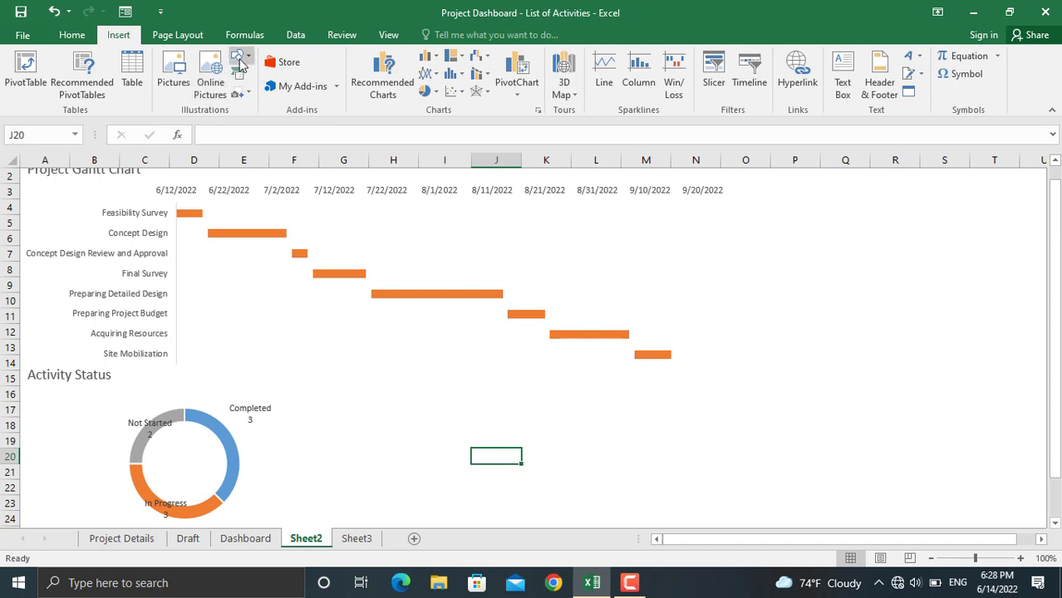
{"action": "left_click", "coordinate": [239, 60]}
{"action": "left_click", "coordinate": [284, 90]}
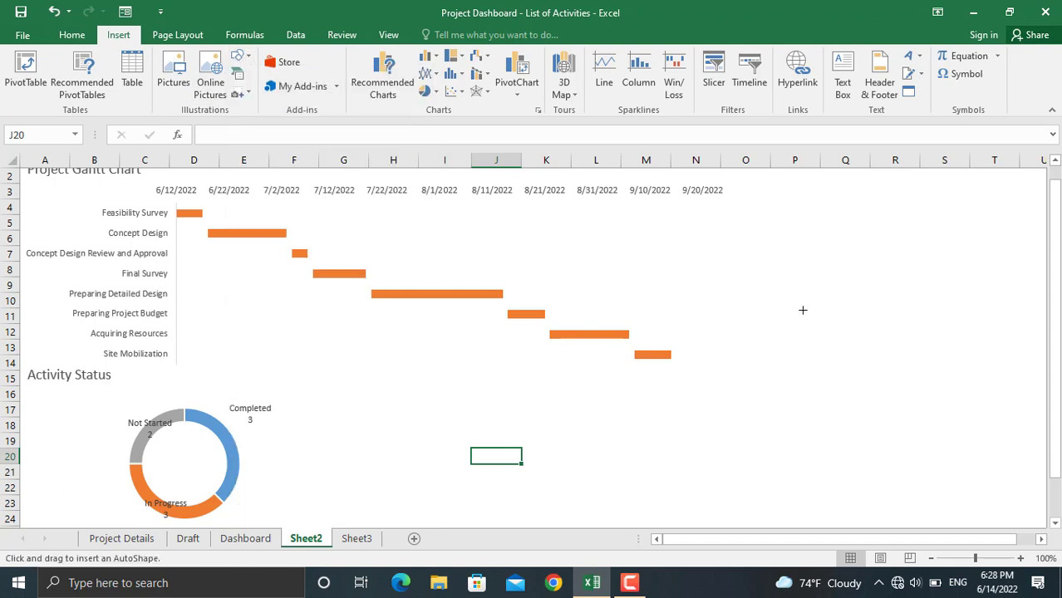
{"action": "left_click_drag", "start_coordinate": [797, 213], "coordinate": [967, 335]}
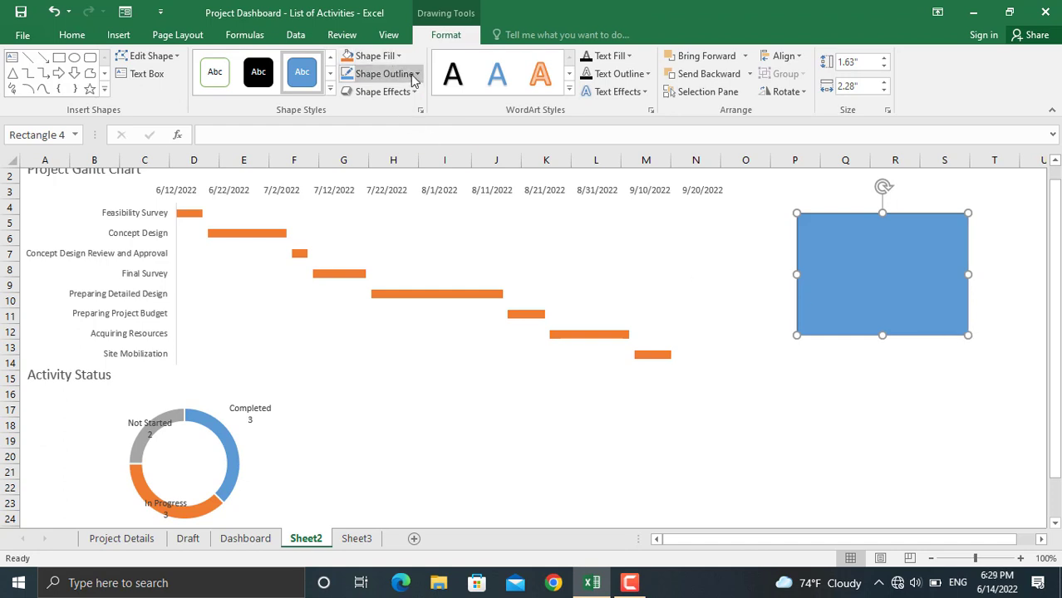
Step: Give the rectangle a 3 pt gold outline and remove its blue fill
{"action": "left_click", "coordinate": [414, 76]}
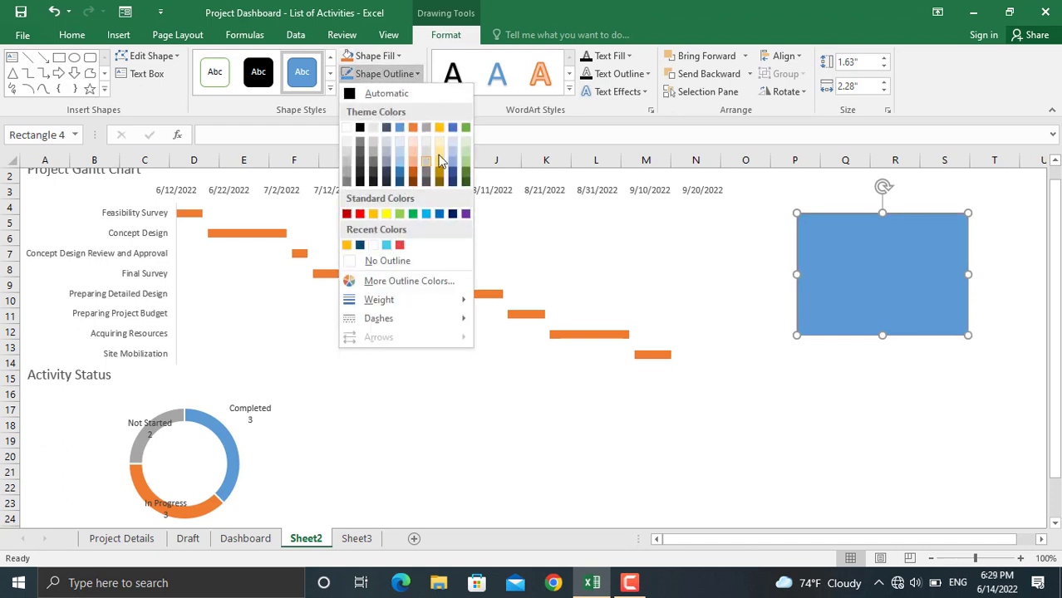
{"action": "left_click", "coordinate": [350, 245]}
{"action": "left_click", "coordinate": [417, 75]}
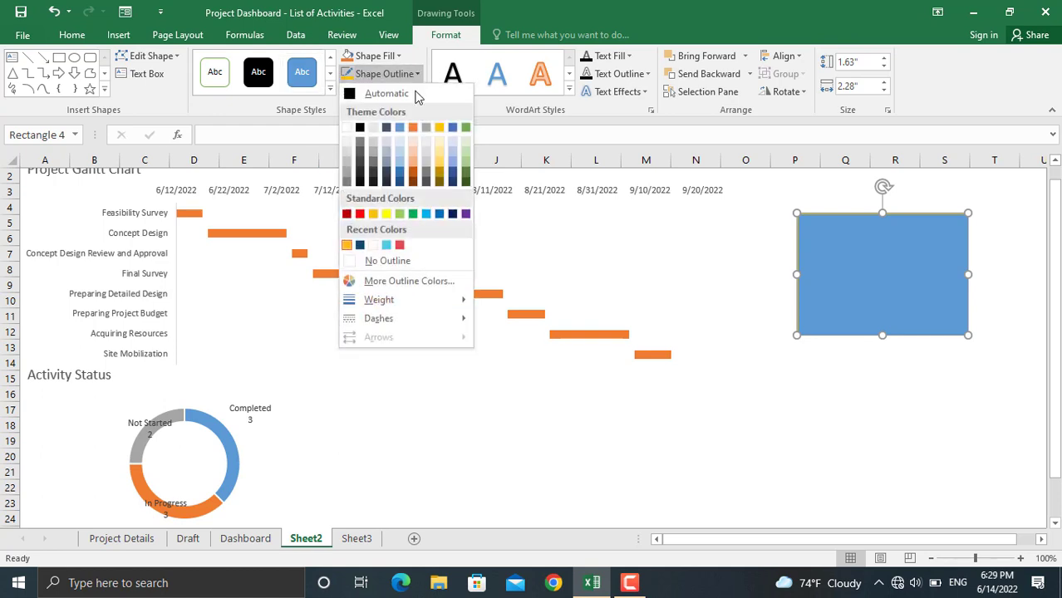
{"action": "mouse_move", "coordinate": [429, 303]}
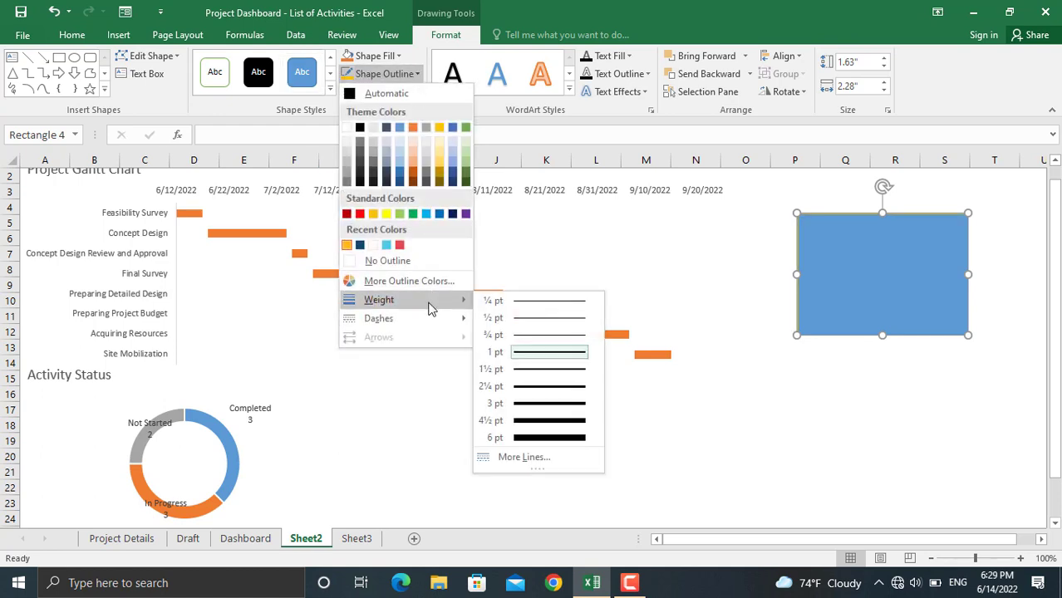
{"action": "left_click", "coordinate": [550, 404]}
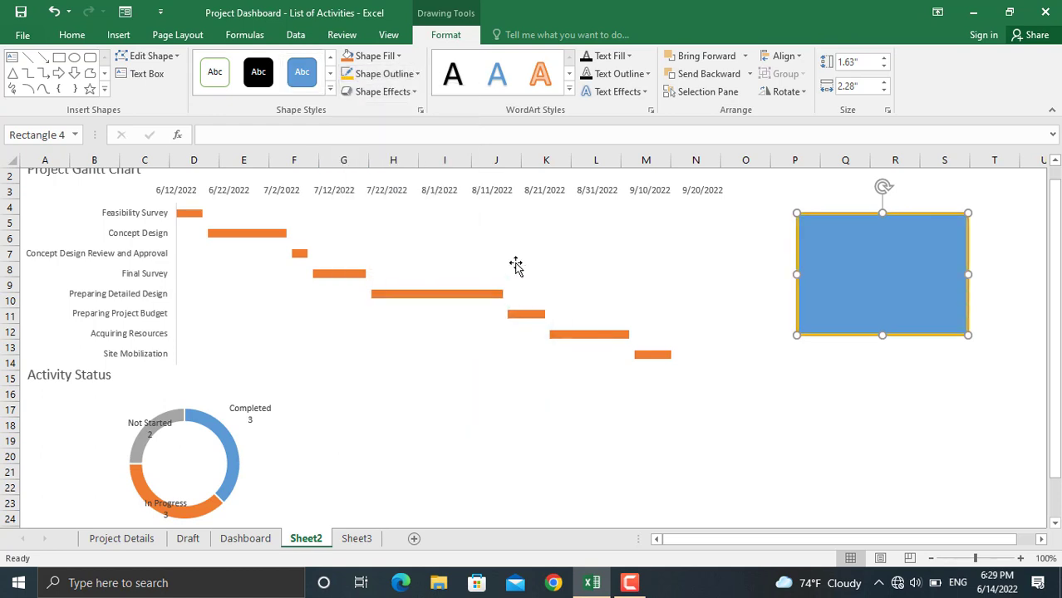
{"action": "left_click", "coordinate": [397, 55]}
{"action": "left_click", "coordinate": [354, 244]}
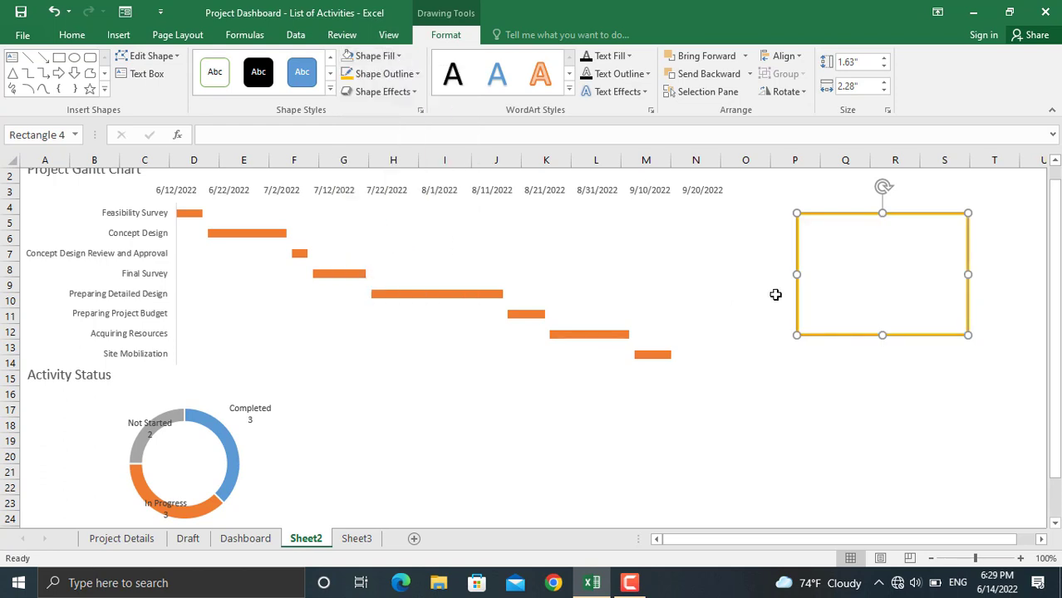
Step: Link the rectangle's text to the Total % Completed value with the formula ='Project Details'!J18
{"action": "left_click", "coordinate": [244, 539]}
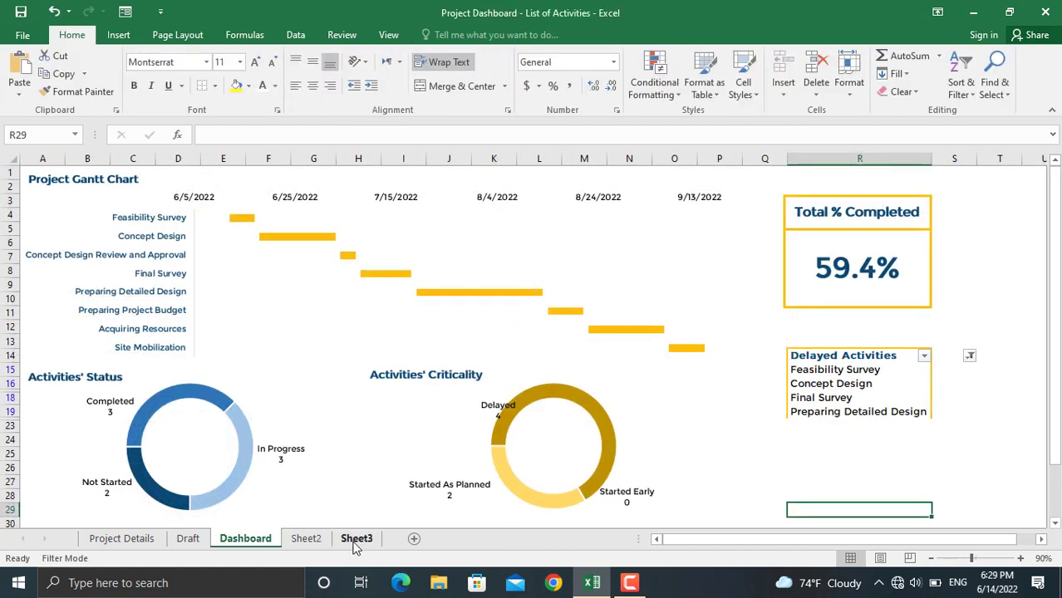
{"action": "left_click", "coordinate": [307, 540]}
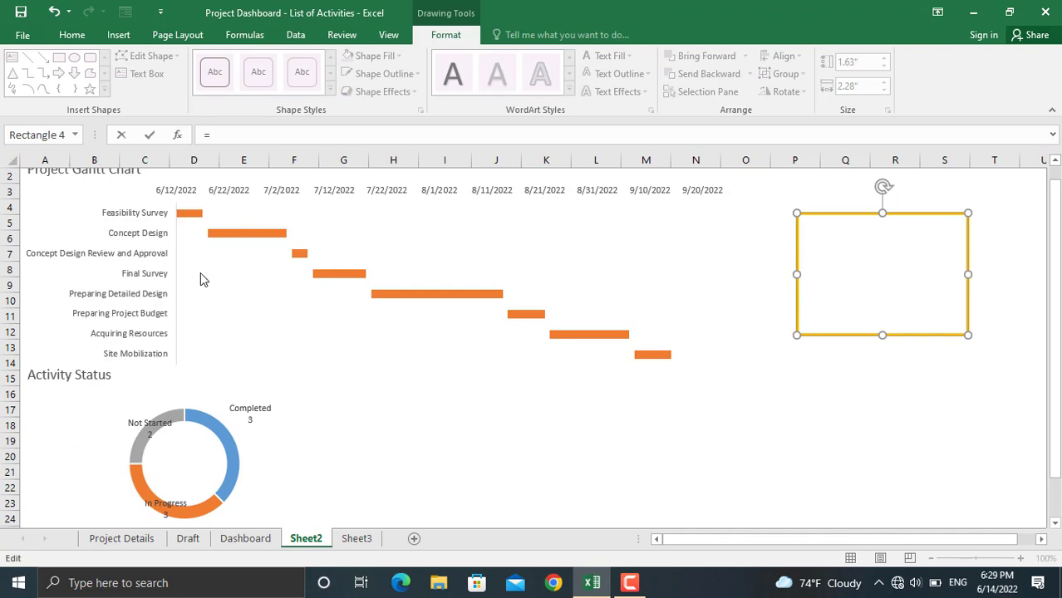
{"action": "left_click", "coordinate": [125, 538]}
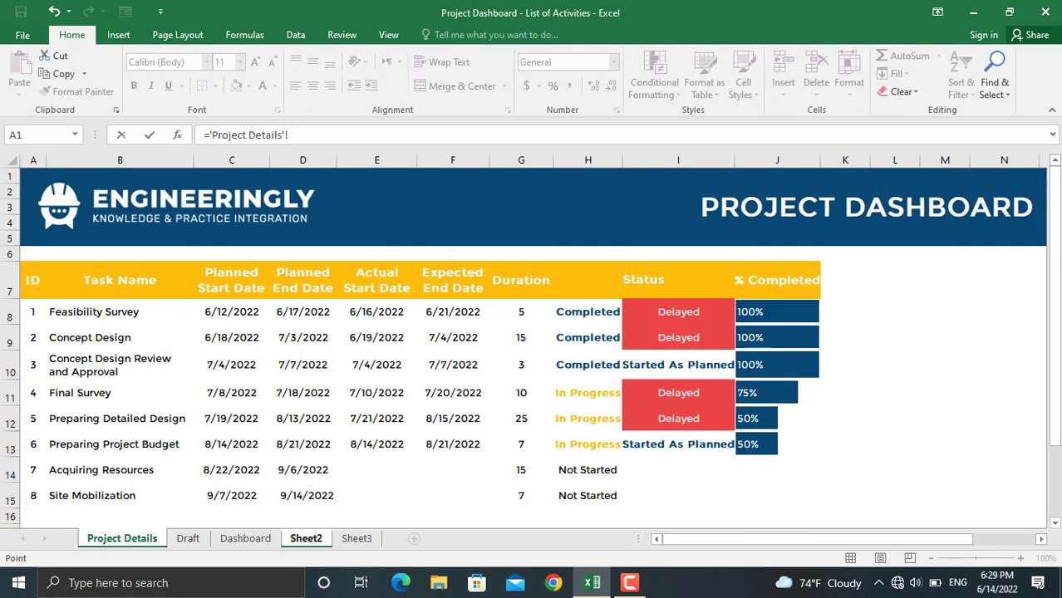
{"action": "left_click_drag", "start_coordinate": [1052, 225], "coordinate": [1052, 241]}
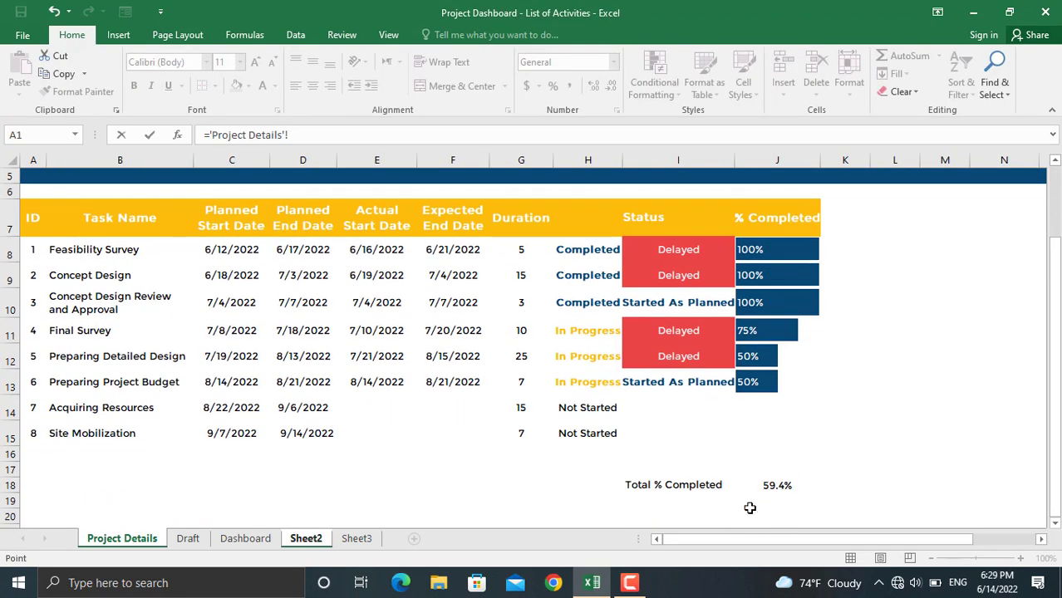
{"action": "left_click", "coordinate": [764, 486]}
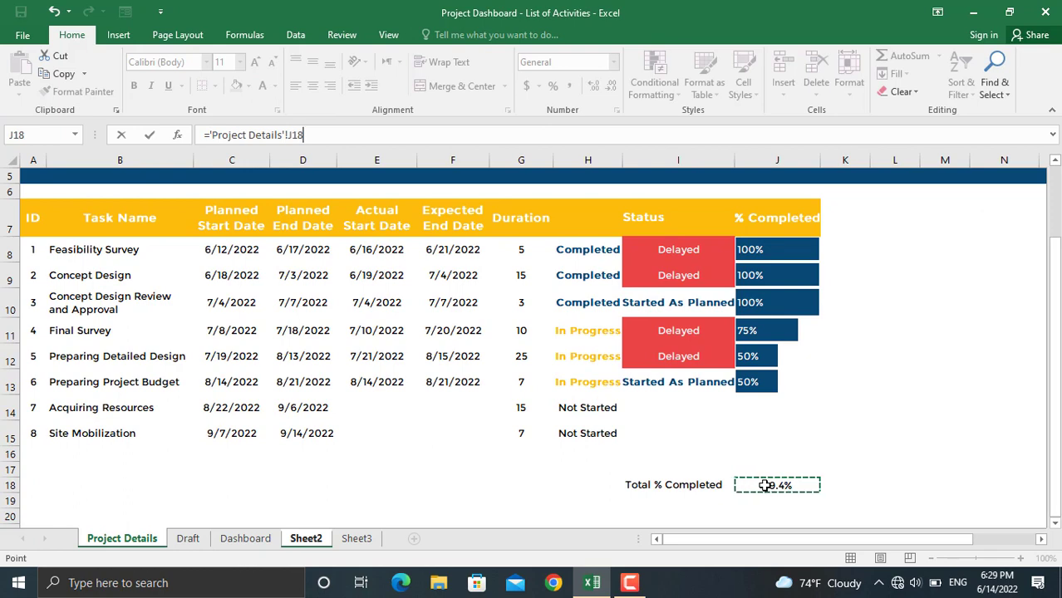
{"action": "key", "text": "Return"}
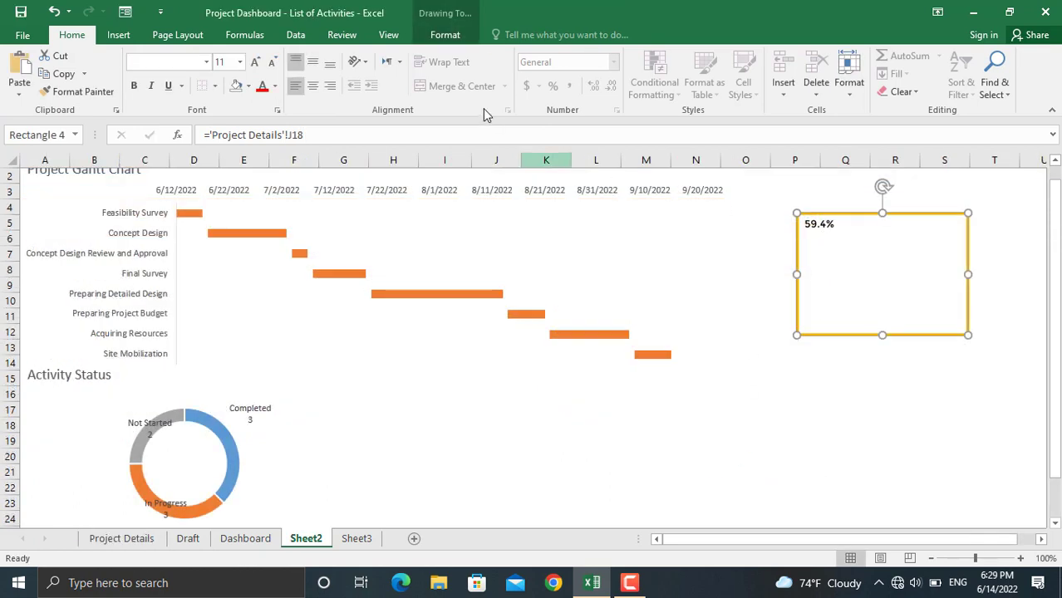
Step: Centre the percentage text vertically and horizontally in the rectangle and enlarge it to 40 pt
{"action": "left_click", "coordinate": [313, 66]}
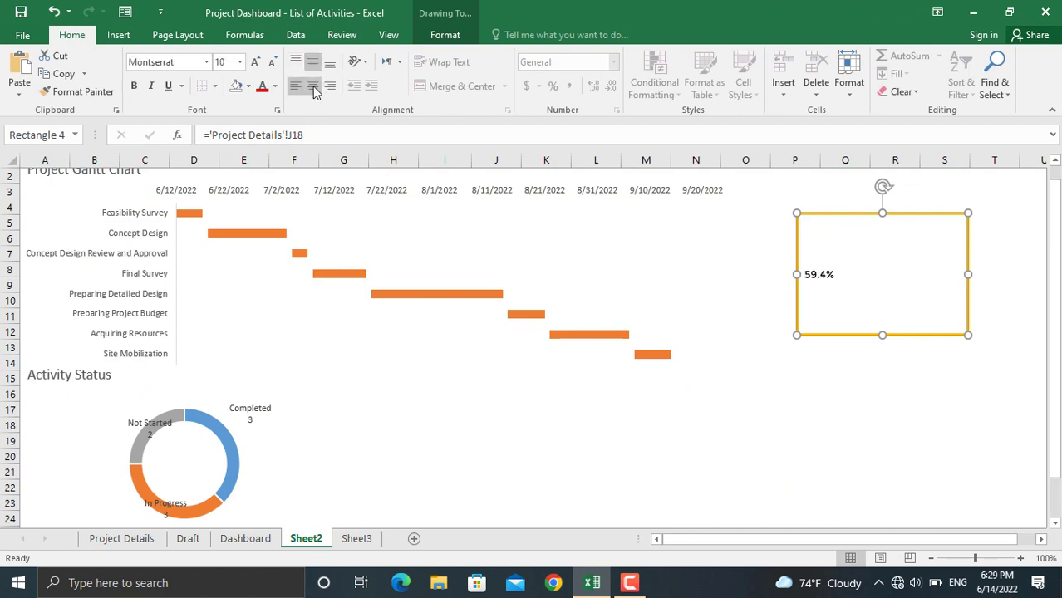
{"action": "left_click", "coordinate": [313, 87]}
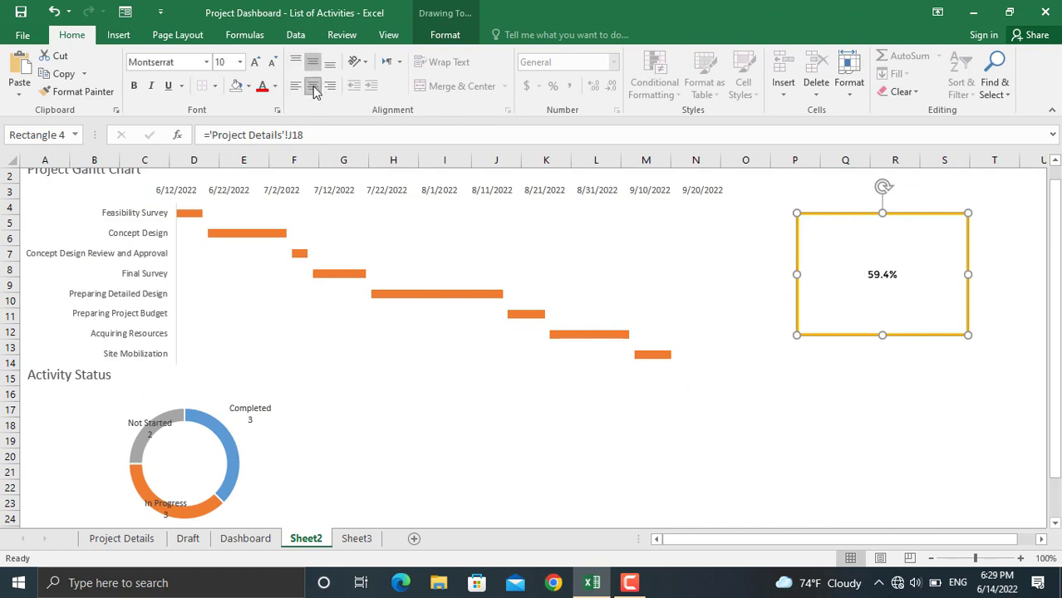
{"action": "left_click", "coordinate": [255, 63]}
{"action": "left_click", "coordinate": [255, 63]}
{"action": "left_click", "coordinate": [255, 64]}
{"action": "left_click", "coordinate": [255, 63]}
{"action": "left_click", "coordinate": [255, 64]}
{"action": "left_click", "coordinate": [255, 64]}
{"action": "left_click", "coordinate": [255, 64]}
{"action": "left_click", "coordinate": [255, 63]}
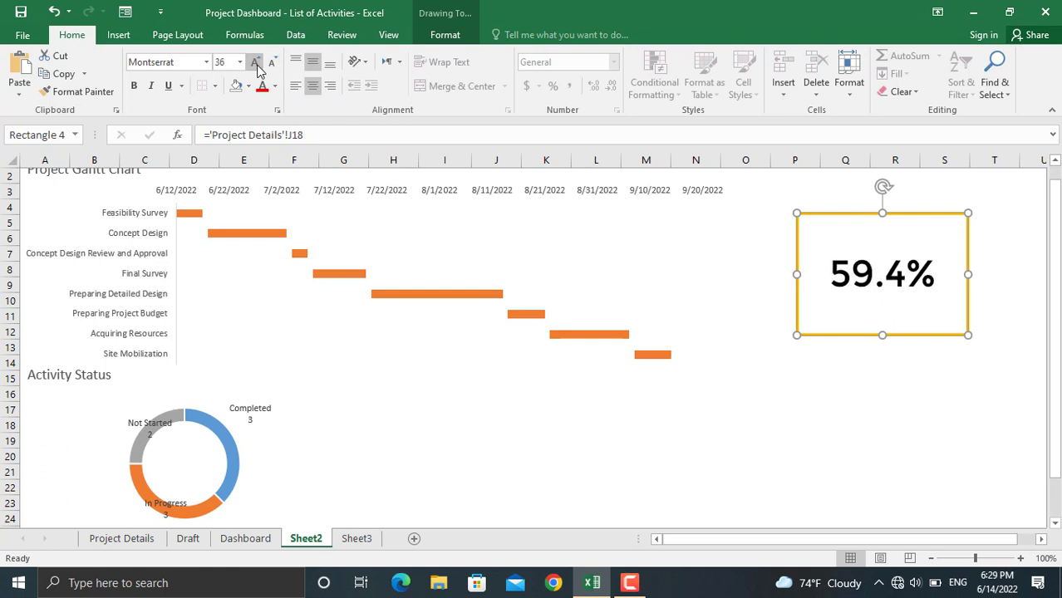
{"action": "left_click", "coordinate": [255, 63]}
{"action": "left_click", "coordinate": [255, 63]}
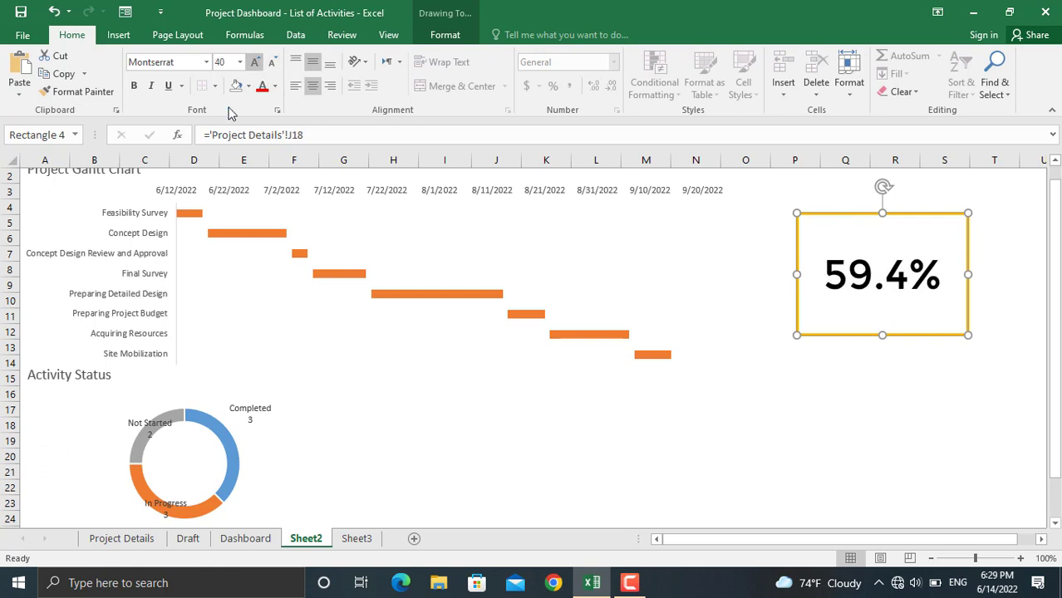
Step: Colour the percentage text dark blue and move the rectangle slightly down and closer to the Gantt chart
{"action": "left_click", "coordinate": [276, 86]}
{"action": "left_click", "coordinate": [274, 257]}
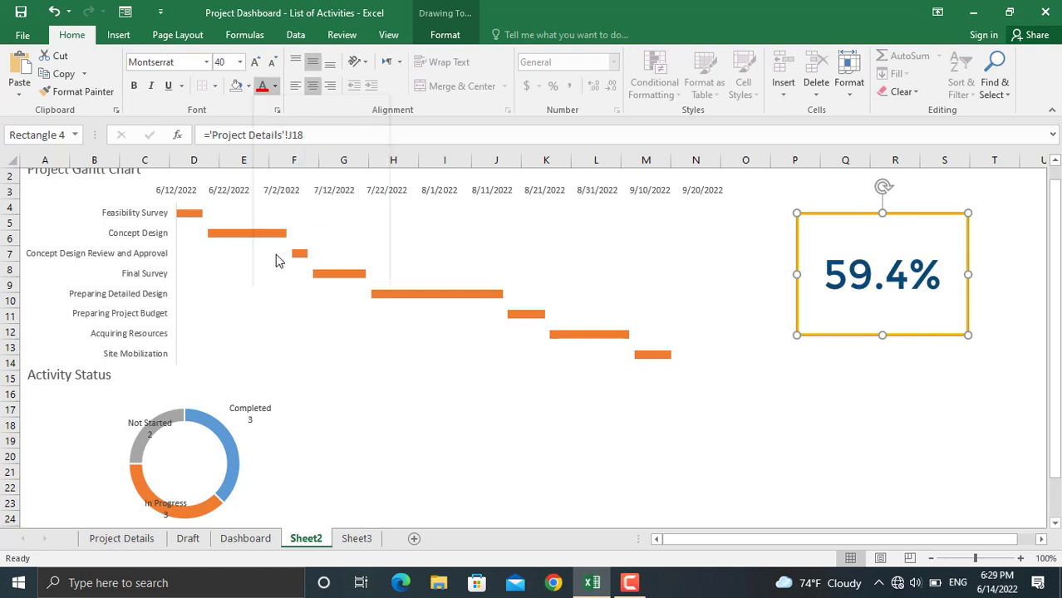
{"action": "left_click_drag", "start_coordinate": [882, 335], "coordinate": [858, 341]}
Step: Enter the heading Delayed Activities in cell P15, below the percentage box
{"action": "left_click", "coordinate": [805, 384]}
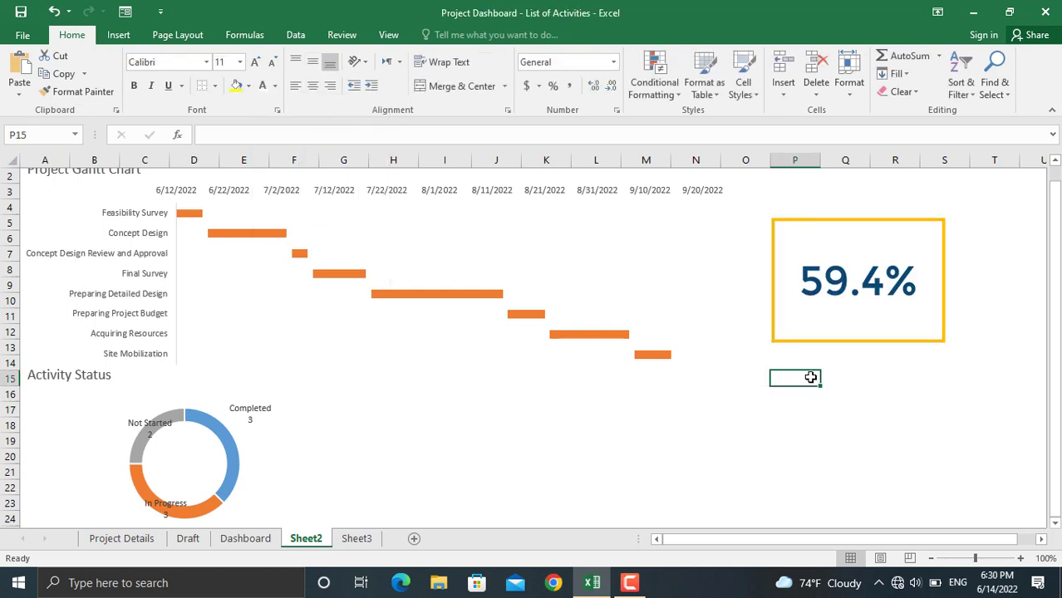
{"action": "type", "text": "Delayed"}
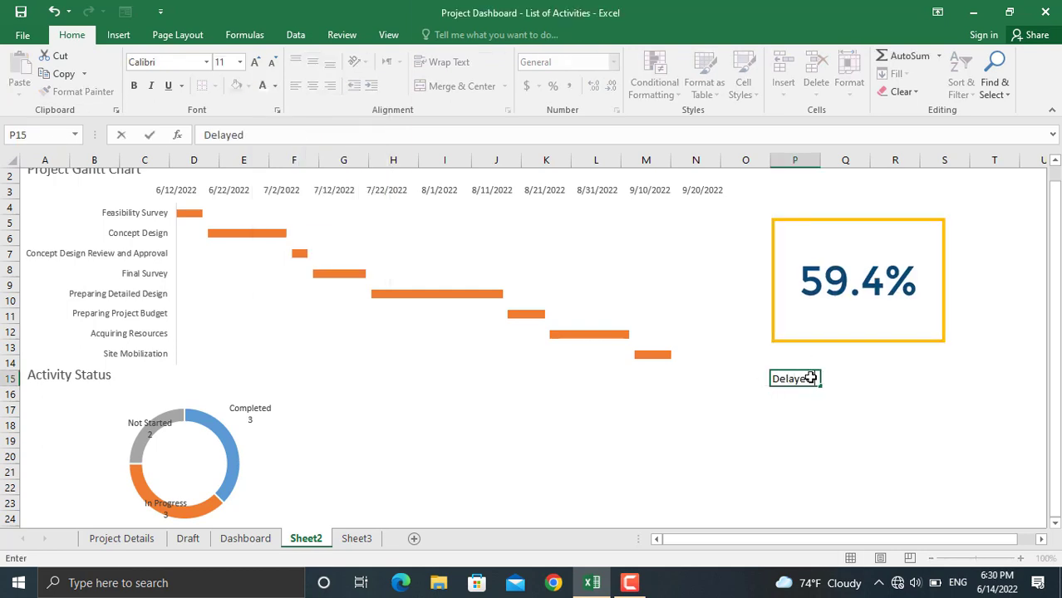
{"action": "type", "text": " Activities"}
{"action": "key", "text": "Return"}
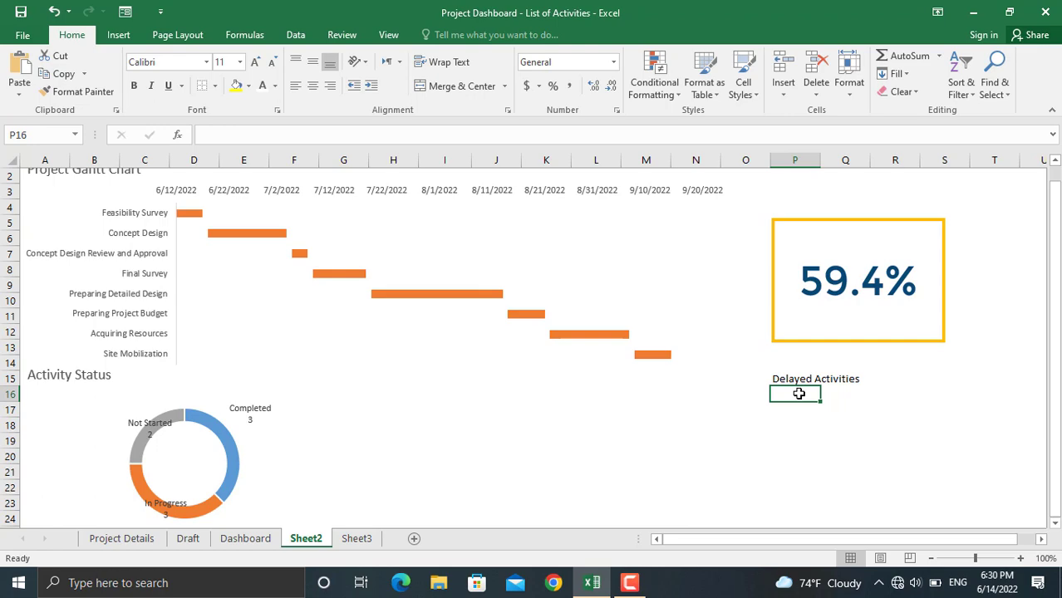
Step: Link P16 to the first task name with ='Project Details'!B8 and fill the formula down to P23
{"action": "type", "text": "="}
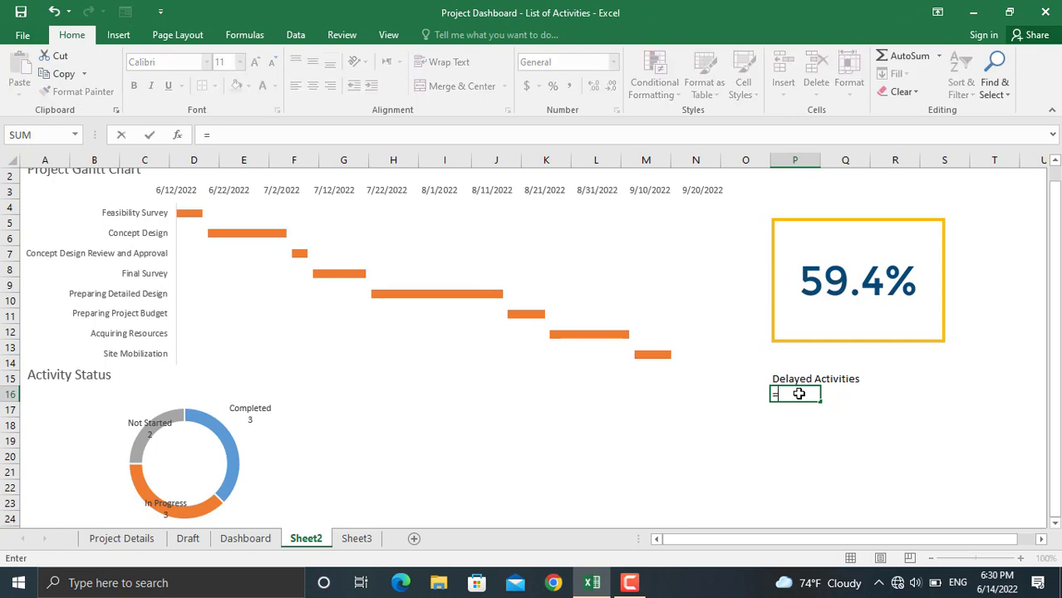
{"action": "left_click", "coordinate": [122, 539]}
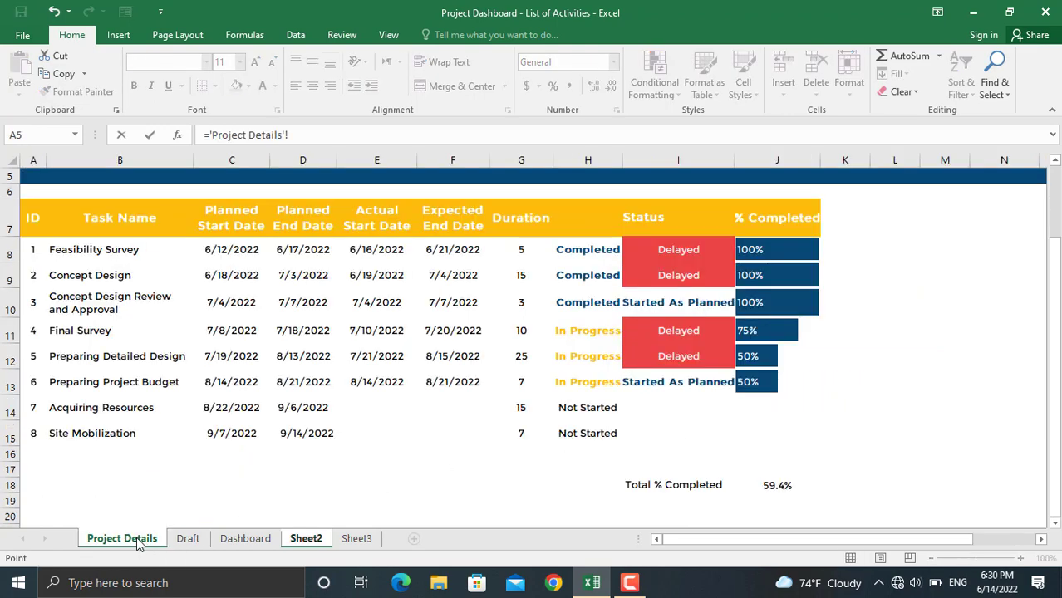
{"action": "left_click", "coordinate": [103, 249]}
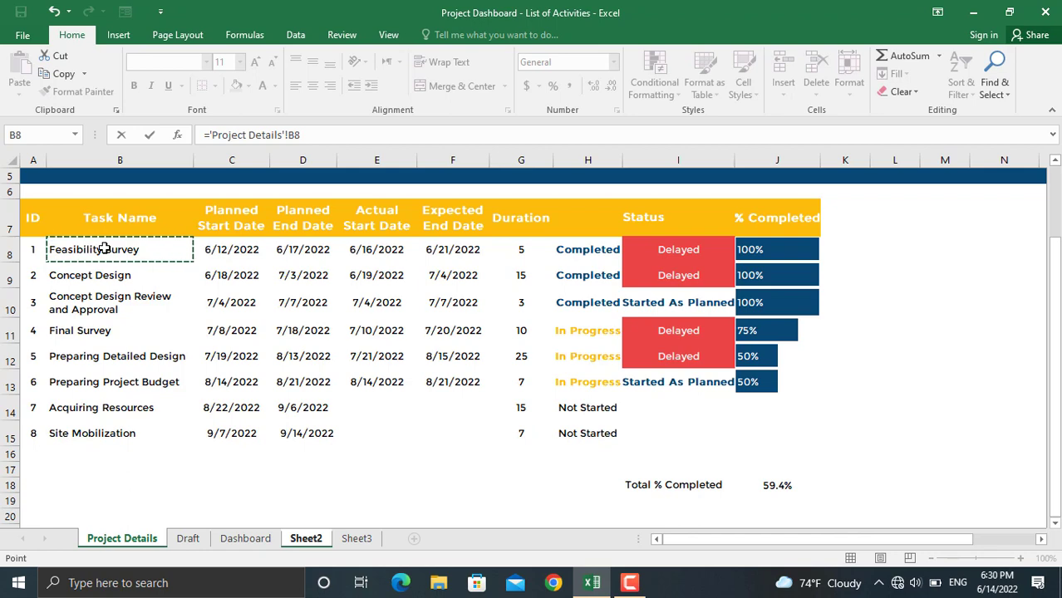
{"action": "key", "text": "Return"}
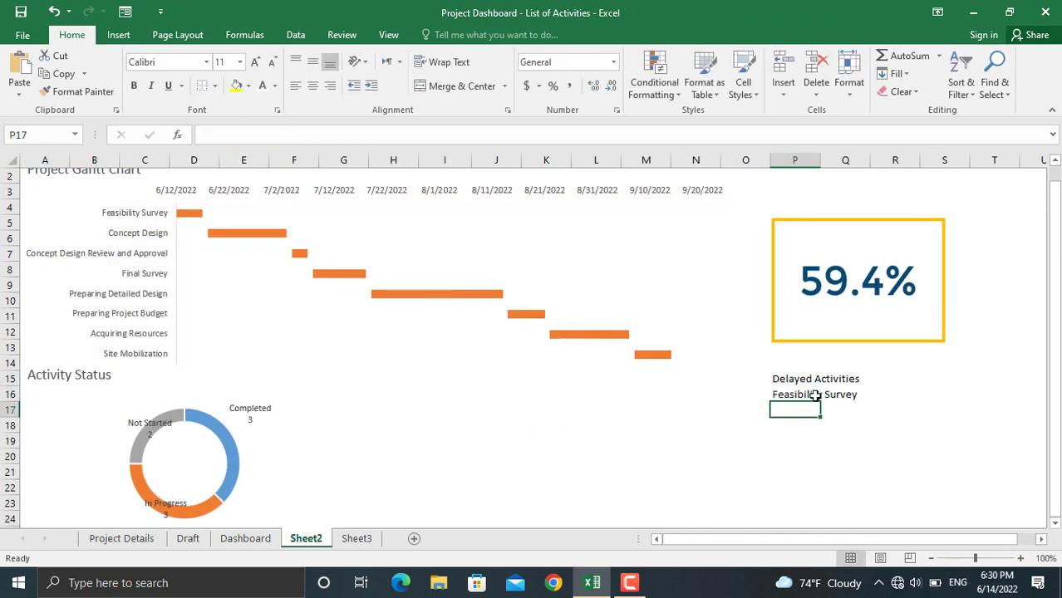
{"action": "left_click", "coordinate": [814, 395]}
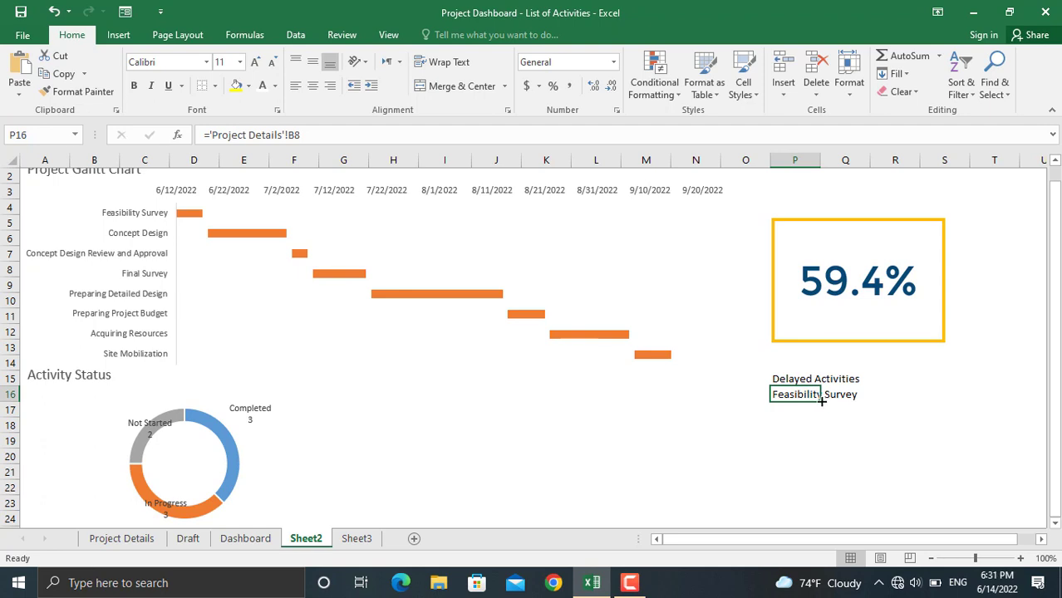
{"action": "left_click_drag", "start_coordinate": [821, 402], "coordinate": [812, 517]}
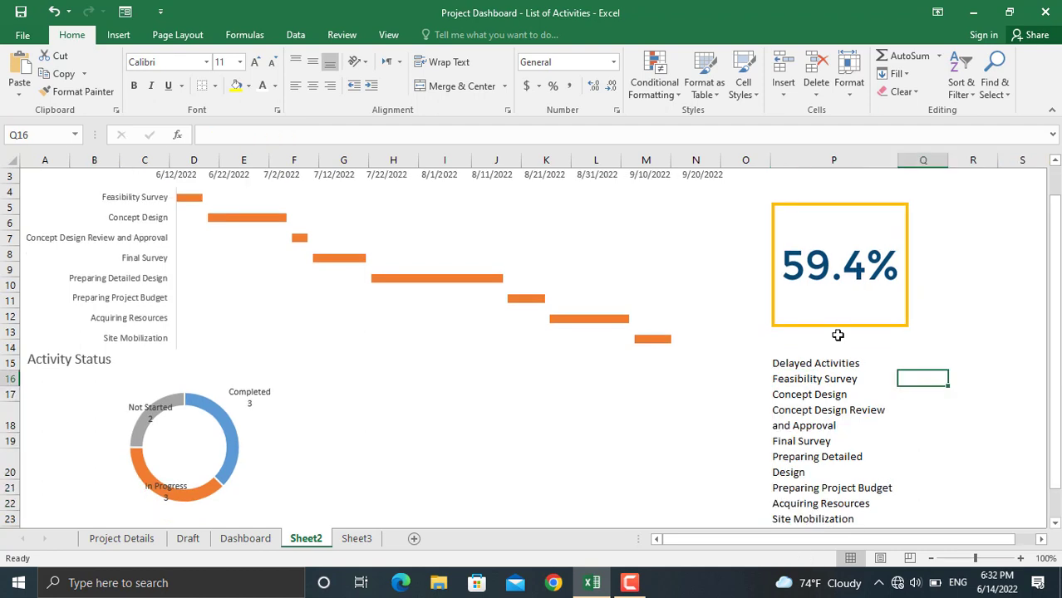
Step: Link Q16 to the first task's delay status with ='Project Details'!I8 and fill the formula down to Q23
{"action": "type", "text": "="}
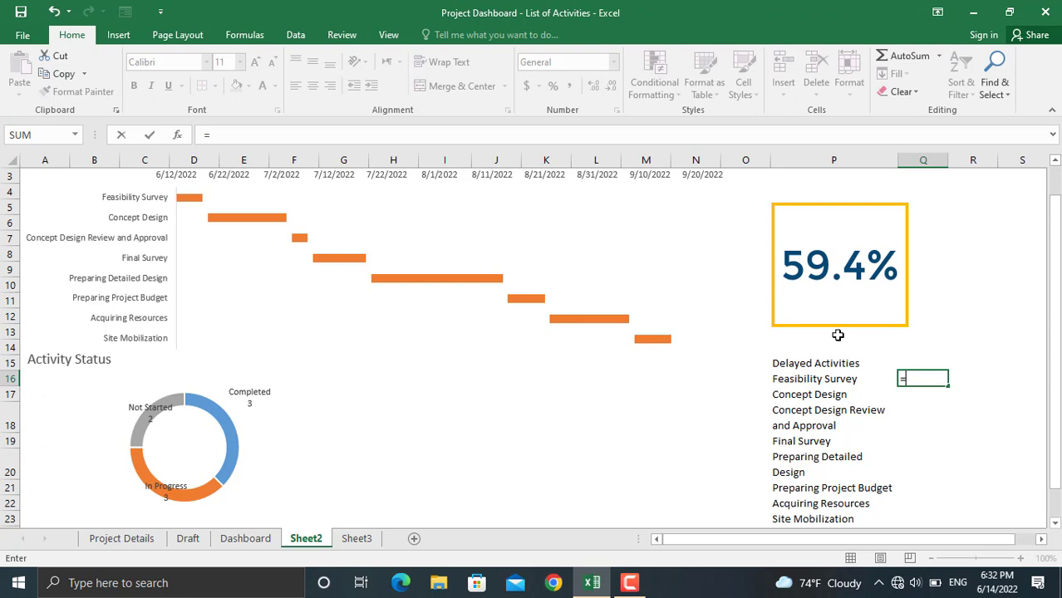
{"action": "left_click", "coordinate": [149, 546]}
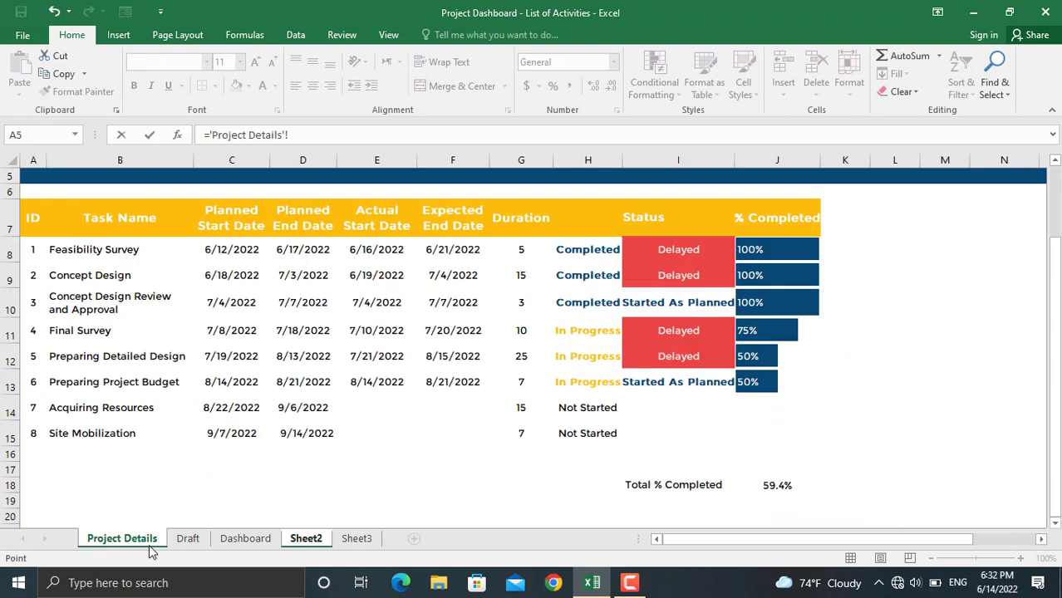
{"action": "left_click", "coordinate": [669, 252]}
{"action": "key", "text": "Return"}
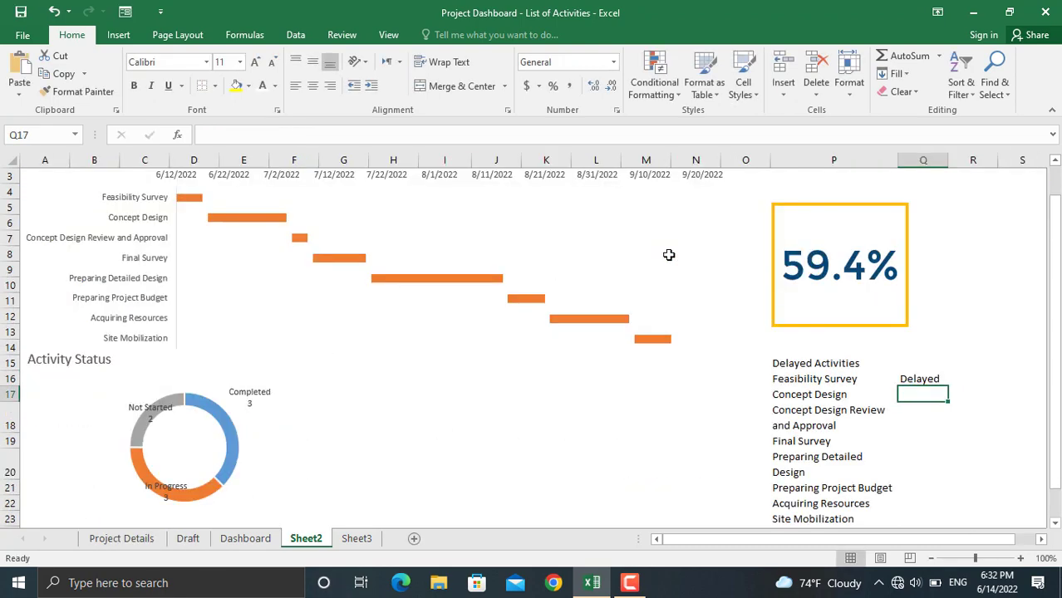
{"action": "left_click", "coordinate": [926, 379]}
{"action": "left_click_drag", "start_coordinate": [947, 387], "coordinate": [960, 523]}
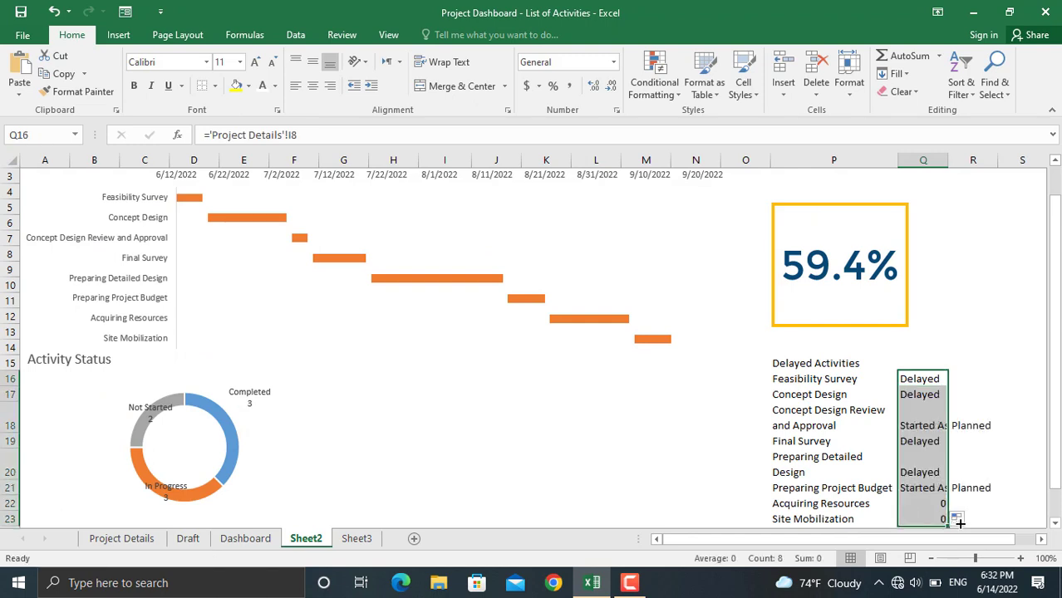
Step: Add a filter to the Delayed Activities list in P15:Q23
{"action": "left_click_drag", "start_coordinate": [814, 363], "coordinate": [935, 513]}
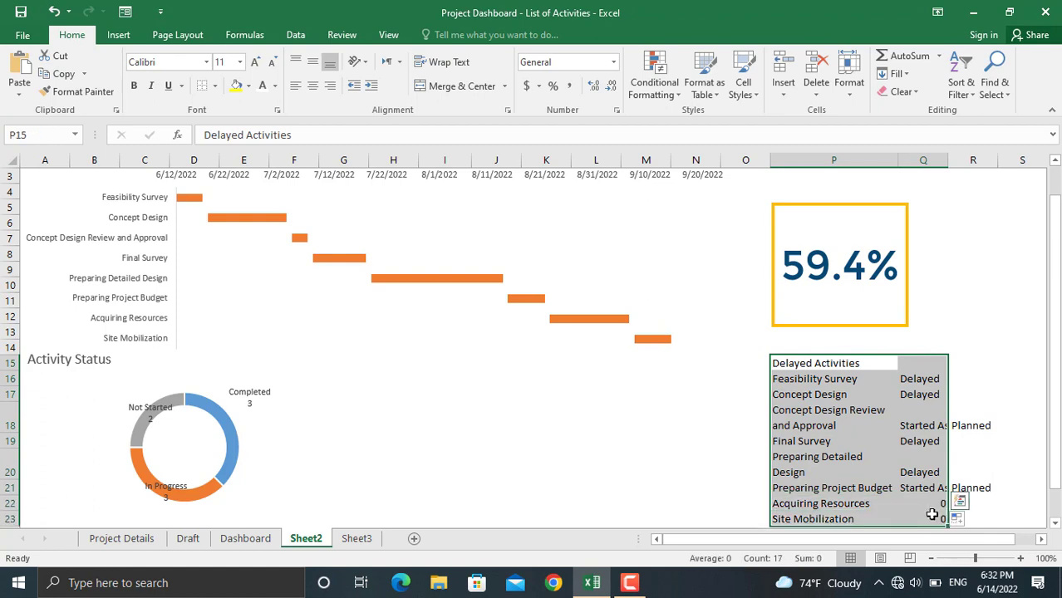
{"action": "left_click", "coordinate": [980, 100]}
{"action": "left_click", "coordinate": [986, 169]}
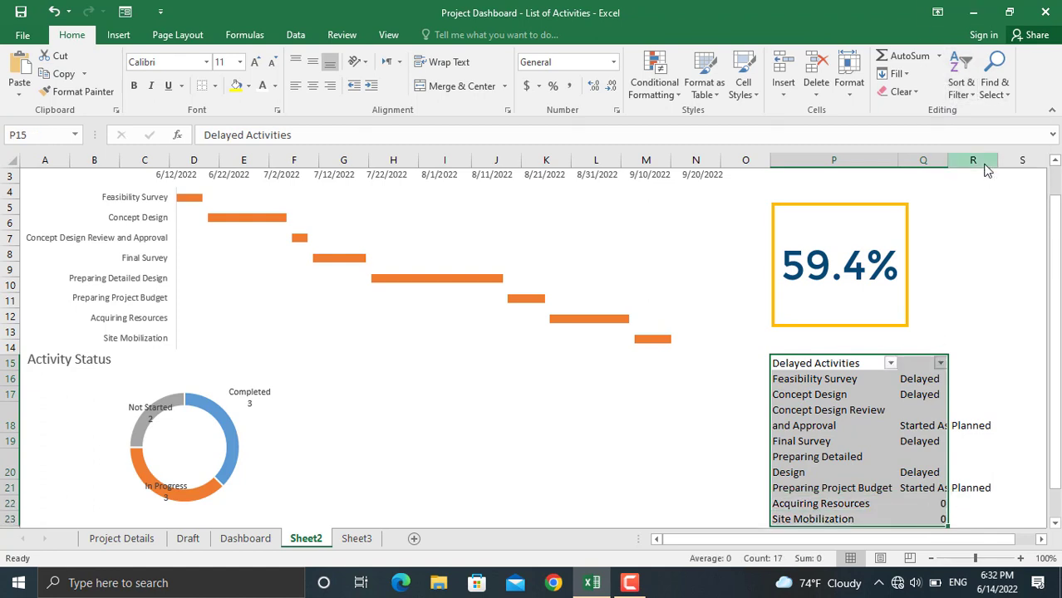
Step: Set the font colour of the status values in Q16:Q23 to white to hide them
{"action": "left_click", "coordinate": [923, 423]}
{"action": "scroll", "coordinate": [910, 465], "scroll_direction": "down", "scroll_amount": 1}
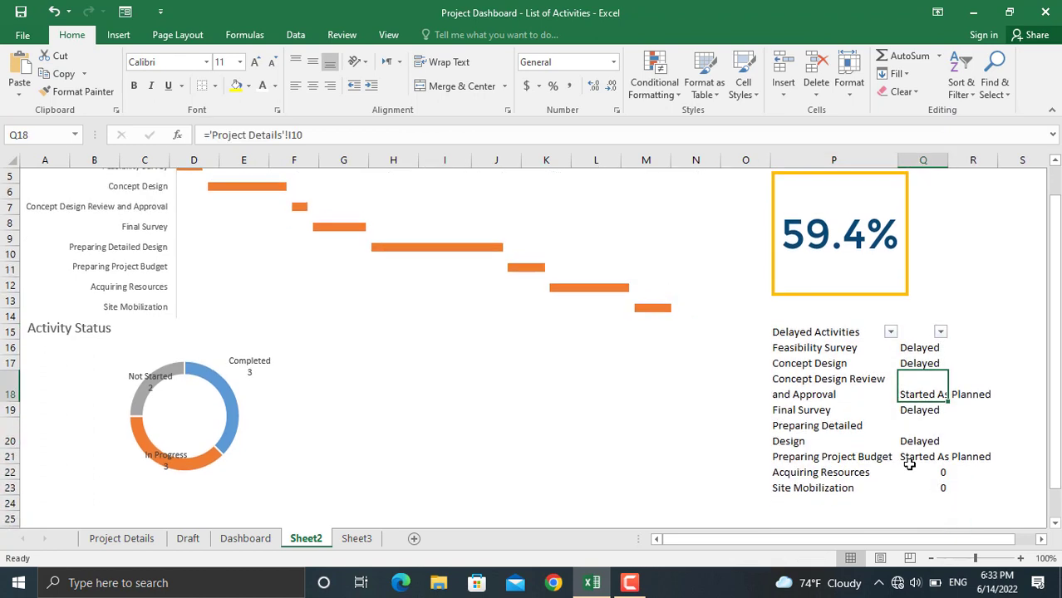
{"action": "left_click_drag", "start_coordinate": [921, 347], "coordinate": [921, 485]}
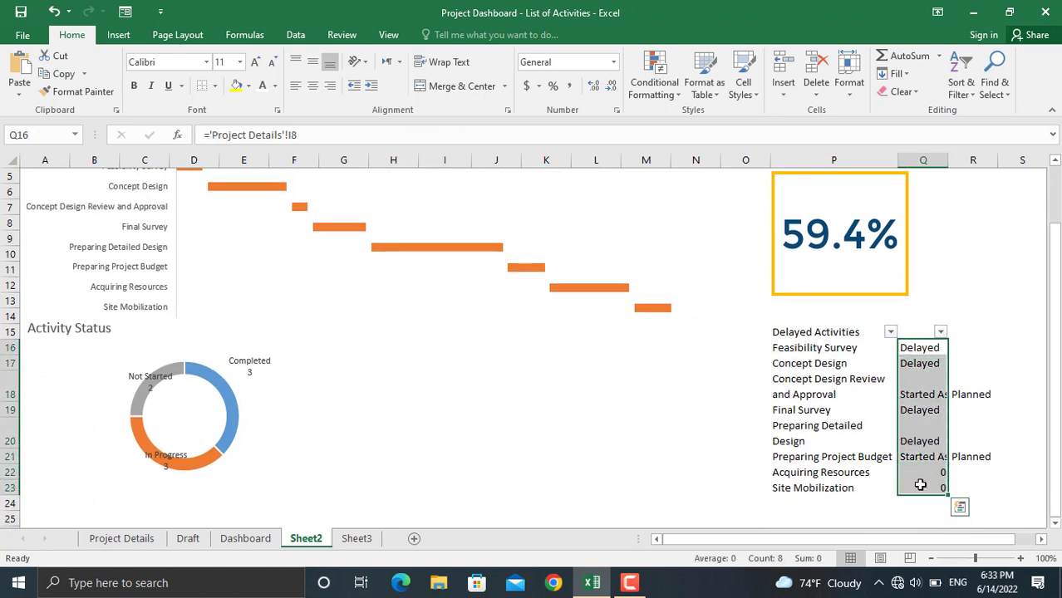
{"action": "left_click", "coordinate": [263, 87]}
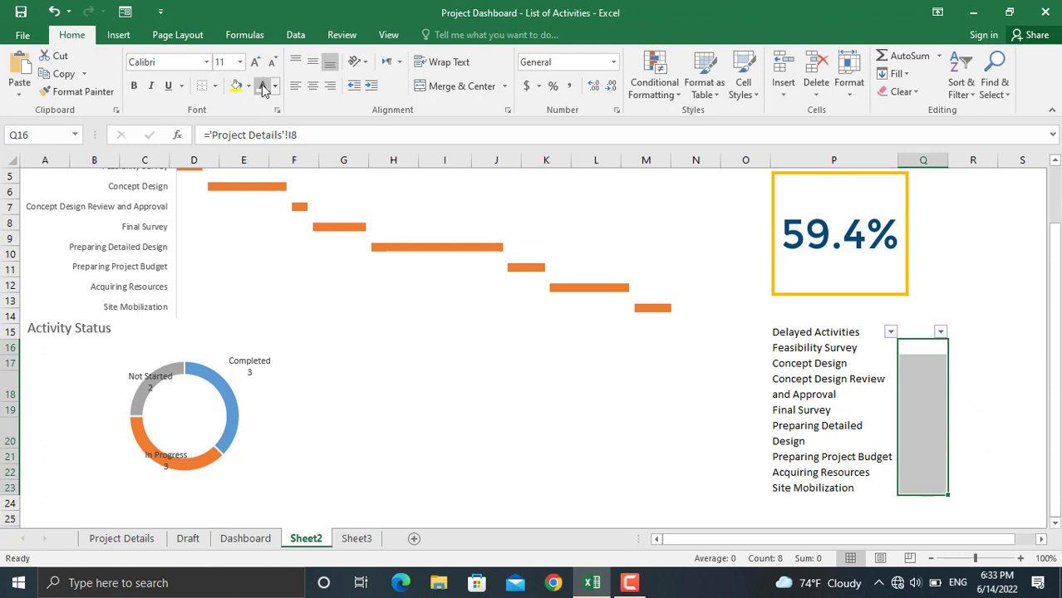
Step: Filter the status column of the Delayed Activities list to show only Delayed entries
{"action": "left_click", "coordinate": [939, 332]}
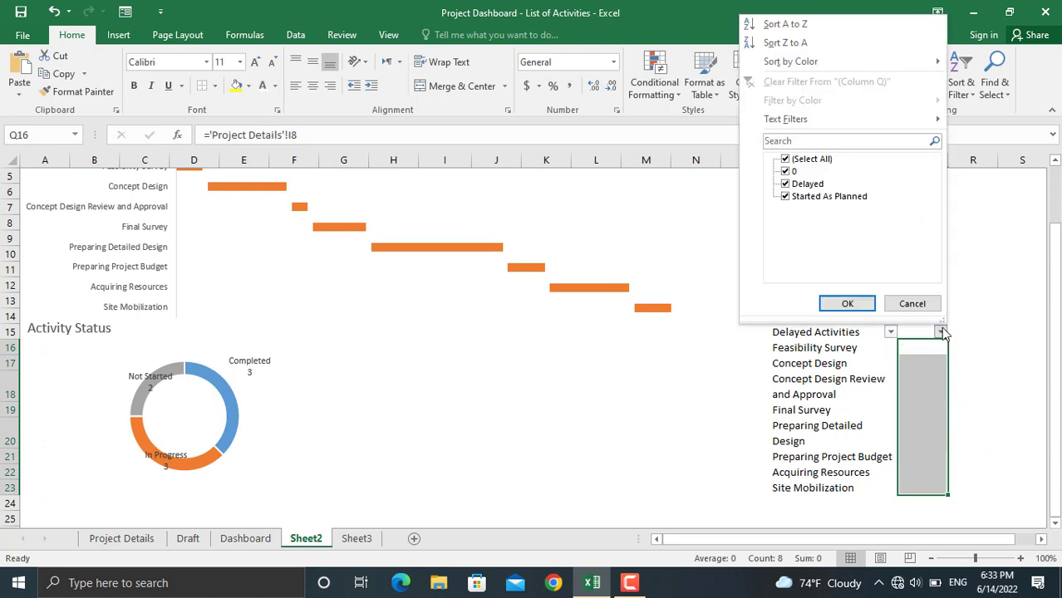
{"action": "left_click", "coordinate": [785, 160]}
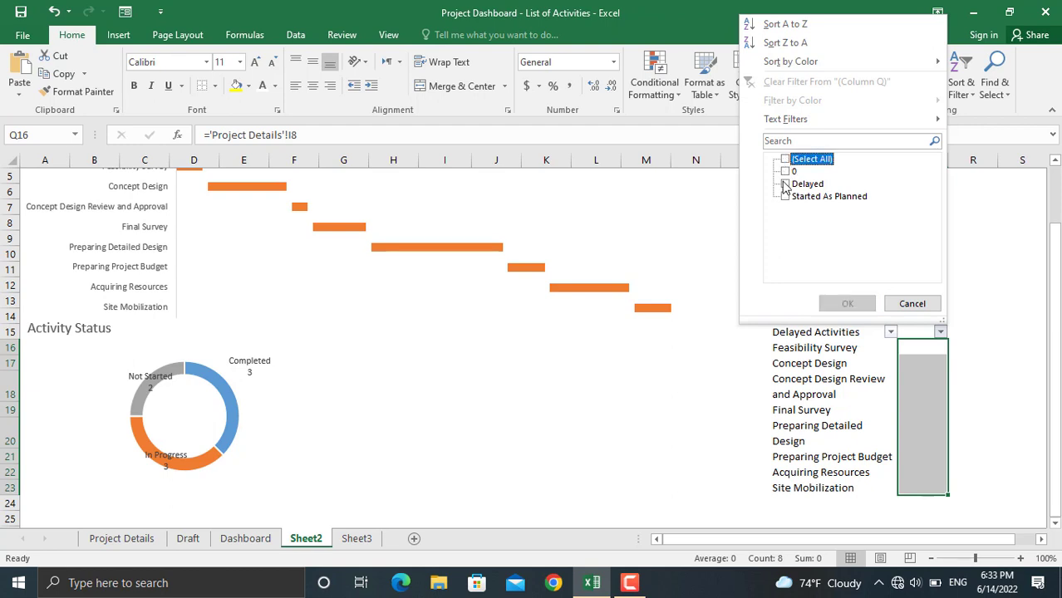
{"action": "left_click", "coordinate": [785, 184]}
{"action": "left_click", "coordinate": [841, 303]}
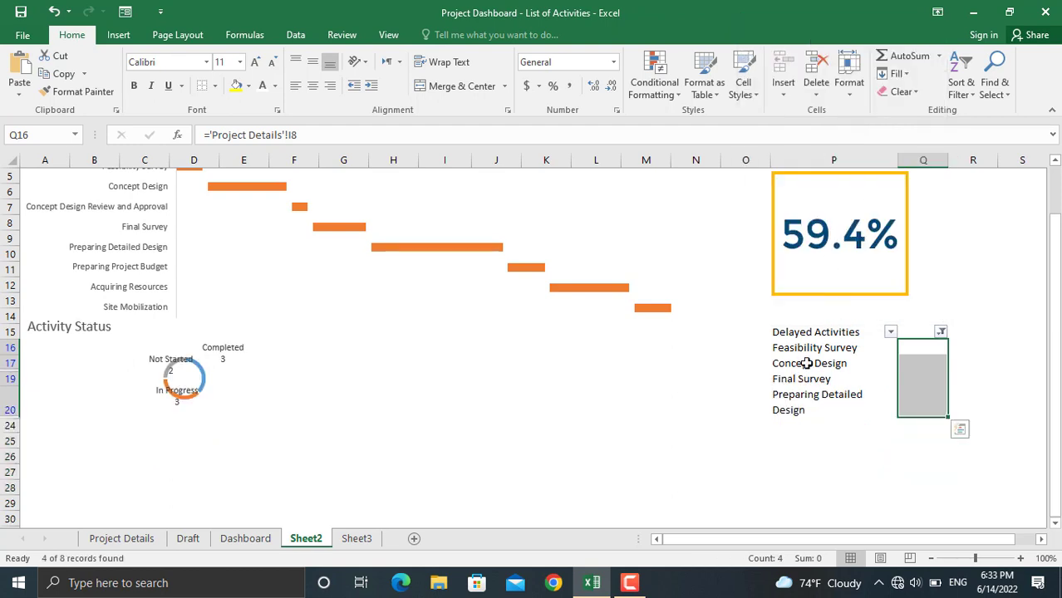
{"action": "left_click", "coordinate": [444, 501]}
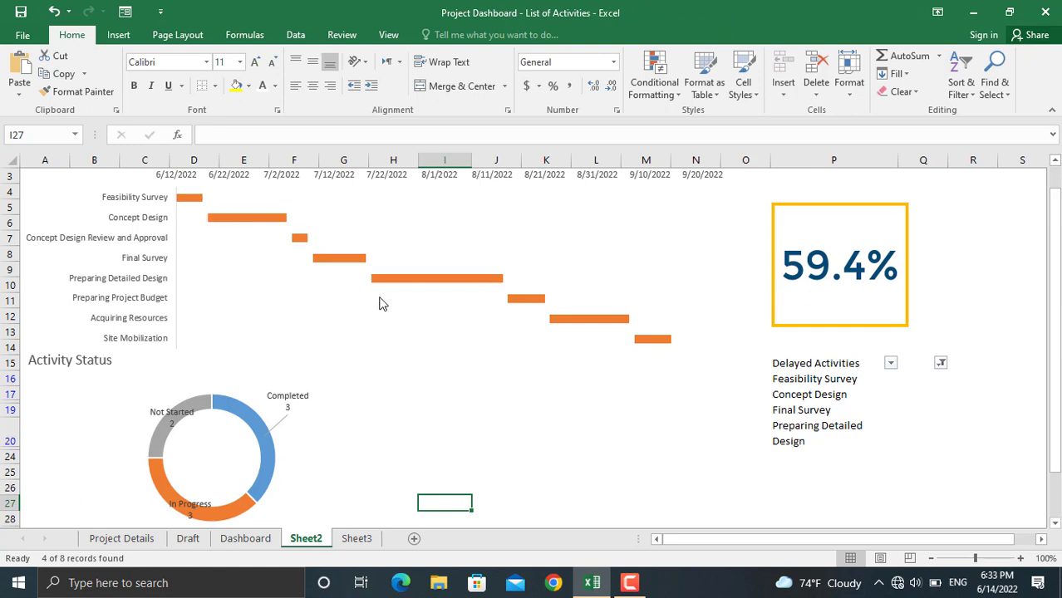